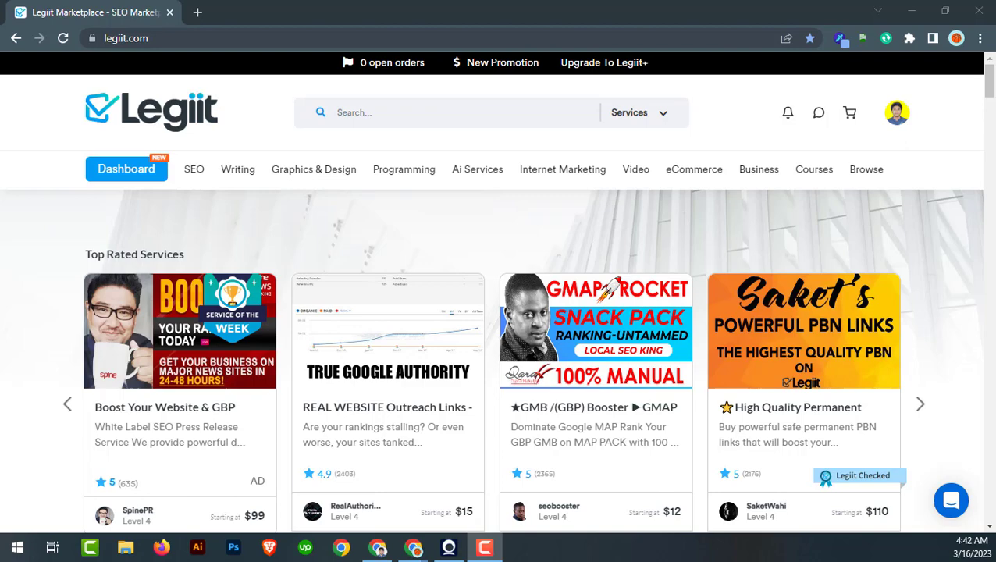
Open the account dashboard from the Legiit marketplace home page
{"action": "scroll", "coordinate": [407, 211], "scroll_direction": "down", "scroll_amount": 2}
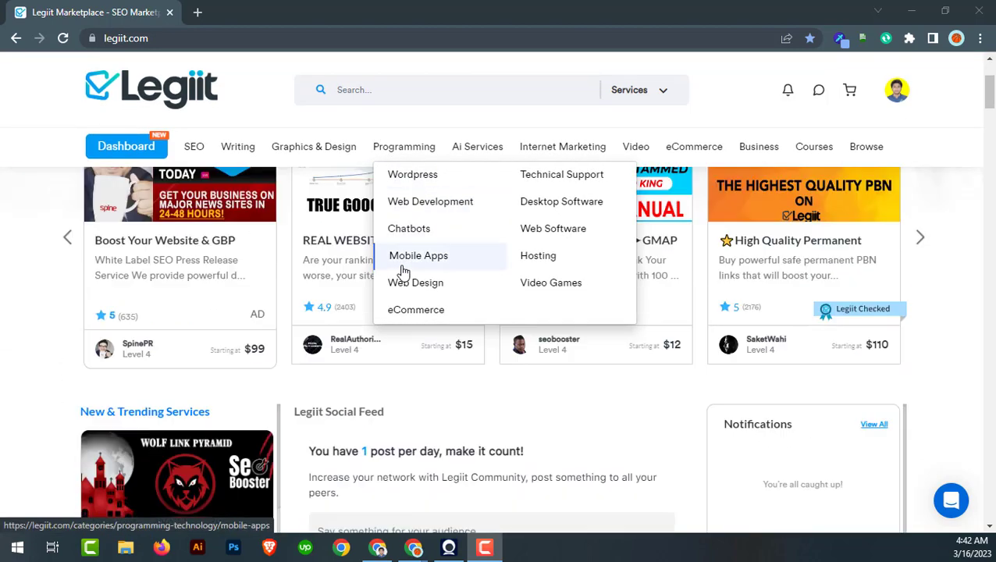
{"action": "scroll", "coordinate": [414, 273], "scroll_direction": "up", "scroll_amount": 2}
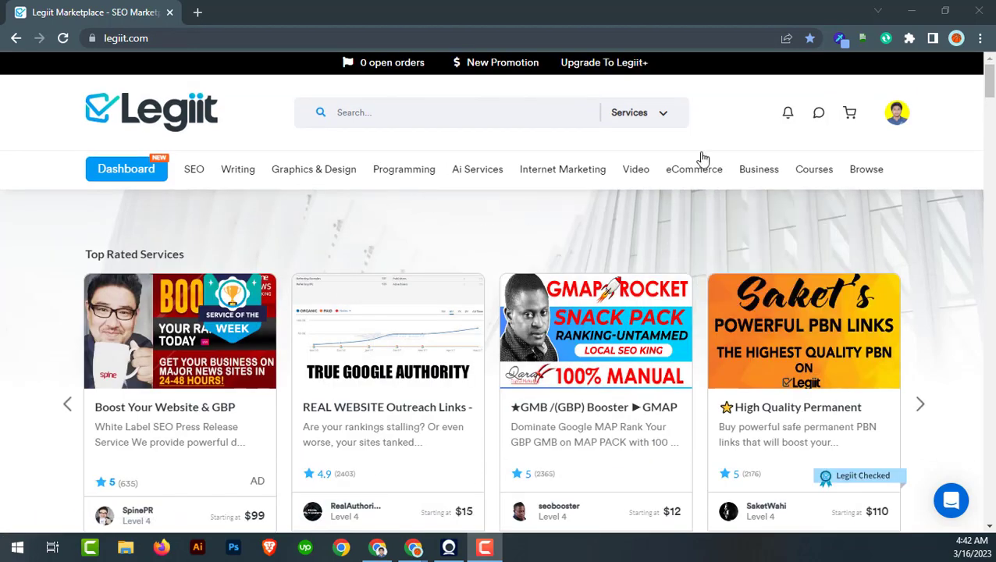
{"action": "mouse_move", "coordinate": [315, 168]}
{"action": "left_click", "coordinate": [114, 173]}
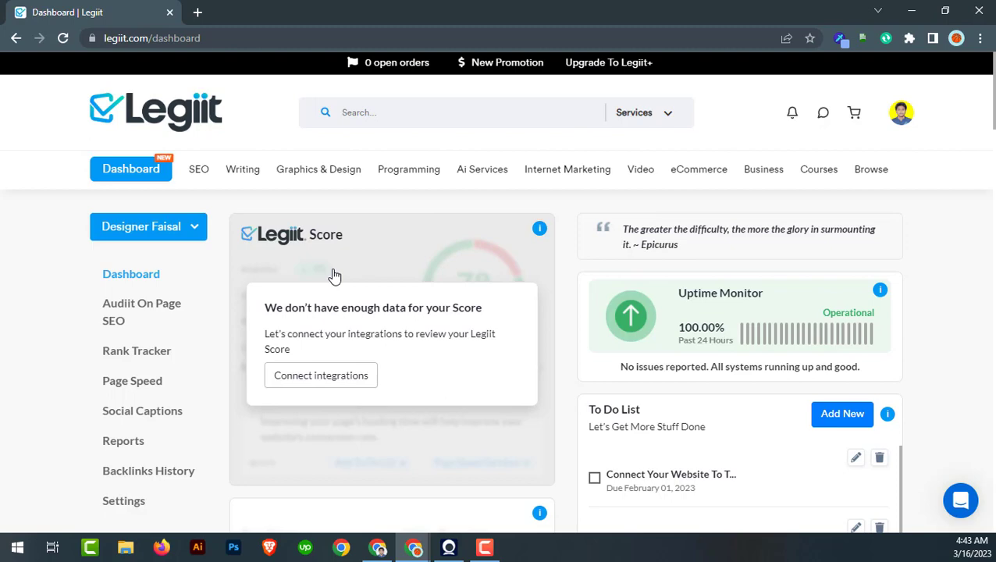
Look through the dashboard's widgets, including Legiit Score, Analytics, To Do List, Page Speed Report, Keywords and Uptime Monitor
{"action": "scroll", "coordinate": [335, 276], "scroll_direction": "down", "scroll_amount": 5}
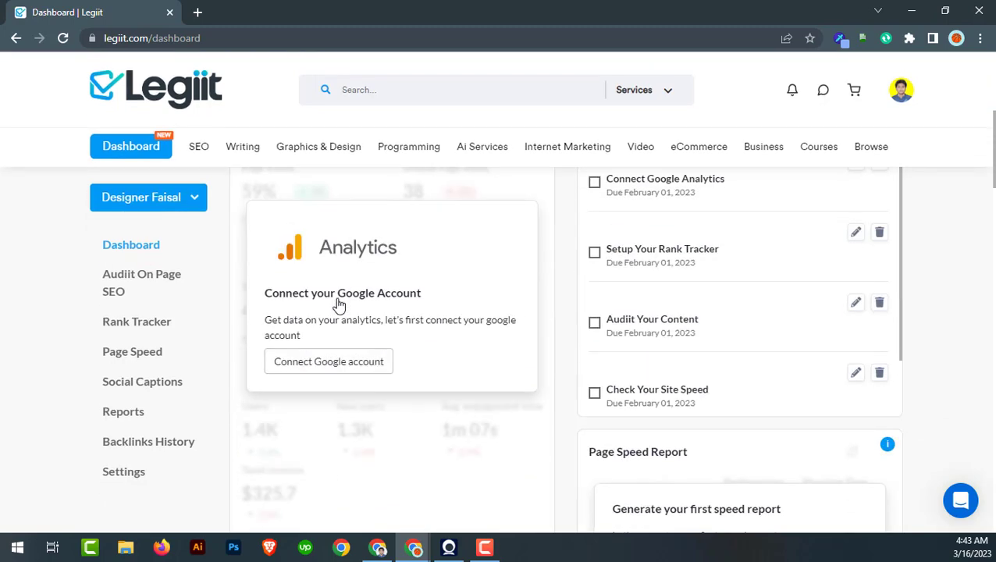
{"action": "scroll", "coordinate": [333, 307], "scroll_direction": "up", "scroll_amount": 4}
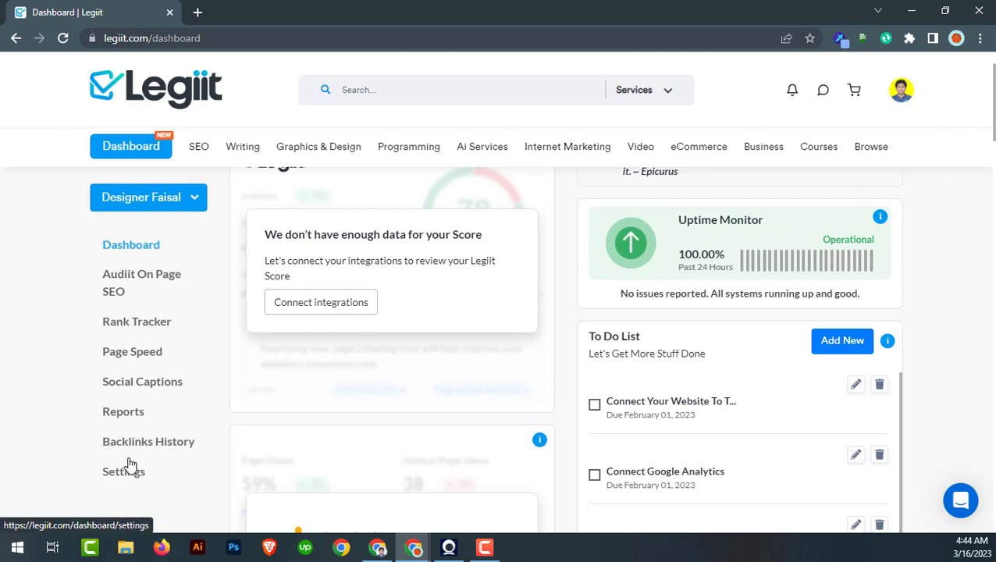
{"action": "scroll", "coordinate": [173, 430], "scroll_direction": "up", "scroll_amount": 2}
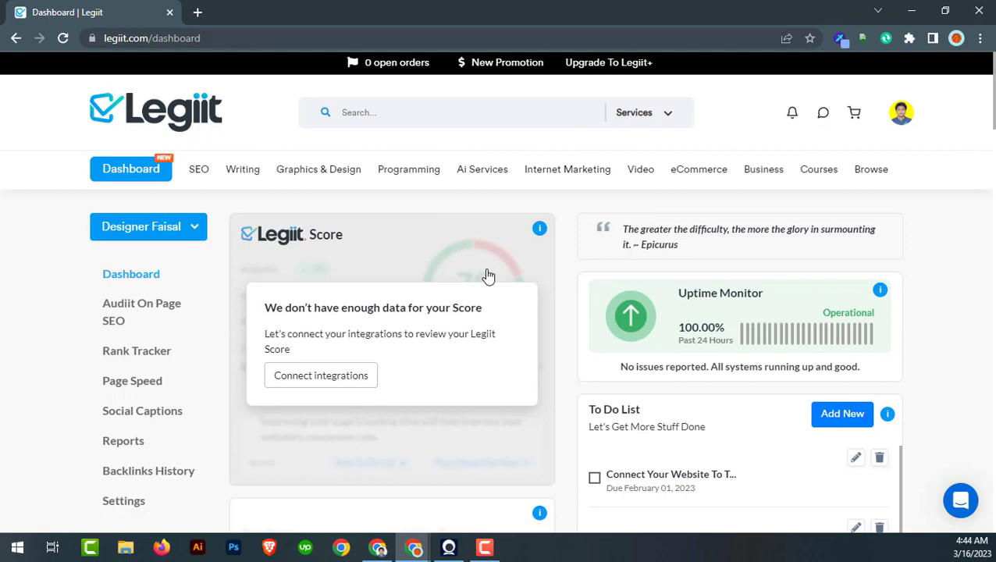
{"action": "scroll", "coordinate": [488, 277], "scroll_direction": "down", "scroll_amount": 3}
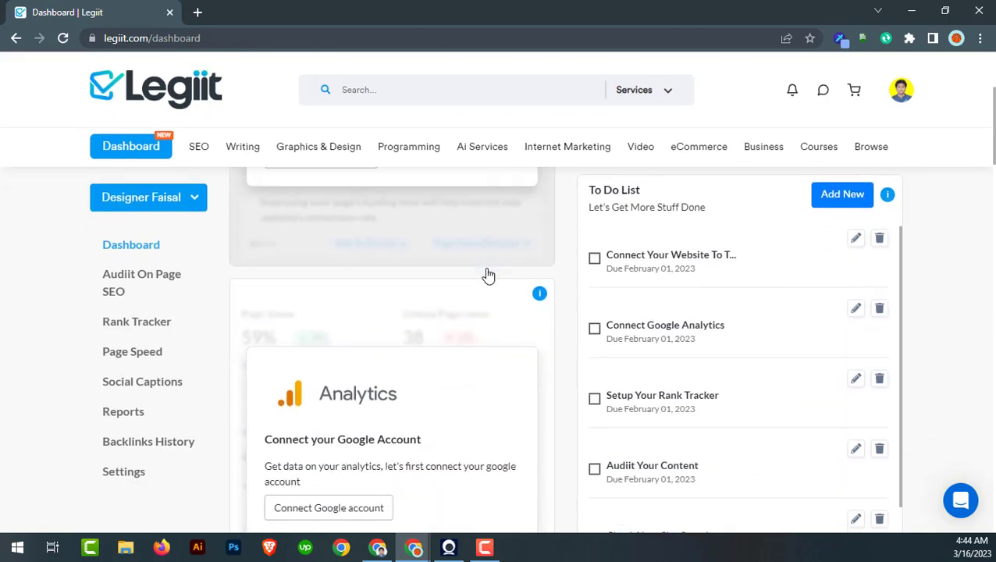
{"action": "scroll", "coordinate": [488, 277], "scroll_direction": "up", "scroll_amount": 3}
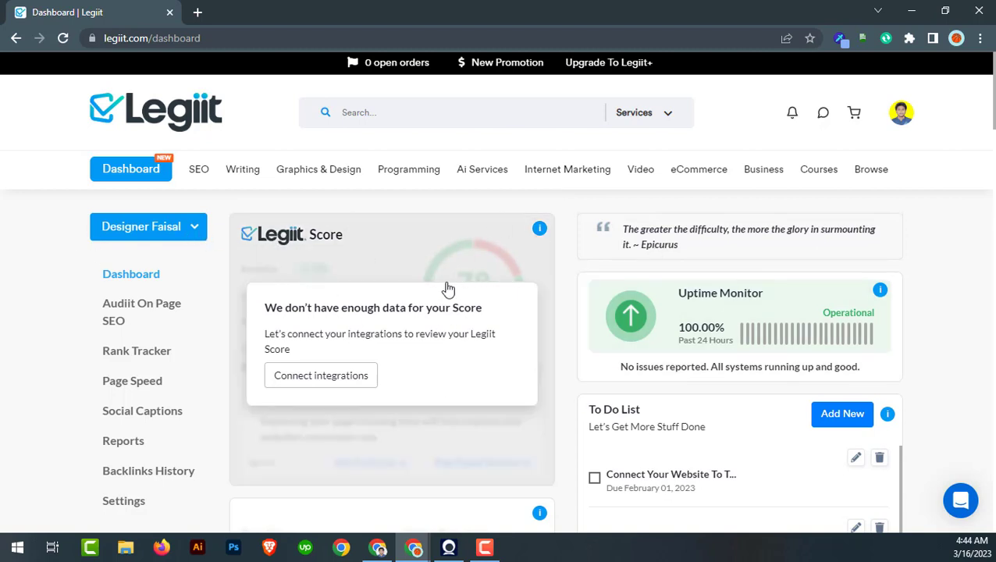
{"action": "scroll", "coordinate": [490, 313], "scroll_direction": "down", "scroll_amount": 5}
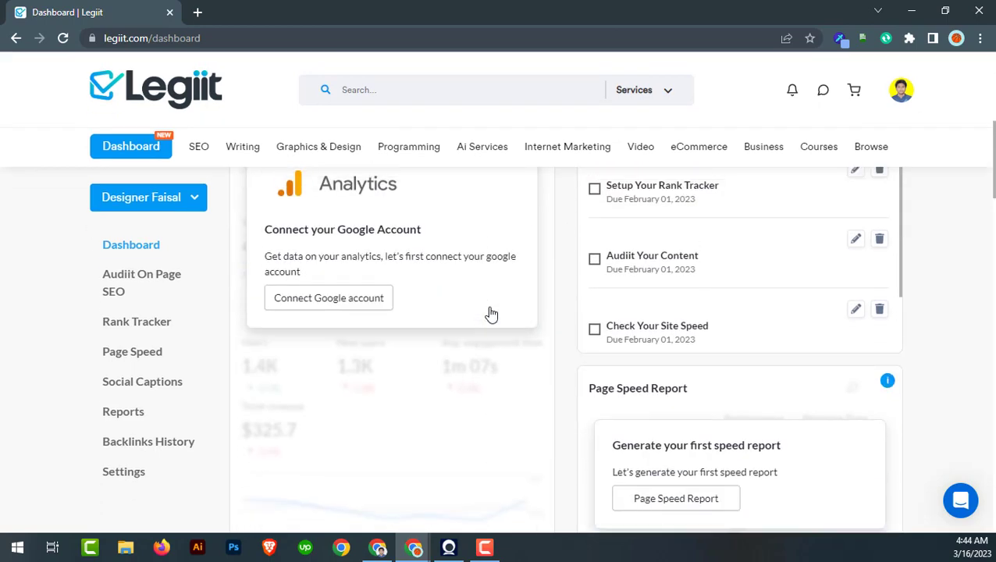
{"action": "scroll", "coordinate": [491, 315], "scroll_direction": "up", "scroll_amount": 5}
{"action": "scroll", "coordinate": [491, 315], "scroll_direction": "down", "scroll_amount": 6}
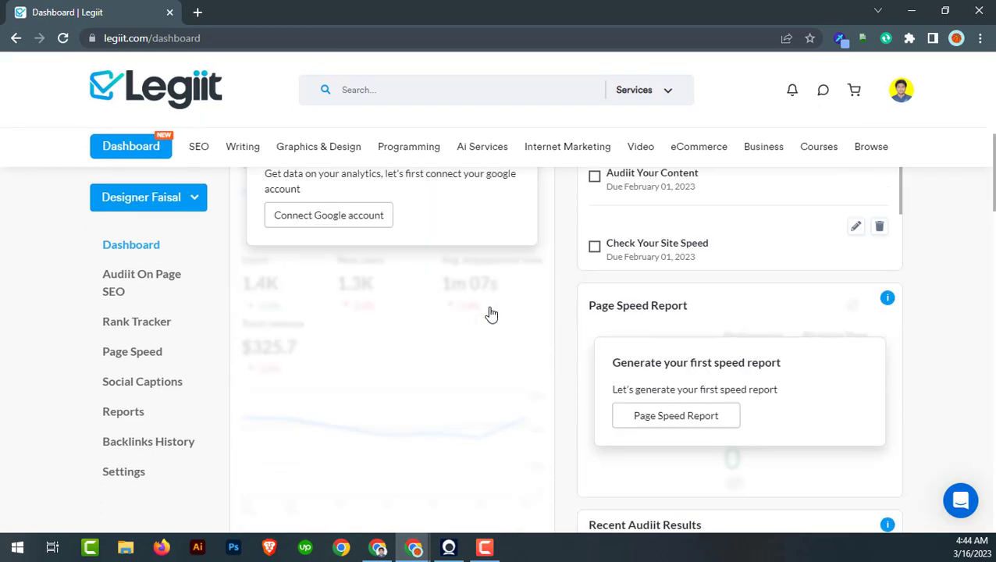
{"action": "scroll", "coordinate": [491, 315], "scroll_direction": "down", "scroll_amount": 4}
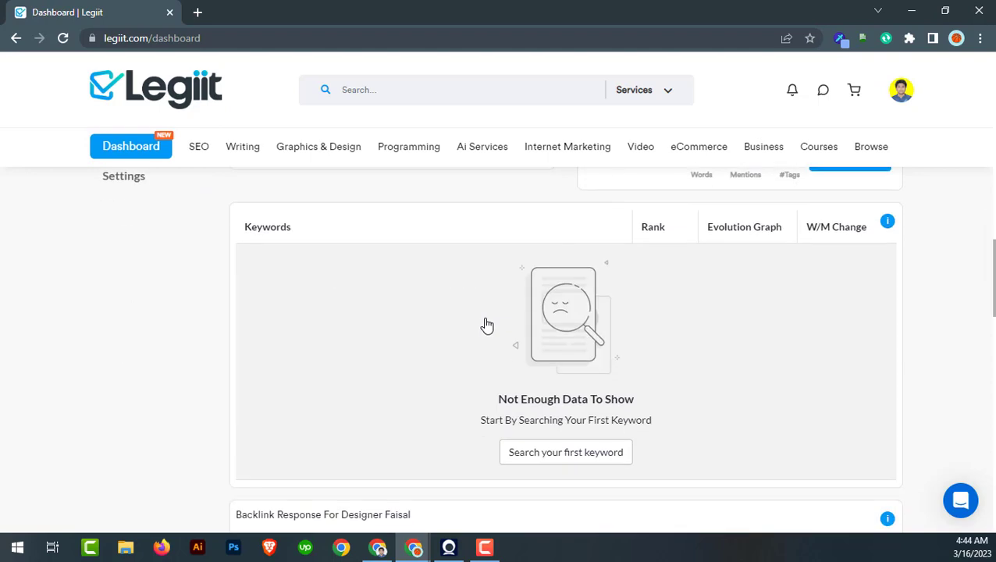
{"action": "scroll", "coordinate": [485, 325], "scroll_direction": "down", "scroll_amount": 2}
{"action": "scroll", "coordinate": [484, 325], "scroll_direction": "up", "scroll_amount": 6}
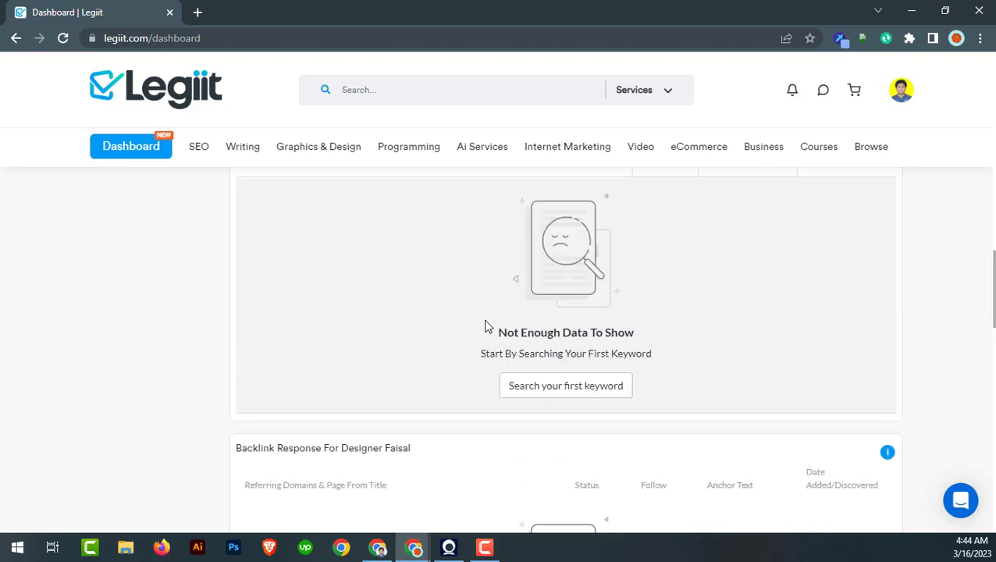
{"action": "scroll", "coordinate": [465, 347], "scroll_direction": "down", "scroll_amount": 1}
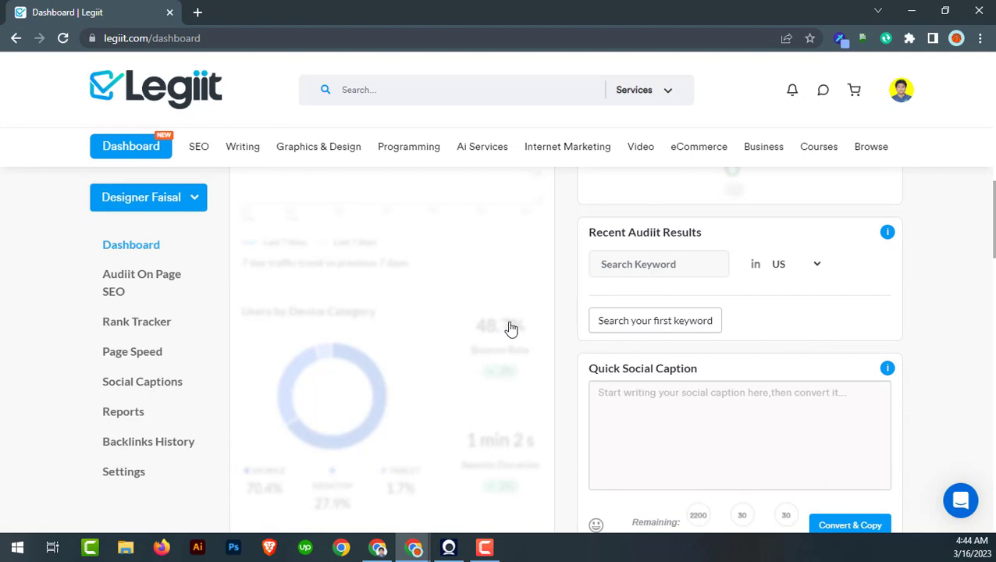
{"action": "scroll", "coordinate": [512, 325], "scroll_direction": "up", "scroll_amount": 6}
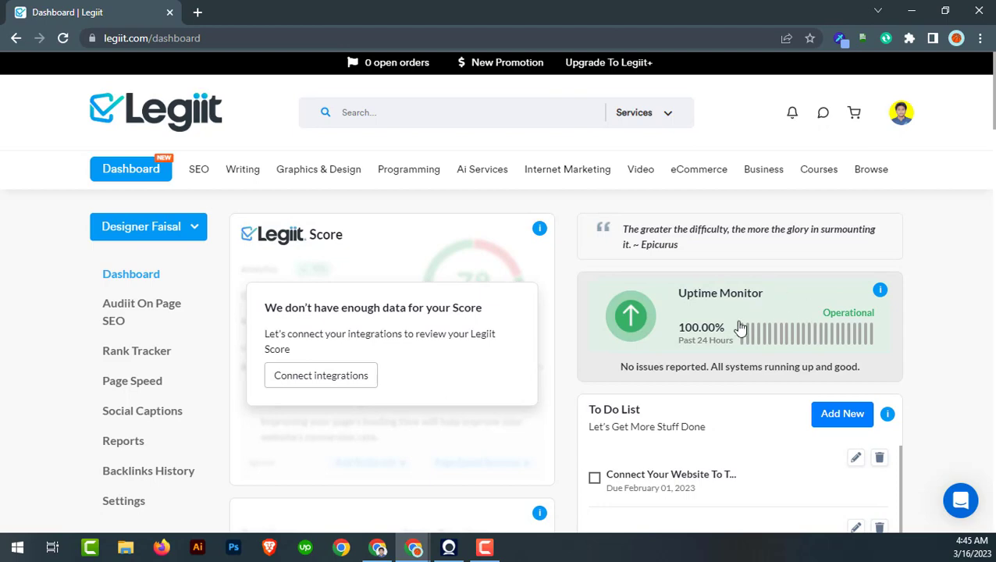
{"action": "scroll", "coordinate": [738, 329], "scroll_direction": "down", "scroll_amount": 3}
{"action": "scroll", "coordinate": [738, 329], "scroll_direction": "up", "scroll_amount": 3}
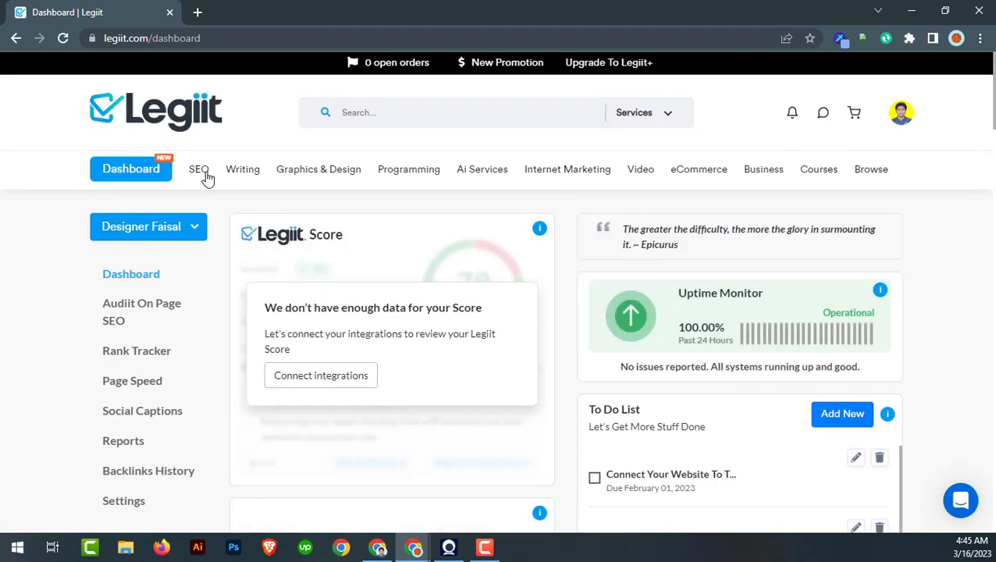
Examine the subcategories offered under the marketplace's service categories, from SEO through Programming and Internet Marketing to Courses
{"action": "mouse_move", "coordinate": [199, 186]}
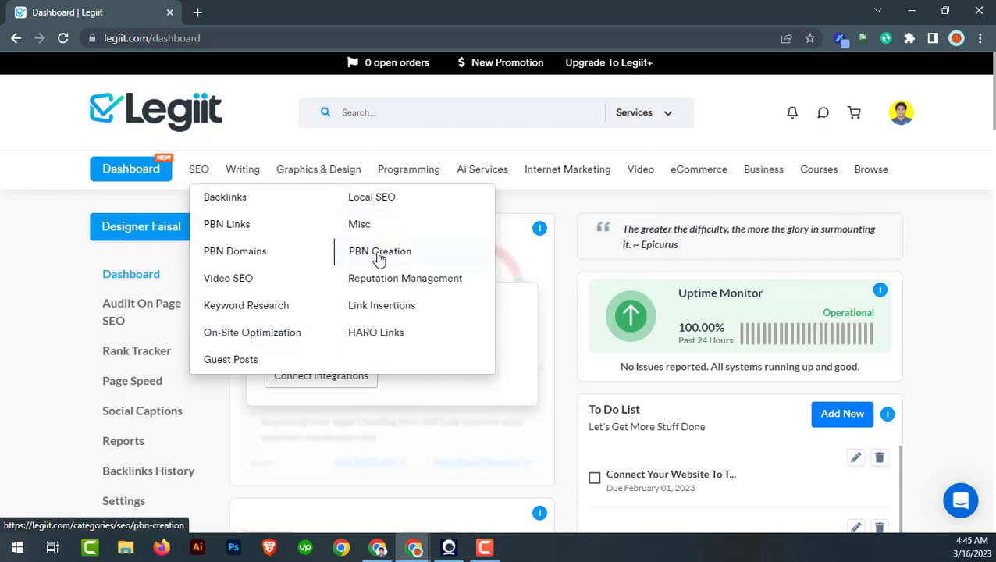
{"action": "mouse_move", "coordinate": [323, 185]}
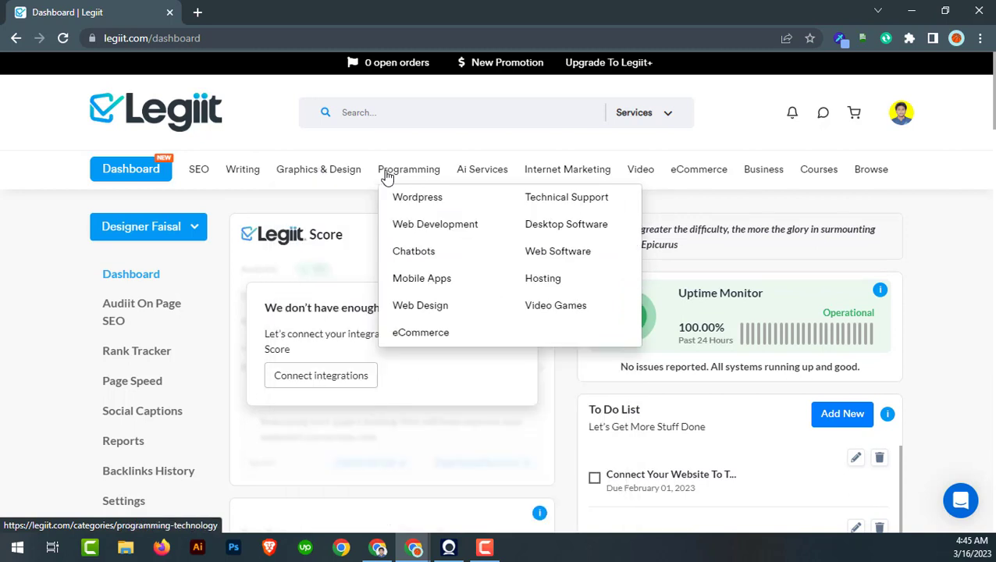
{"action": "mouse_move", "coordinate": [481, 173]}
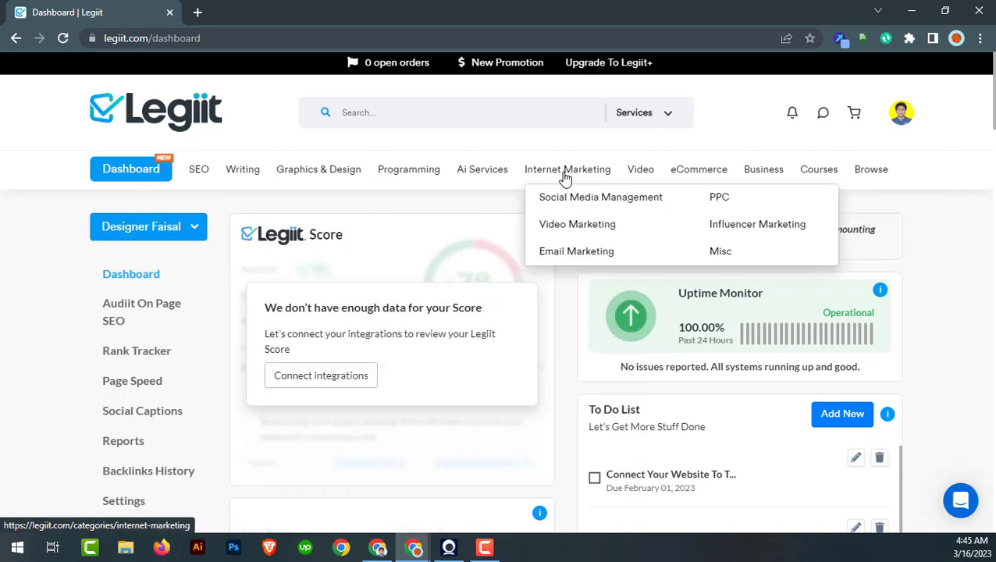
{"action": "mouse_move", "coordinate": [638, 178]}
{"action": "mouse_move", "coordinate": [824, 179]}
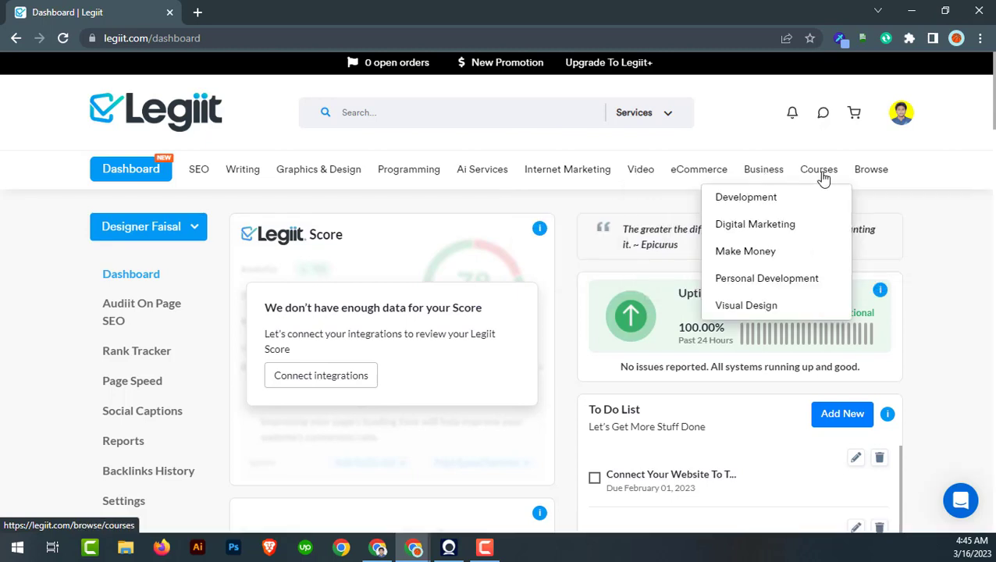
{"action": "mouse_move", "coordinate": [873, 178]}
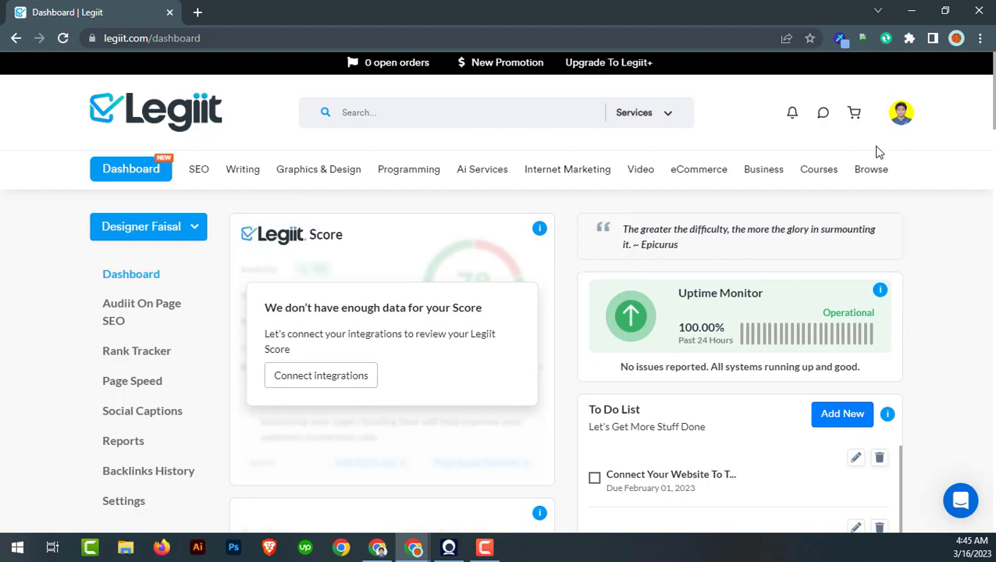
Open the seller's own Services page from the account options
{"action": "left_click", "coordinate": [901, 127]}
{"action": "mouse_move", "coordinate": [906, 129]}
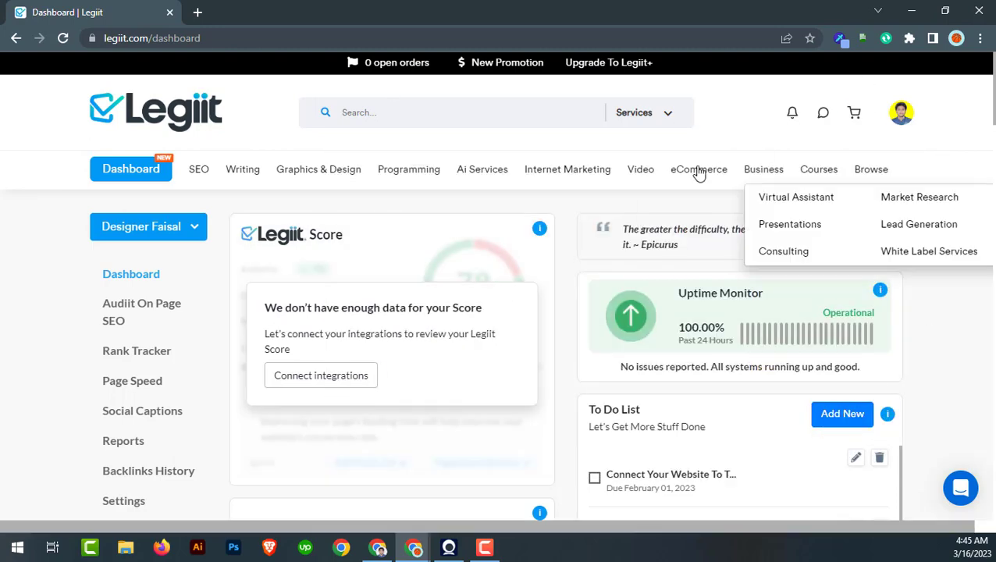
{"action": "scroll", "coordinate": [525, 225], "scroll_direction": "down", "scroll_amount": 3}
{"action": "scroll", "coordinate": [531, 224], "scroll_direction": "up", "scroll_amount": 3}
{"action": "mouse_move", "coordinate": [909, 108]}
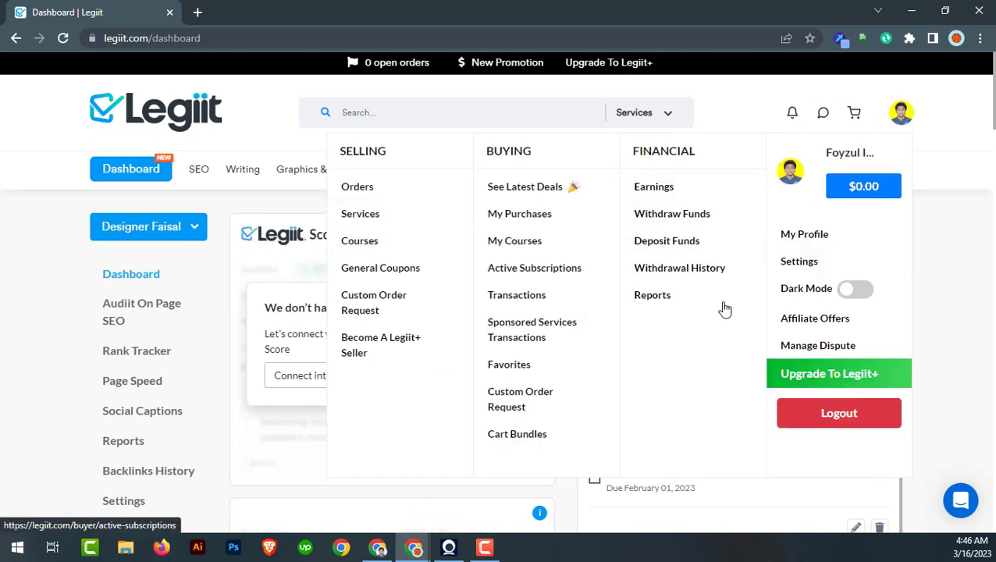
{"action": "left_click", "coordinate": [383, 214]}
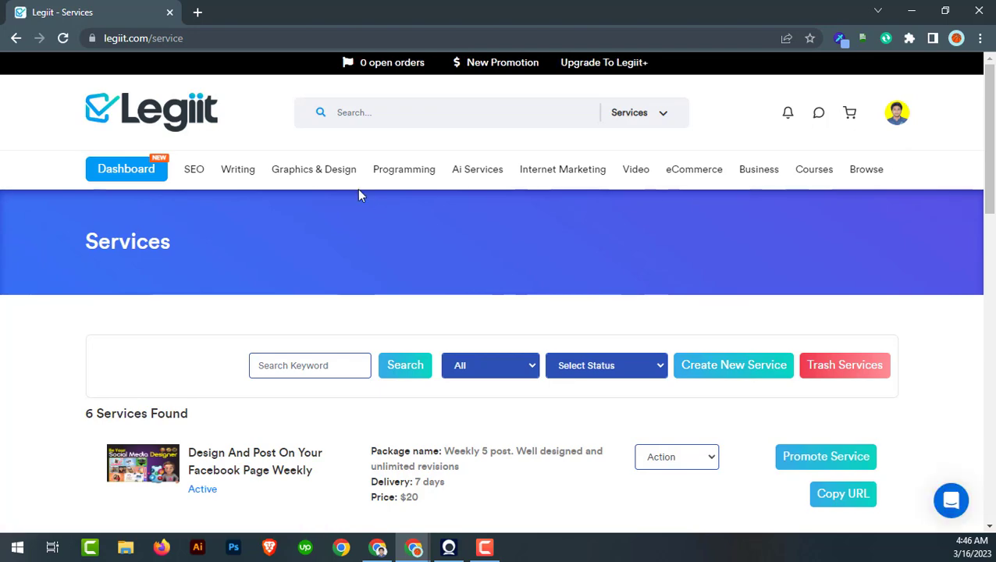
Look over the Services page, view the page for creating a new service, and return to the services list
{"action": "scroll", "coordinate": [358, 191], "scroll_direction": "down", "scroll_amount": 2}
{"action": "scroll", "coordinate": [356, 191], "scroll_direction": "up", "scroll_amount": 2}
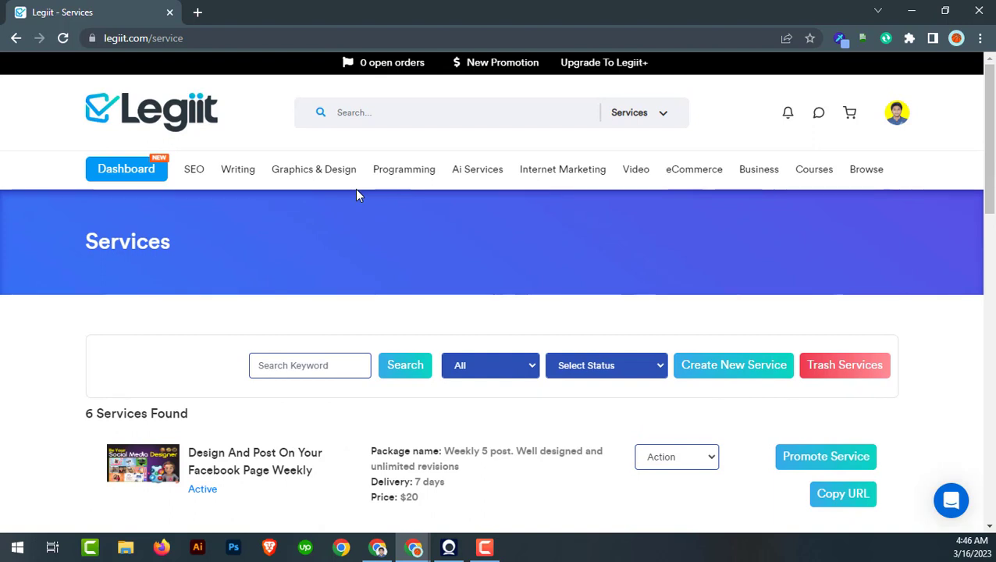
{"action": "scroll", "coordinate": [355, 194], "scroll_direction": "down", "scroll_amount": 1}
{"action": "scroll", "coordinate": [355, 195], "scroll_direction": "up", "scroll_amount": 1}
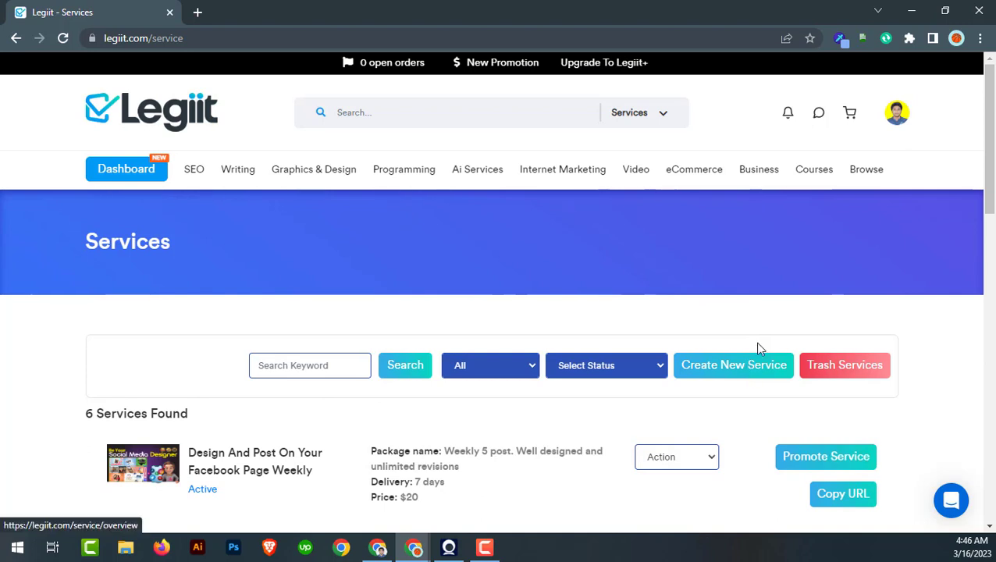
{"action": "left_click", "coordinate": [723, 367]}
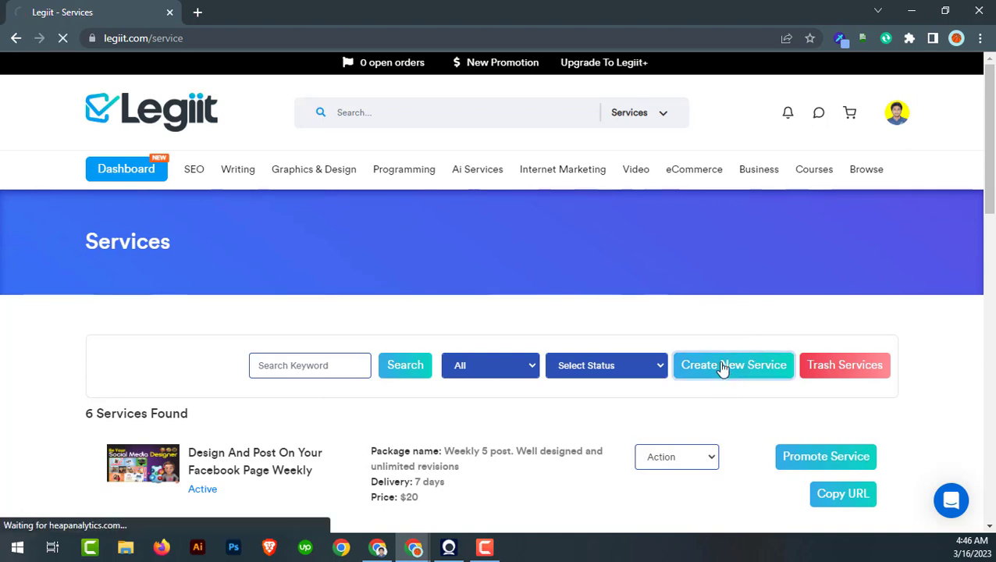
{"action": "left_click", "coordinate": [18, 38]}
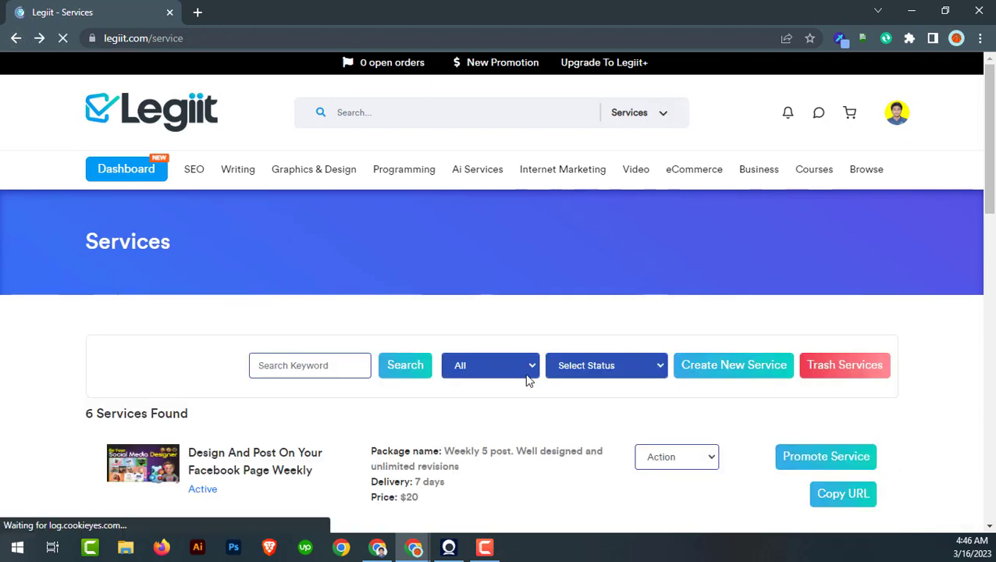
Open the "Design And Post On Your Facebook Page Weekly" service for editing
{"action": "scroll", "coordinate": [563, 379], "scroll_direction": "down", "scroll_amount": 1}
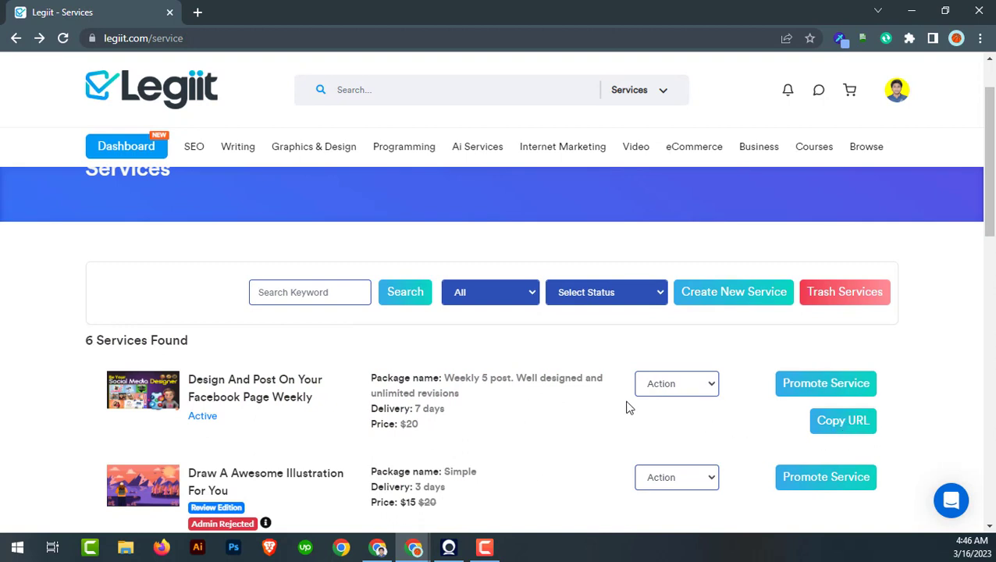
{"action": "left_click", "coordinate": [688, 389]}
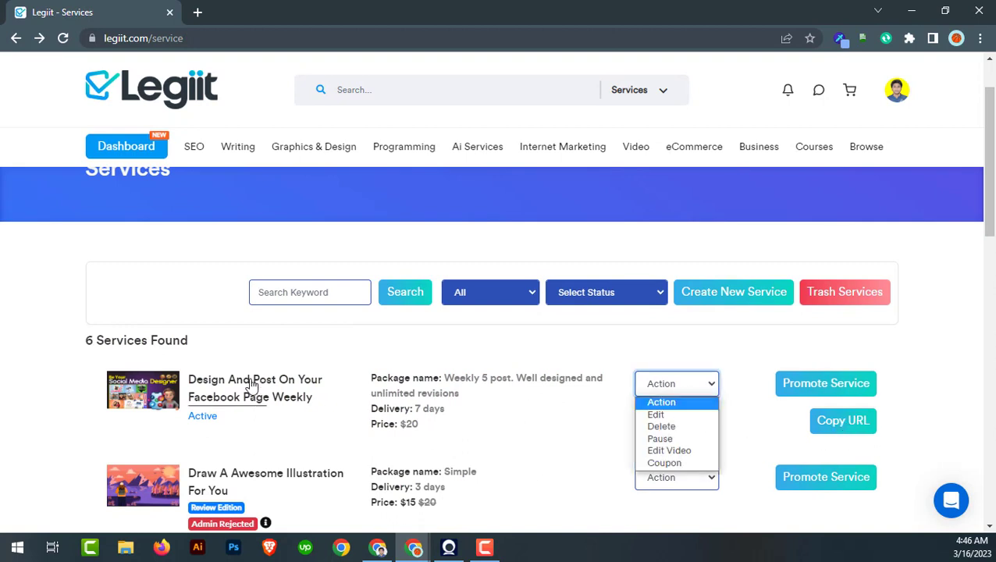
{"action": "left_click", "coordinate": [658, 415]}
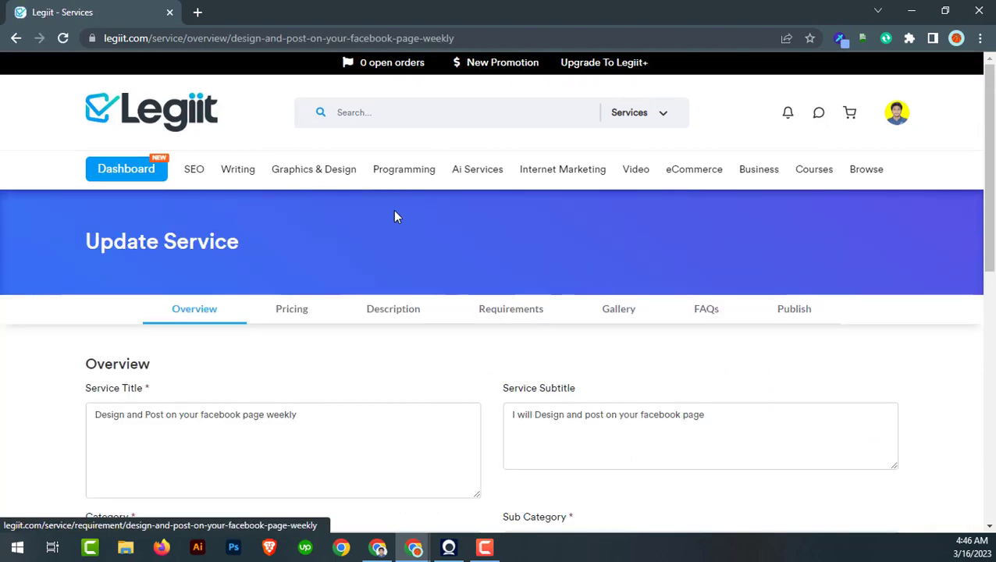
Examine the service's Overview section, including its title, subtitle, category, subcategory and recurring-service option
{"action": "scroll", "coordinate": [459, 309], "scroll_direction": "down", "scroll_amount": 2}
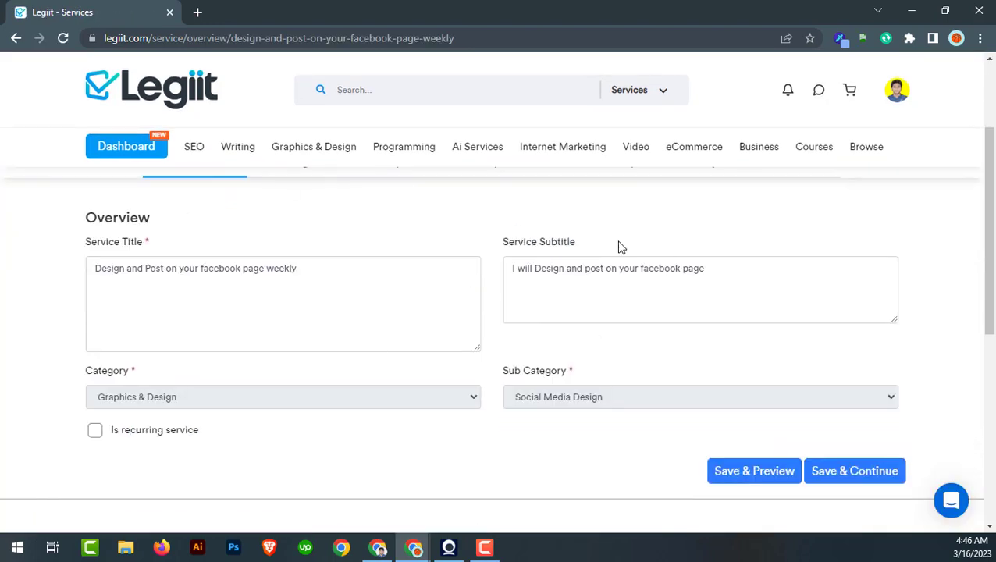
{"action": "scroll", "coordinate": [396, 310], "scroll_direction": "up", "scroll_amount": 2}
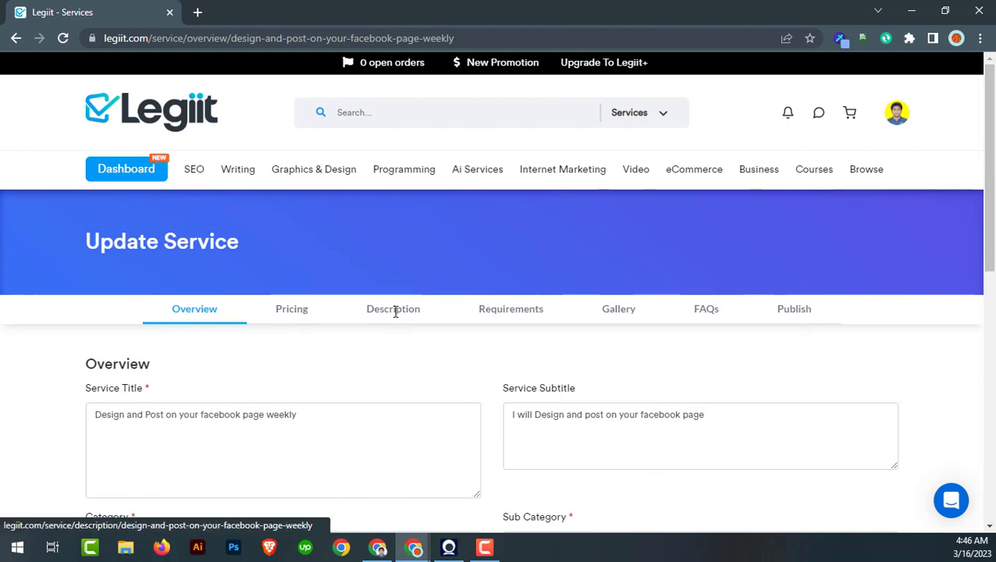
{"action": "scroll", "coordinate": [396, 311], "scroll_direction": "down", "scroll_amount": 2}
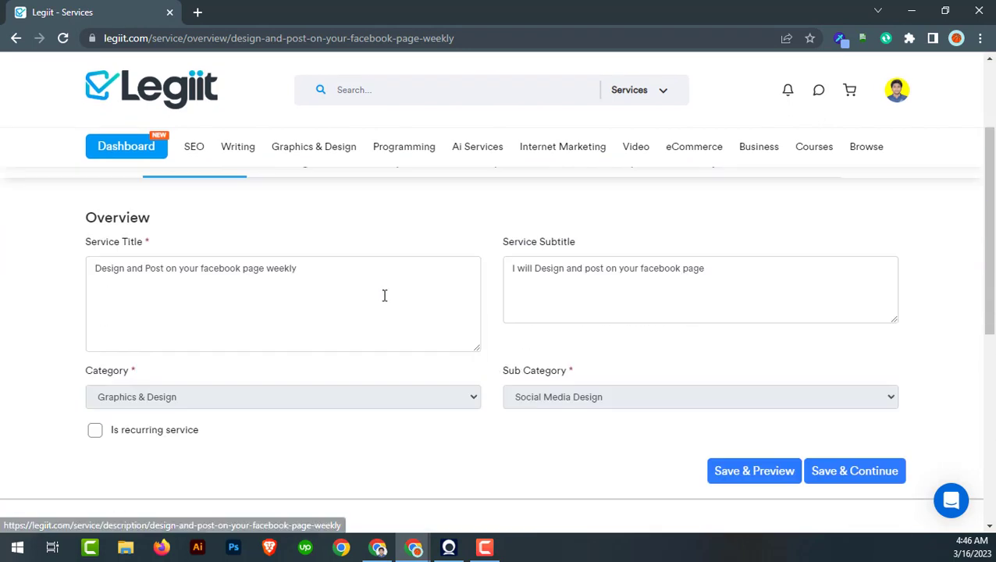
{"action": "left_click", "coordinate": [336, 279]}
{"action": "scroll", "coordinate": [335, 279], "scroll_direction": "up", "scroll_amount": 2}
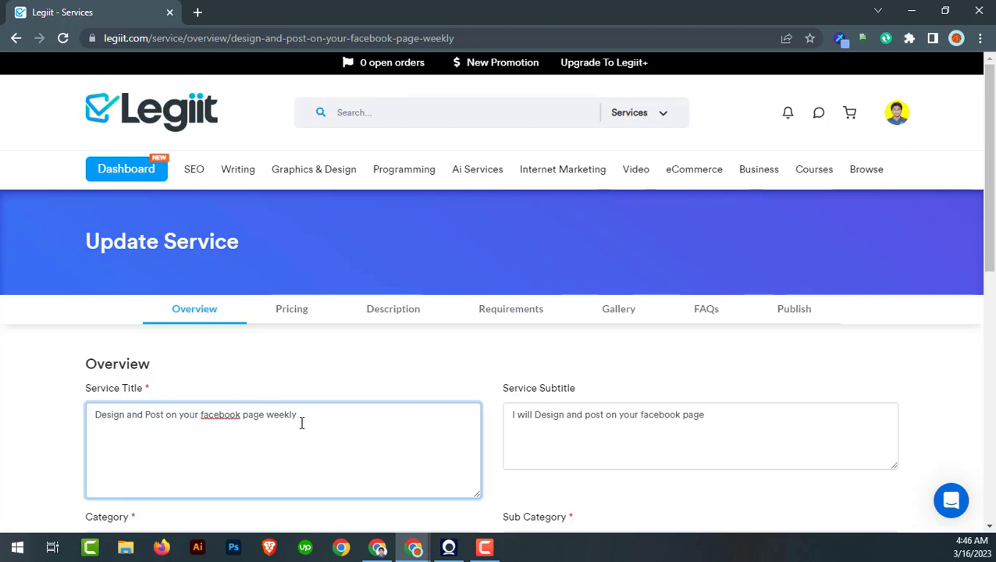
{"action": "scroll", "coordinate": [369, 387], "scroll_direction": "down", "scroll_amount": 2}
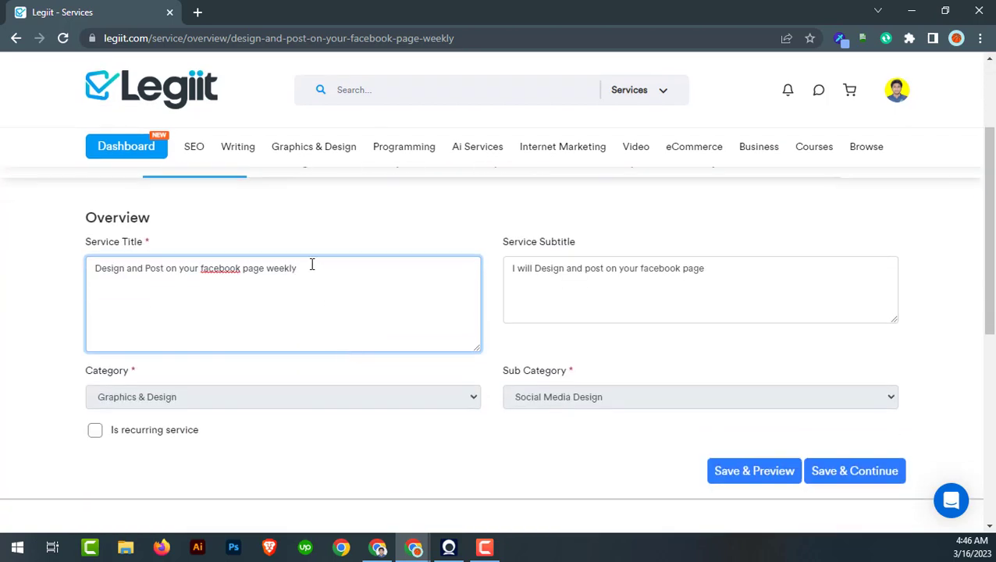
Examine the wording of the Service Title "Design and Post on your facebook page weekly" in the Overview section
{"action": "left_click_drag", "start_coordinate": [344, 267], "coordinate": [60, 281]}
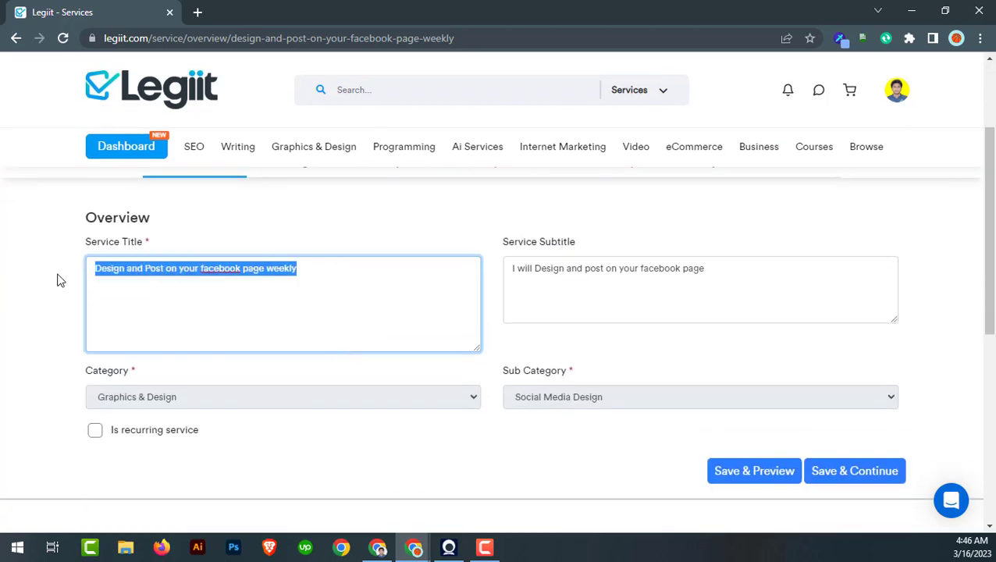
{"action": "left_click", "coordinate": [317, 265]}
{"action": "scroll", "coordinate": [318, 265], "scroll_direction": "up", "scroll_amount": 2}
{"action": "scroll", "coordinate": [318, 266], "scroll_direction": "down", "scroll_amount": 2}
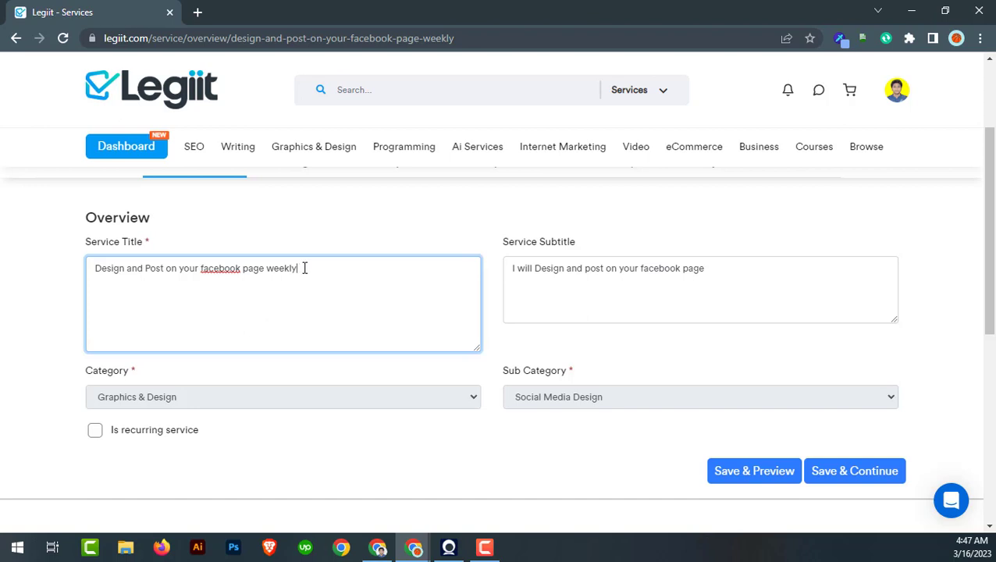
{"action": "left_click", "coordinate": [331, 225]}
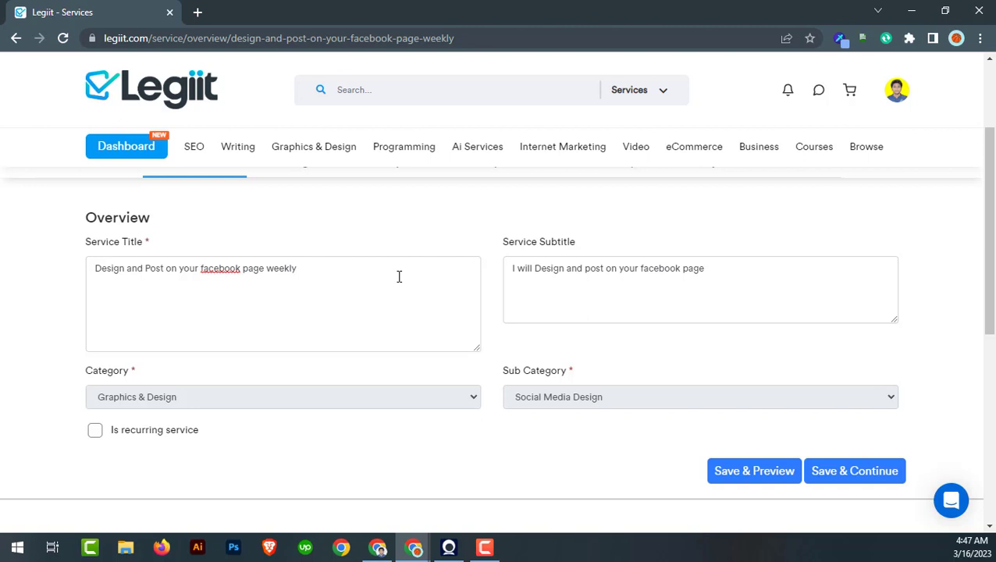
{"action": "left_click_drag", "start_coordinate": [298, 270], "coordinate": [100, 275]}
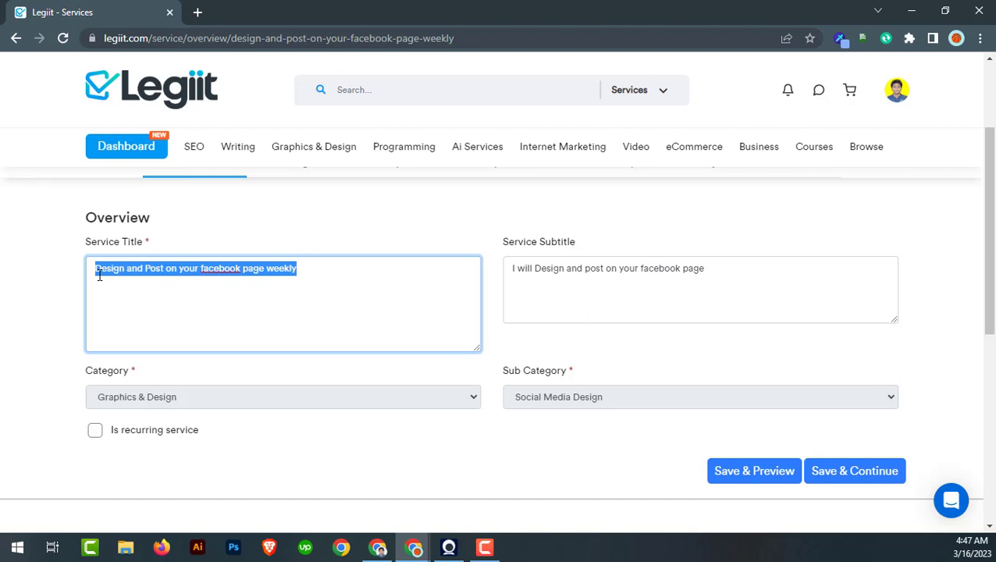
{"action": "left_click", "coordinate": [324, 264]}
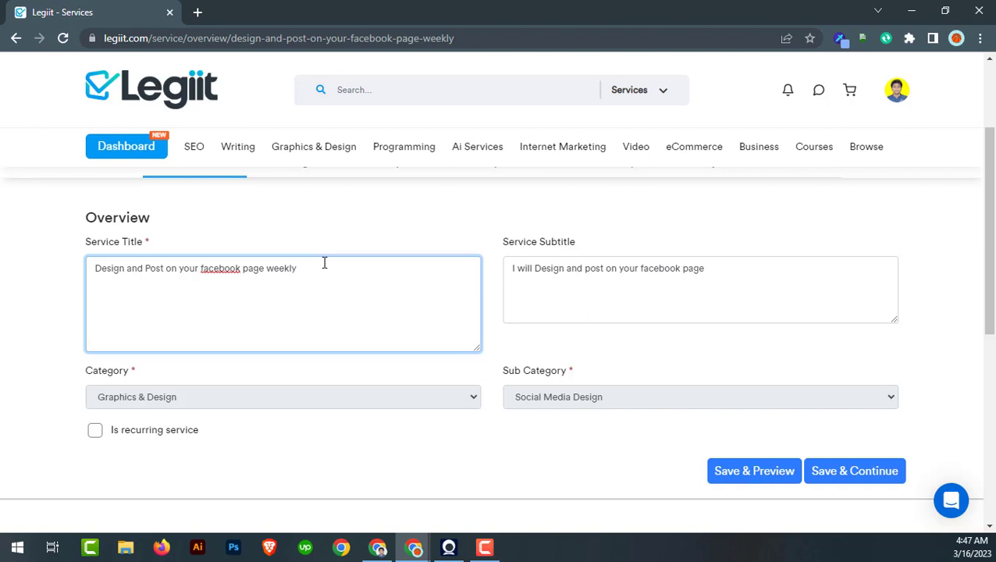
Examine the wording of the Service Subtitle "I will Design and post on your facebook page"
{"action": "left_click", "coordinate": [740, 280]}
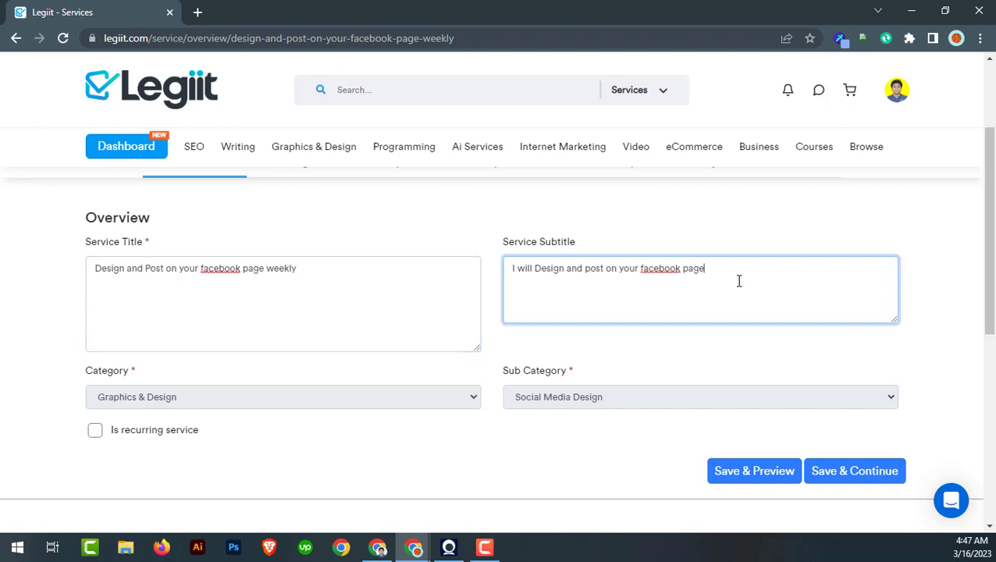
{"action": "left_click_drag", "start_coordinate": [732, 275], "coordinate": [474, 299]}
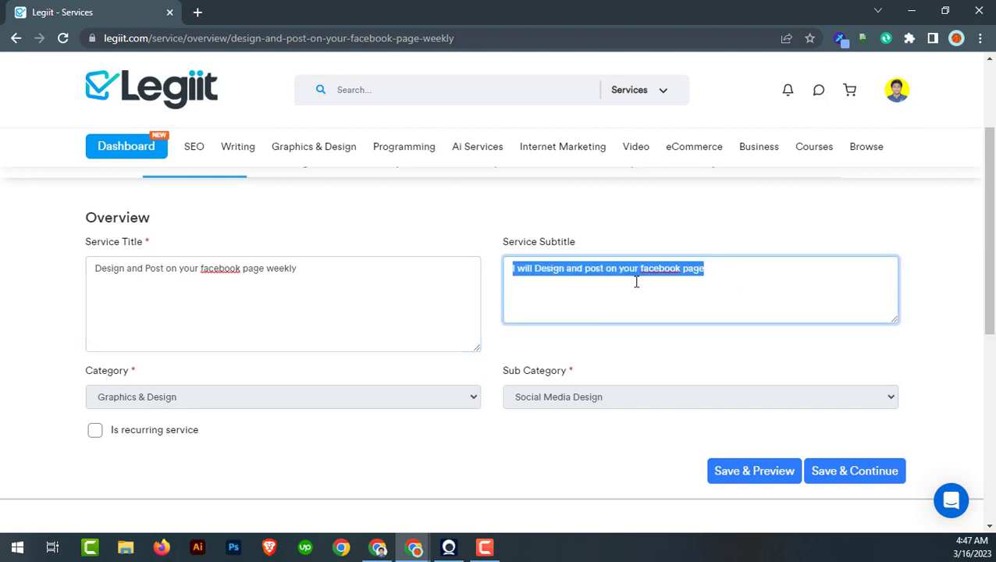
{"action": "left_click_drag", "start_coordinate": [722, 273], "coordinate": [341, 276]}
{"action": "left_click", "coordinate": [536, 268]}
{"action": "left_click_drag", "start_coordinate": [519, 270], "coordinate": [843, 285]}
{"action": "left_click", "coordinate": [752, 275]}
{"action": "left_click", "coordinate": [626, 247]}
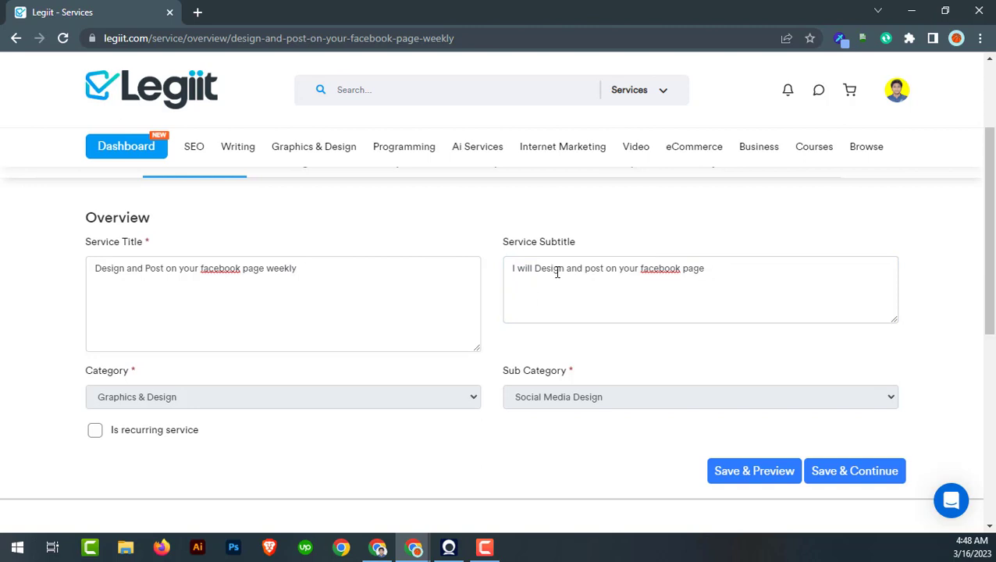
{"action": "left_click", "coordinate": [716, 267]}
{"action": "left_click_drag", "start_coordinate": [724, 267], "coordinate": [420, 270]}
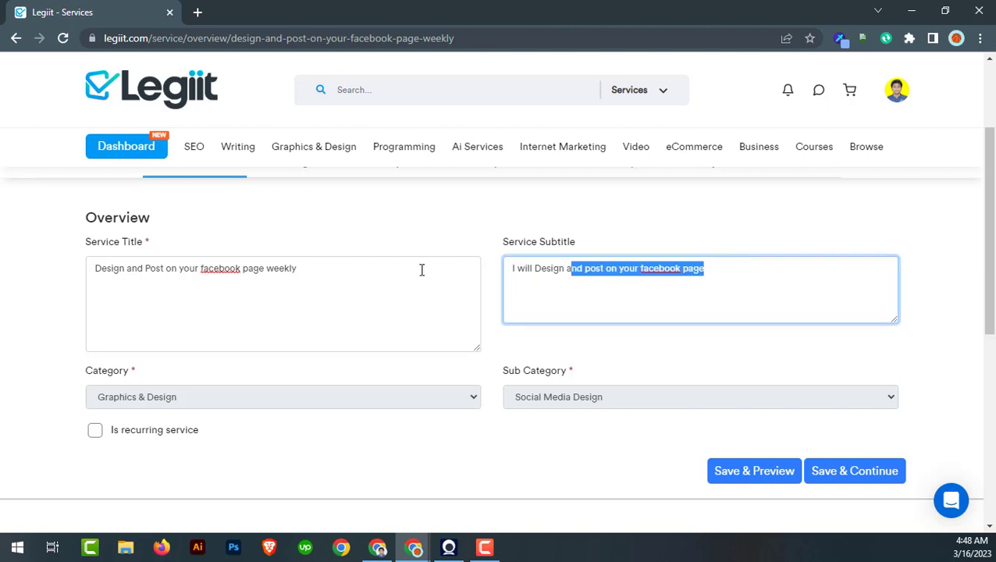
{"action": "left_click", "coordinate": [584, 273]}
{"action": "left_click", "coordinate": [681, 268]}
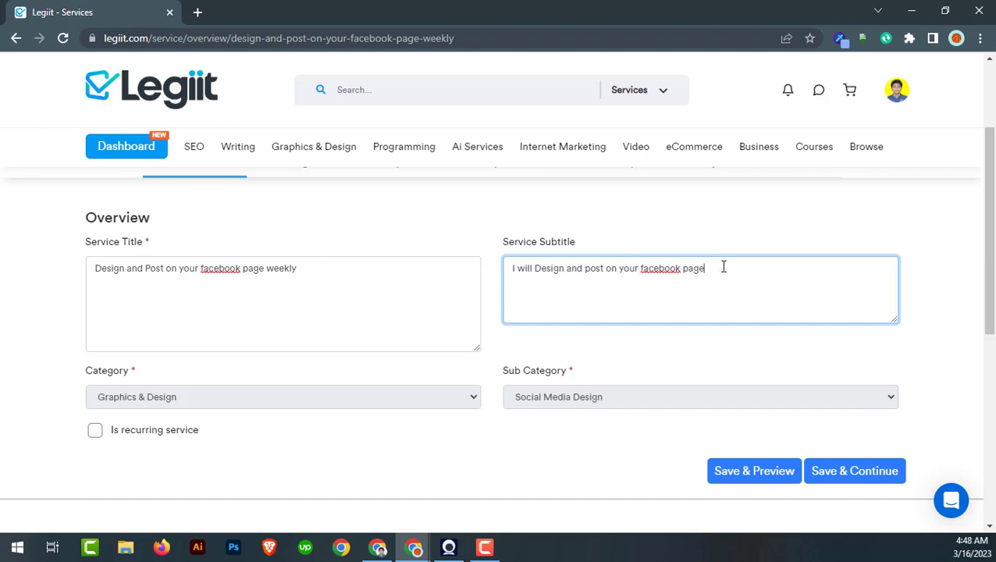
Compare the service title with its subtitle and check the Category and Sub Category fields in the Overview section
{"action": "scroll", "coordinate": [398, 340], "scroll_direction": "up", "scroll_amount": 2}
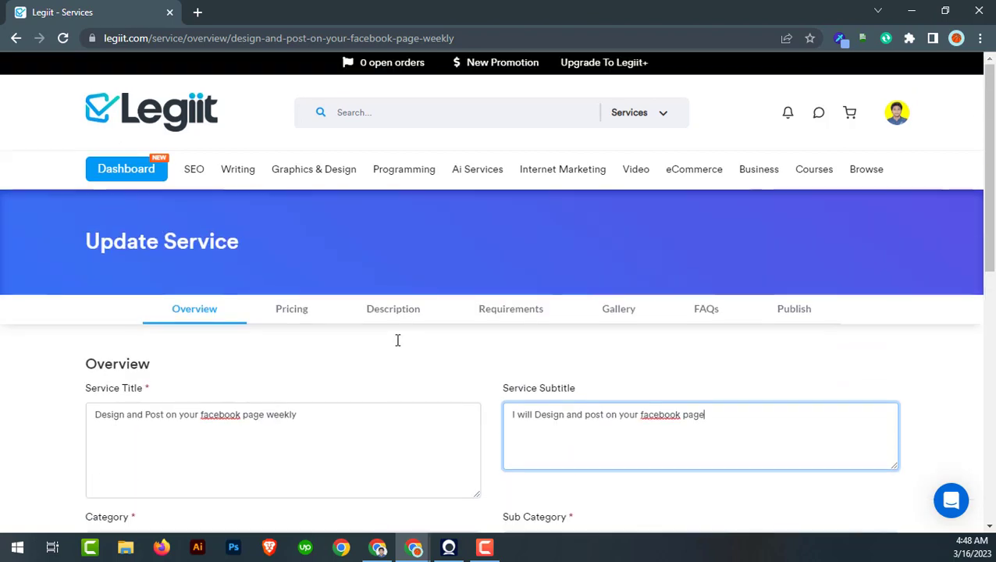
{"action": "scroll", "coordinate": [395, 343], "scroll_direction": "down", "scroll_amount": 4}
{"action": "scroll", "coordinate": [386, 344], "scroll_direction": "up", "scroll_amount": 3}
{"action": "left_click", "coordinate": [303, 347]}
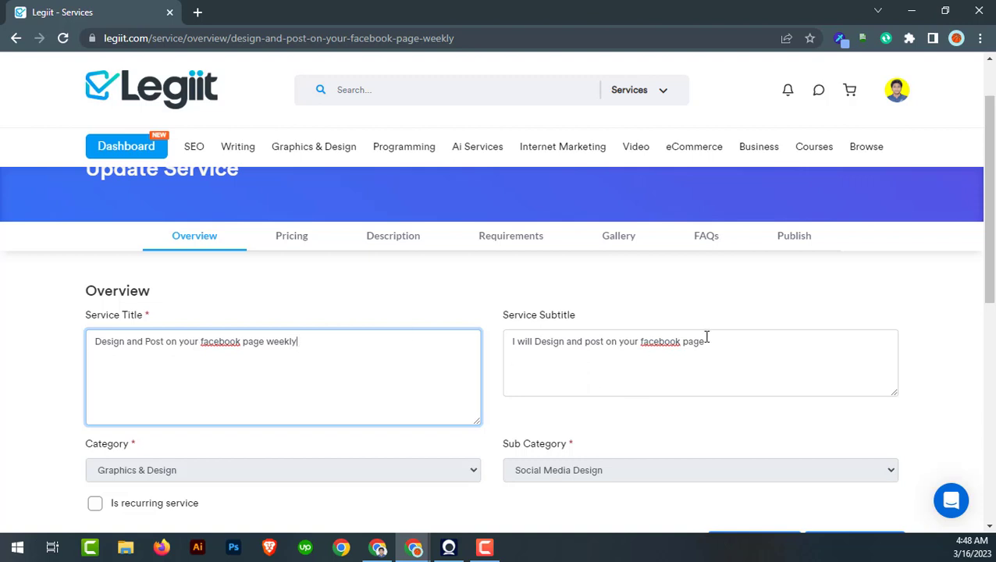
{"action": "left_click_drag", "start_coordinate": [722, 341], "coordinate": [503, 343]}
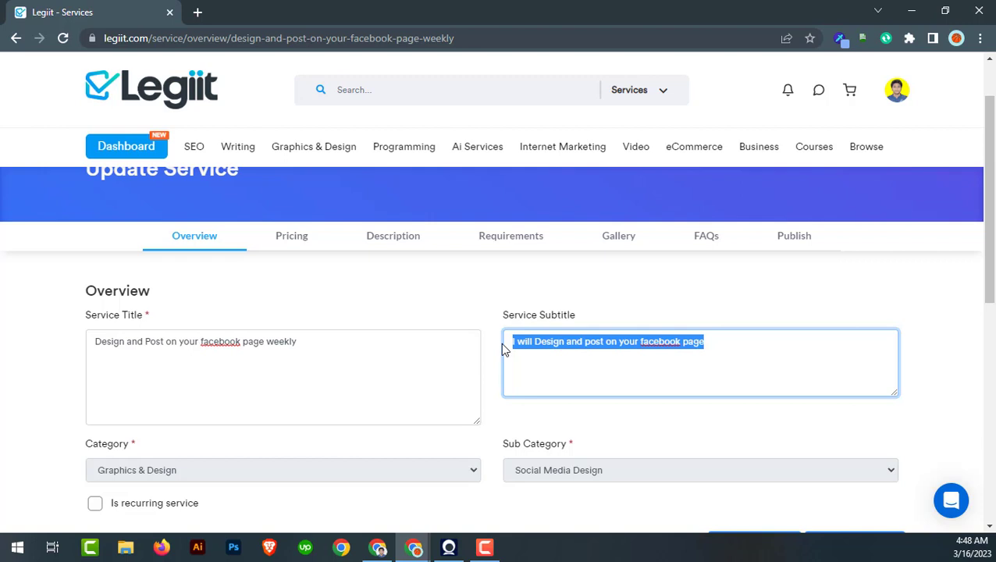
{"action": "scroll", "coordinate": [454, 355], "scroll_direction": "down", "scroll_amount": 2}
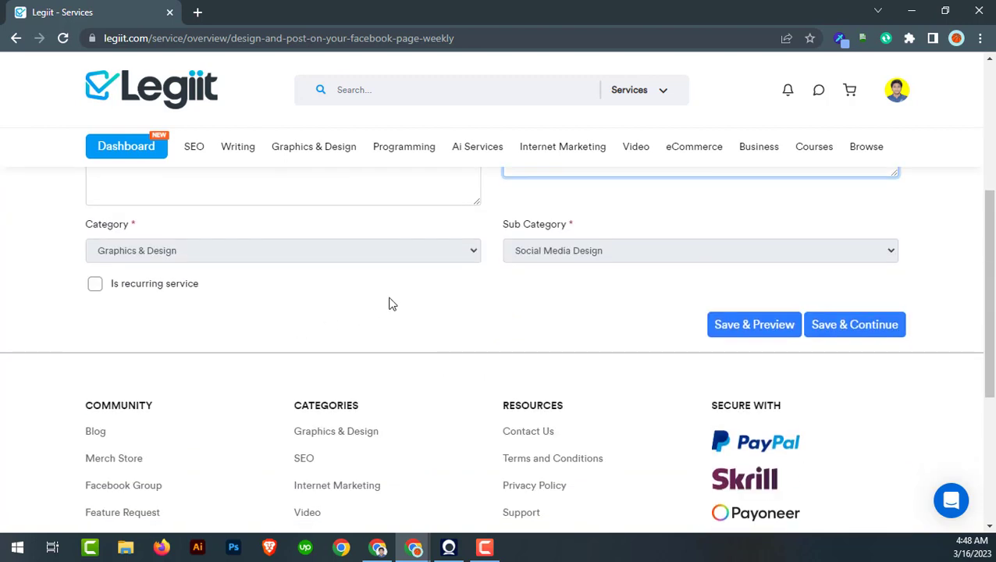
{"action": "scroll", "coordinate": [282, 343], "scroll_direction": "up", "scroll_amount": 1}
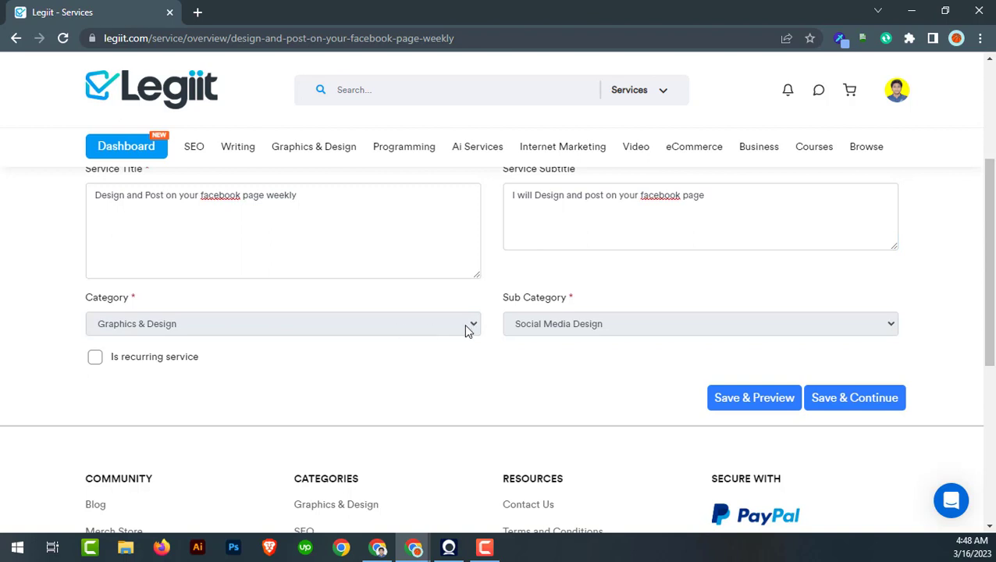
{"action": "scroll", "coordinate": [458, 331], "scroll_direction": "up", "scroll_amount": 1}
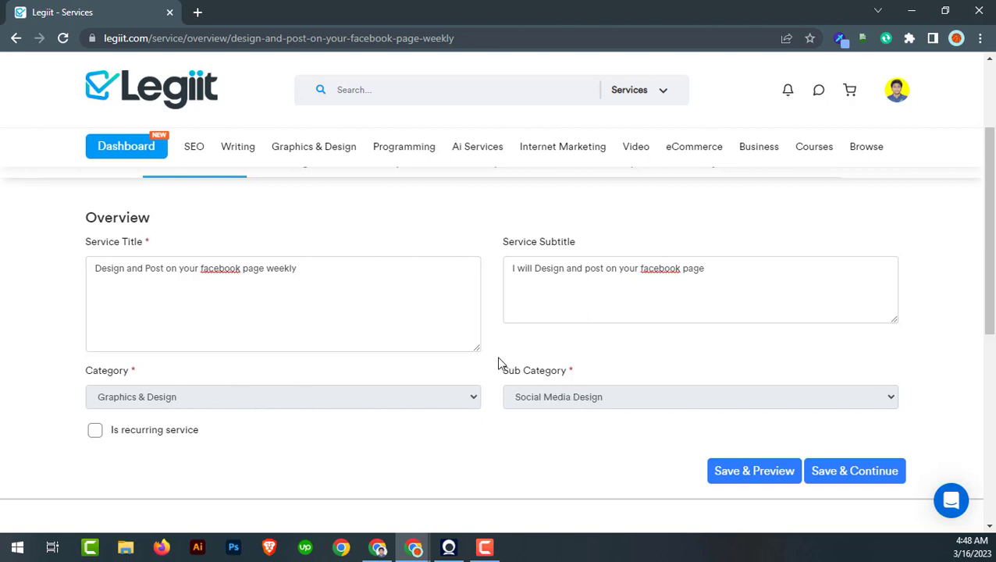
{"action": "left_click_drag", "start_coordinate": [507, 373], "coordinate": [627, 378]}
{"action": "left_click", "coordinate": [600, 382]}
{"action": "left_click", "coordinate": [306, 266]}
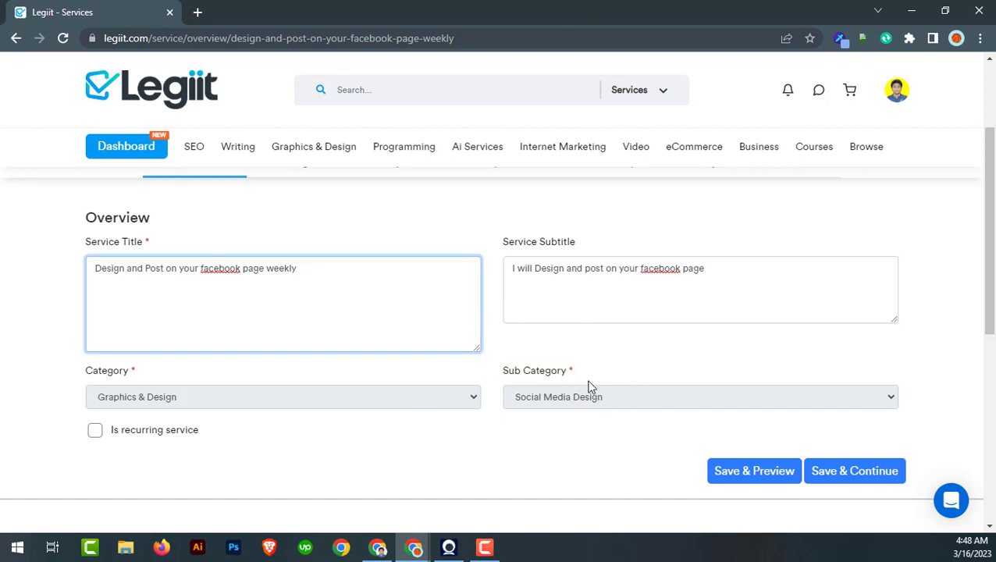
{"action": "scroll", "coordinate": [629, 331], "scroll_direction": "down", "scroll_amount": 2}
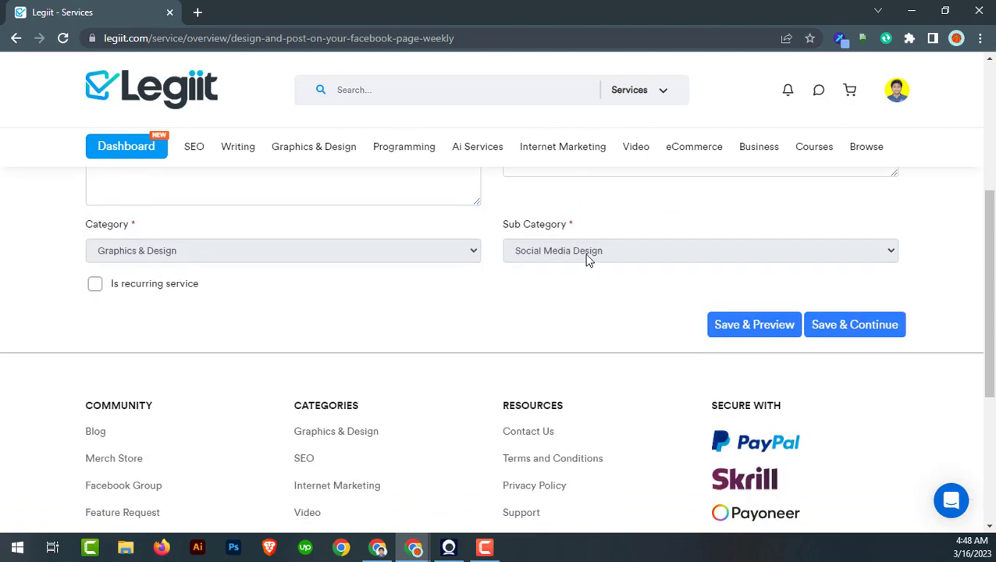
{"action": "scroll", "coordinate": [839, 336], "scroll_direction": "up", "scroll_amount": 2}
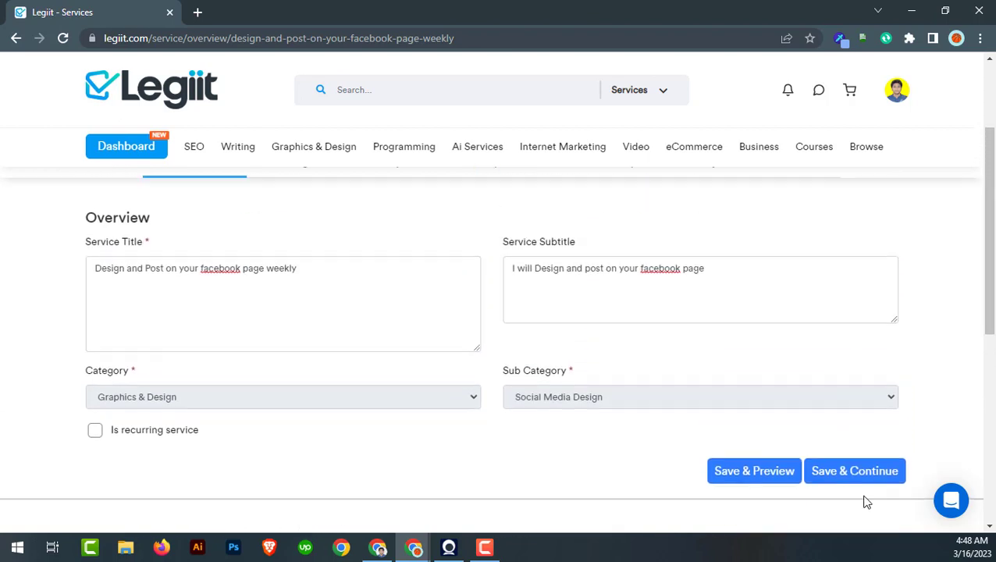
{"action": "scroll", "coordinate": [871, 482], "scroll_direction": "up", "scroll_amount": 2}
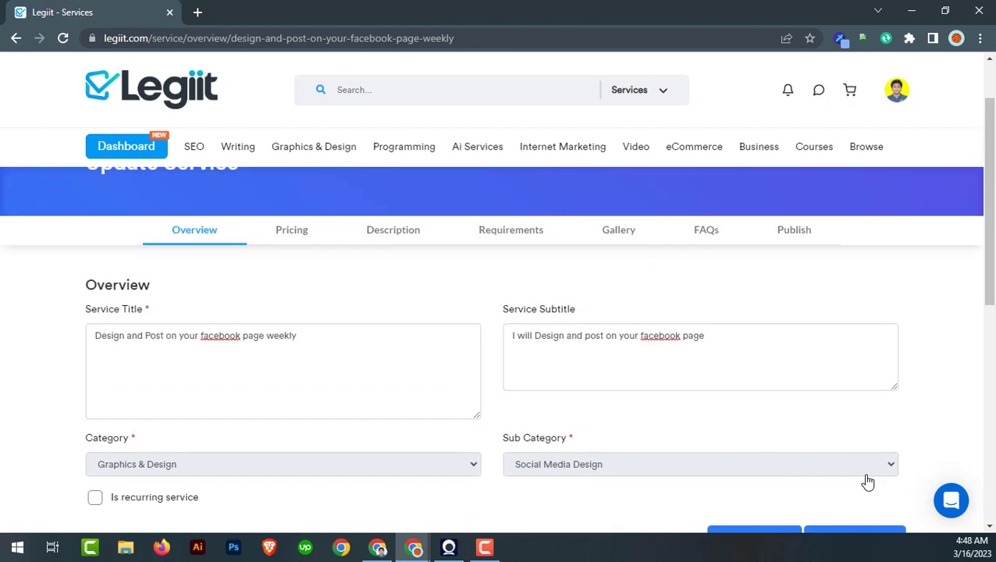
Open the service's Pricing section and look over the Scope & Pricing table
{"action": "left_click", "coordinate": [287, 313]}
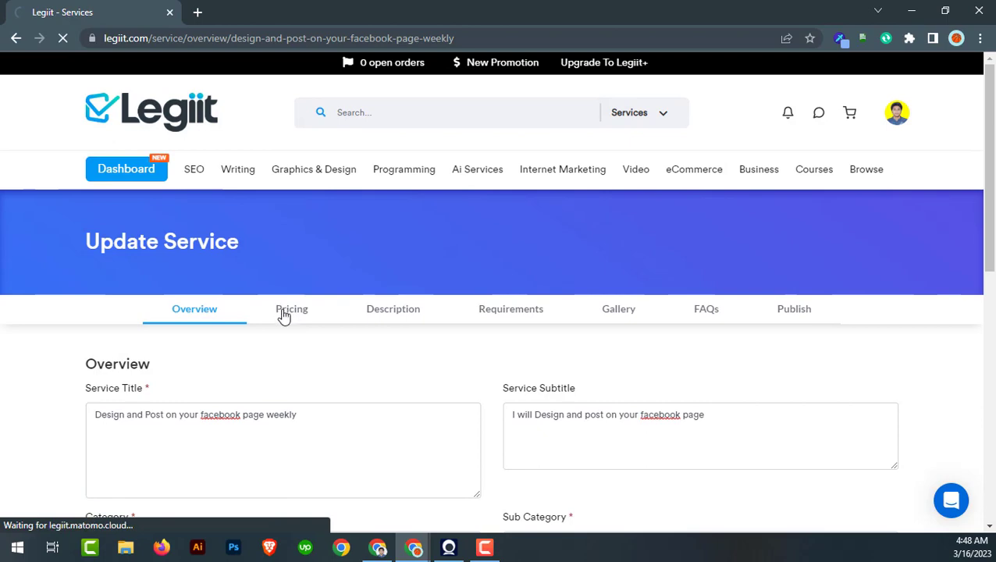
{"action": "scroll", "coordinate": [473, 275], "scroll_direction": "down", "scroll_amount": 4}
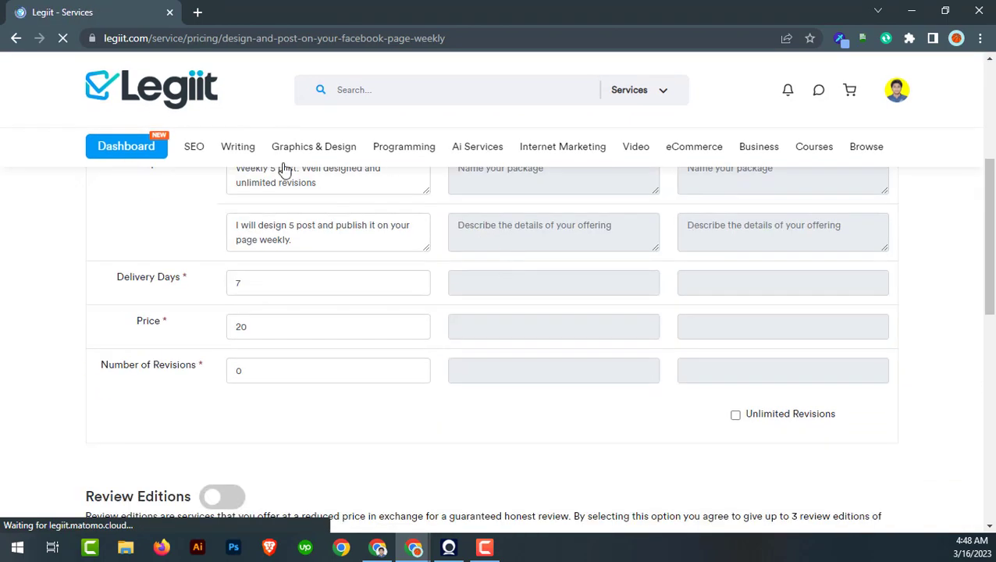
{"action": "scroll", "coordinate": [391, 325], "scroll_direction": "up", "scroll_amount": 2}
{"action": "scroll", "coordinate": [306, 296], "scroll_direction": "down", "scroll_amount": 1}
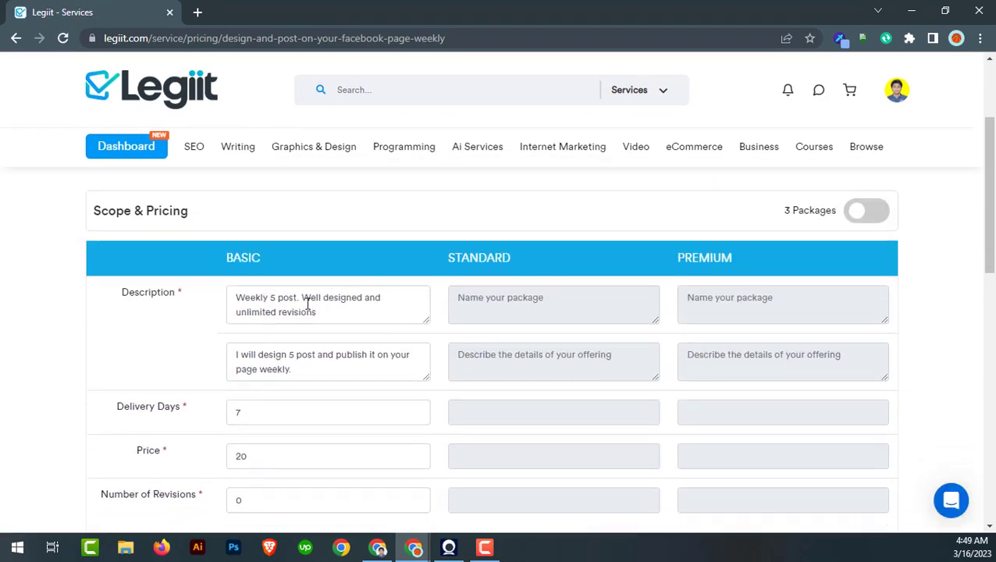
{"action": "scroll", "coordinate": [306, 305], "scroll_direction": "up", "scroll_amount": 2}
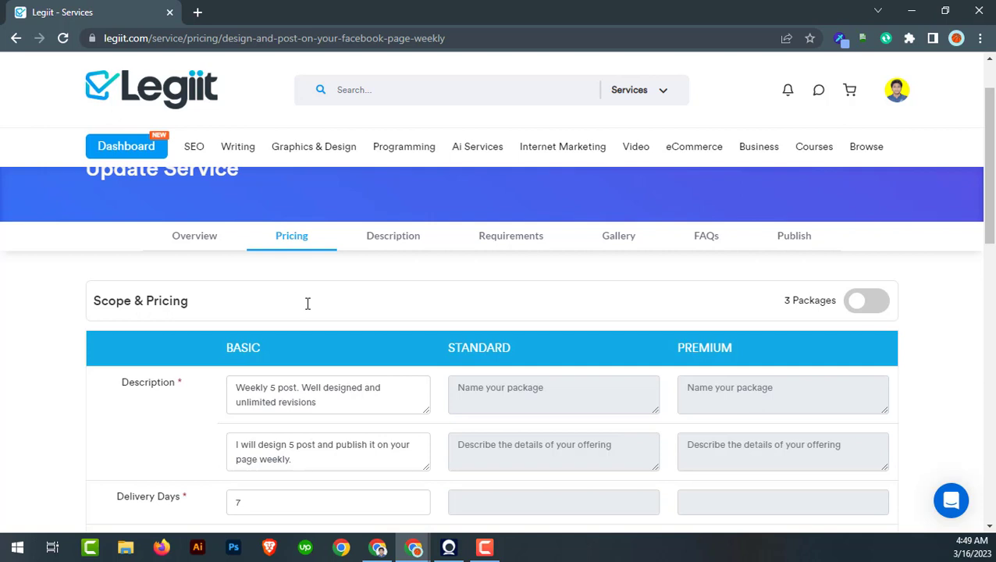
{"action": "scroll", "coordinate": [308, 304], "scroll_direction": "down", "scroll_amount": 2}
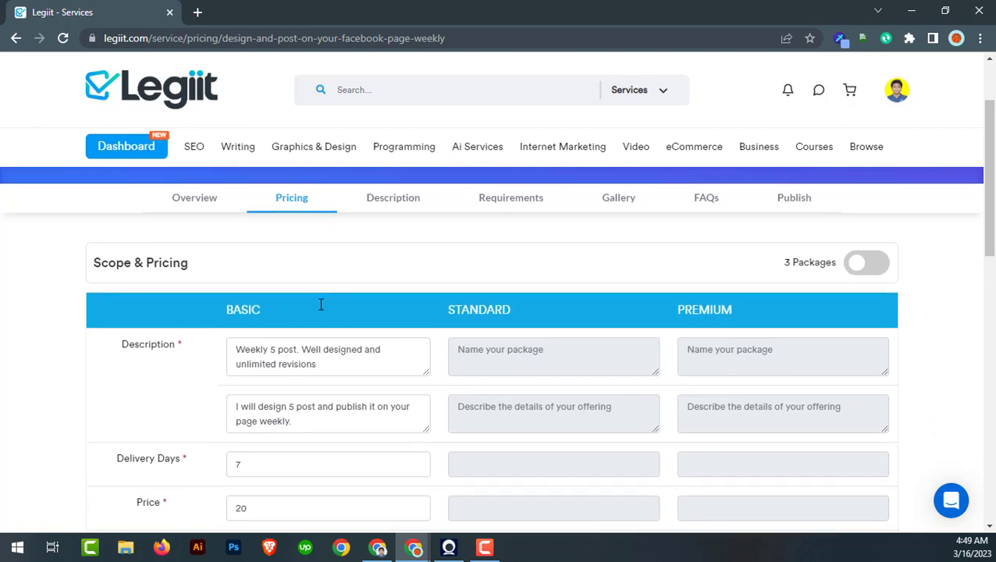
Examine the Basic package's name text and the corresponding Standard package field
{"action": "left_click", "coordinate": [368, 257]}
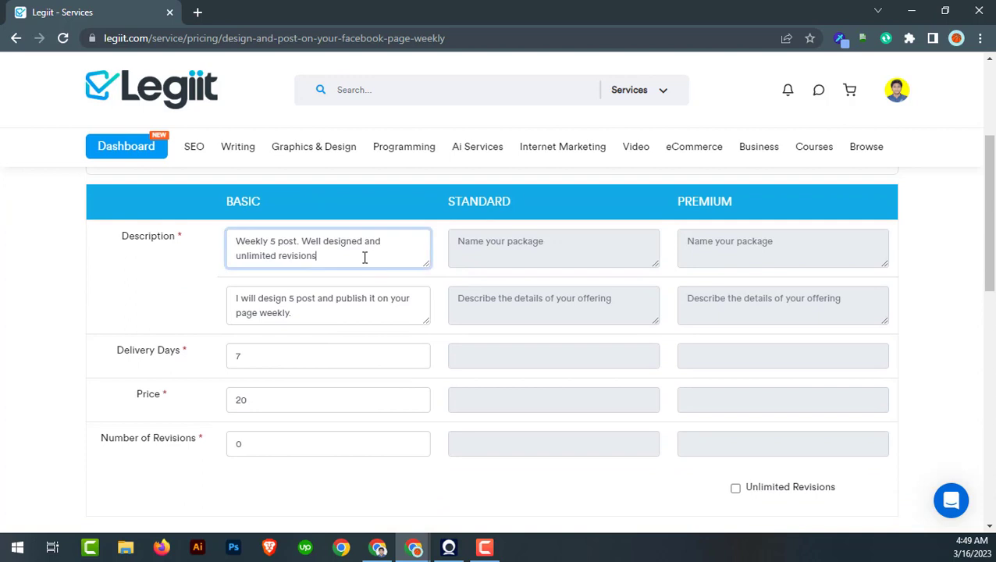
{"action": "scroll", "coordinate": [461, 258], "scroll_direction": "up", "scroll_amount": 2}
{"action": "scroll", "coordinate": [461, 258], "scroll_direction": "down", "scroll_amount": 1}
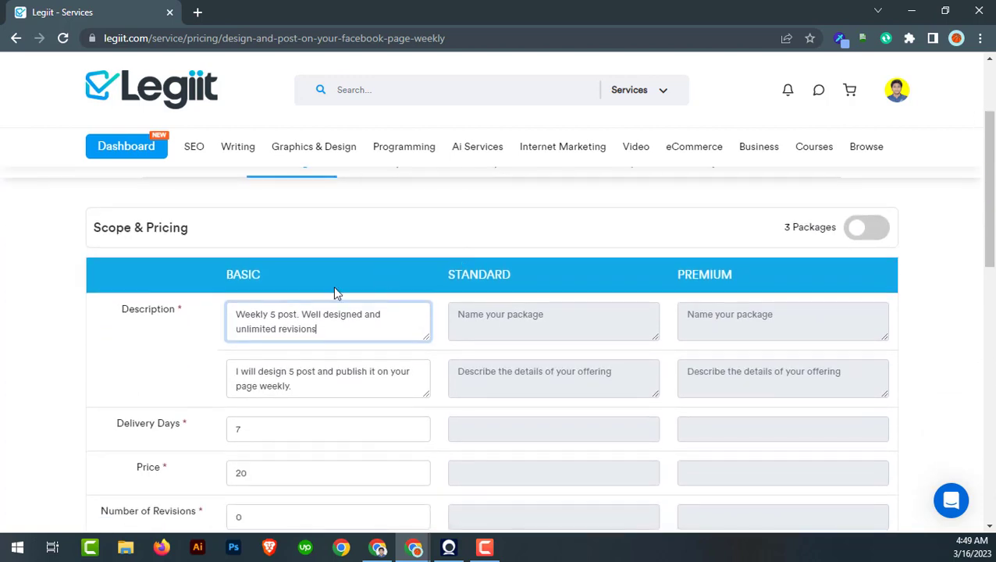
{"action": "left_click", "coordinate": [334, 324], "text": "shift"}
{"action": "left_click_drag", "start_coordinate": [334, 331], "coordinate": [213, 320]}
{"action": "left_click", "coordinate": [584, 321]}
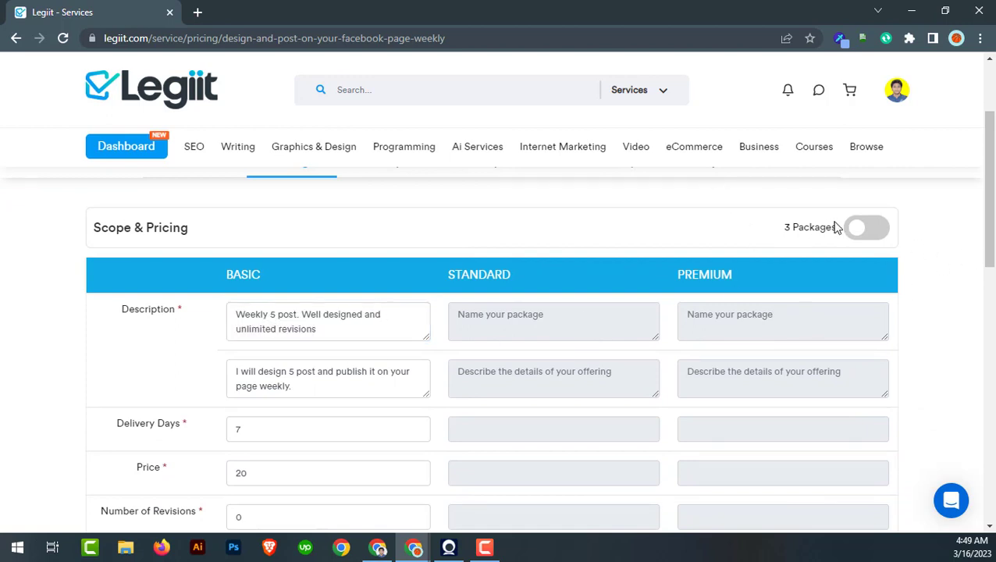
Turn on the 3 Packages option for the service and look over the Standard and Premium fields
{"action": "left_click", "coordinate": [869, 231]}
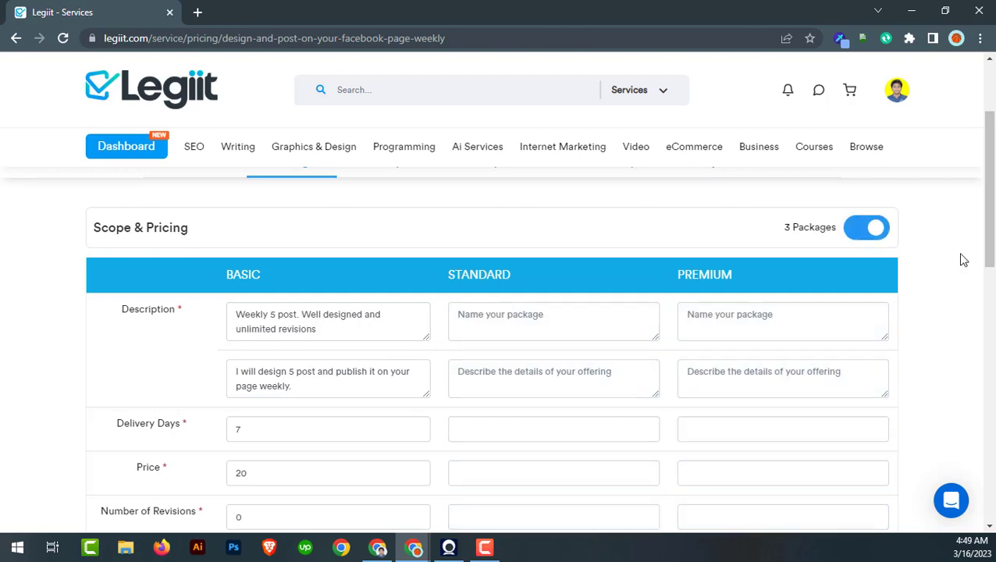
{"action": "scroll", "coordinate": [600, 357], "scroll_direction": "down", "scroll_amount": 5}
{"action": "scroll", "coordinate": [561, 327], "scroll_direction": "up", "scroll_amount": 4}
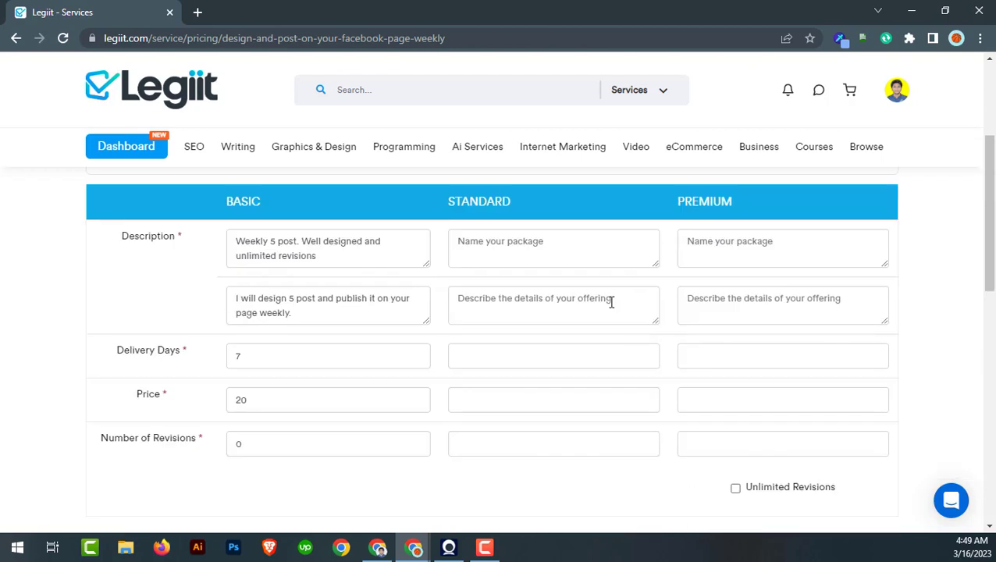
Review the package name fields of the Basic, Standard and Premium packages in the Description row
{"action": "left_click", "coordinate": [345, 254]}
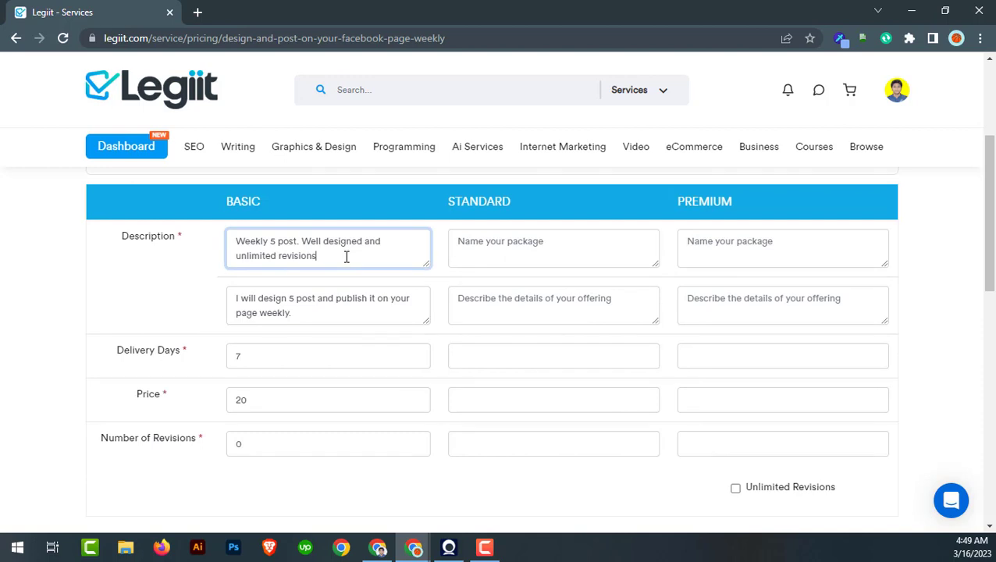
{"action": "scroll", "coordinate": [330, 384], "scroll_direction": "up", "scroll_amount": 2}
{"action": "left_click_drag", "start_coordinate": [331, 402], "coordinate": [229, 399]}
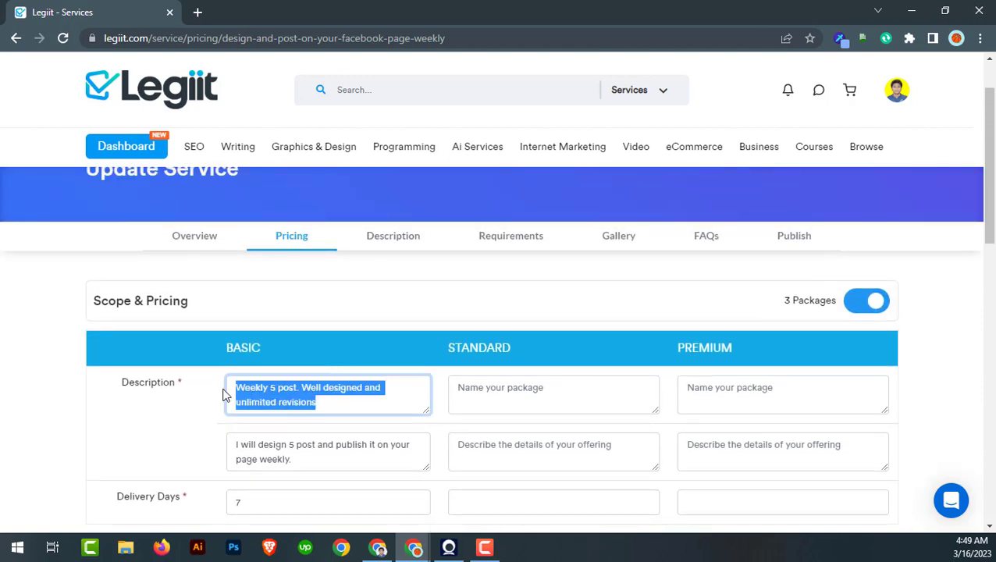
{"action": "left_click", "coordinate": [328, 403]}
{"action": "left_click_drag", "start_coordinate": [319, 402], "coordinate": [234, 387]}
{"action": "left_click", "coordinate": [334, 404]}
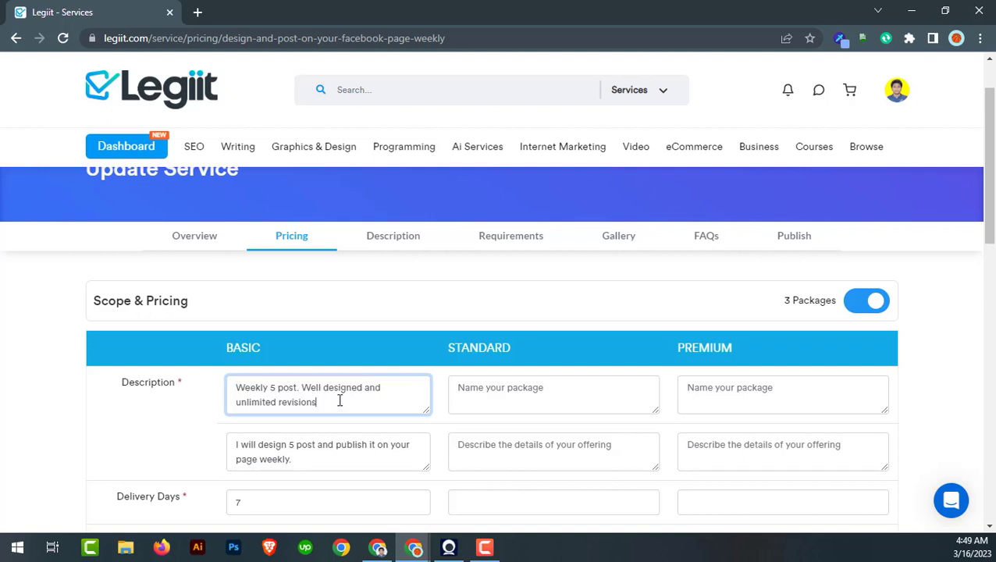
{"action": "left_click", "coordinate": [537, 382]}
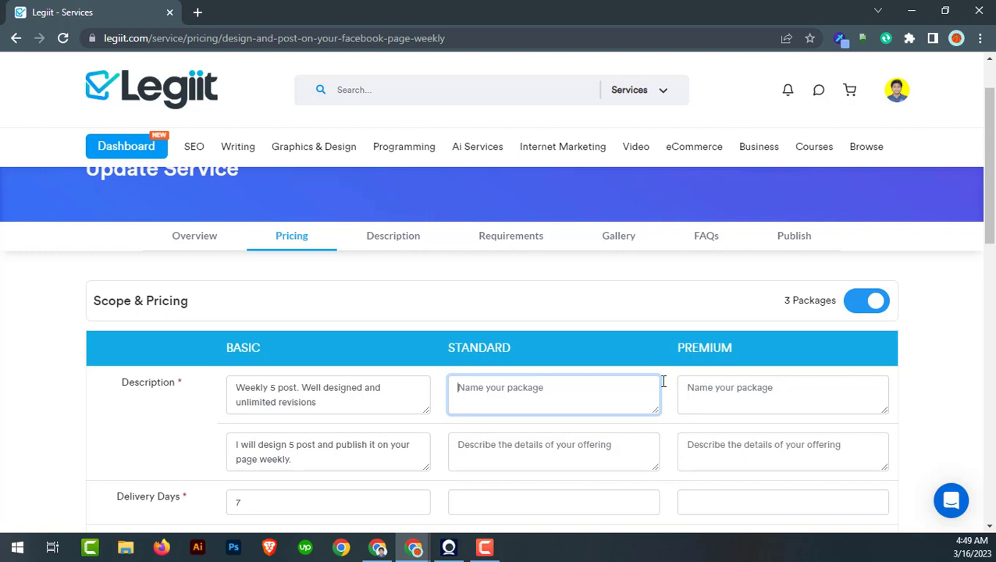
{"action": "left_click", "coordinate": [763, 395]}
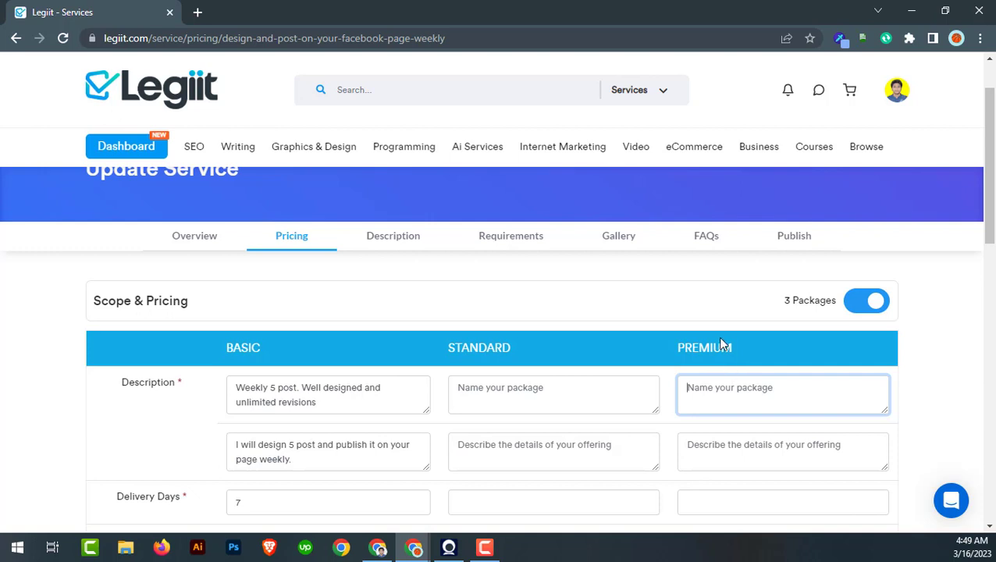
Compare the Basic package's heading and name text with the Standard and Premium name fields
{"action": "scroll", "coordinate": [724, 344], "scroll_direction": "down", "scroll_amount": 2}
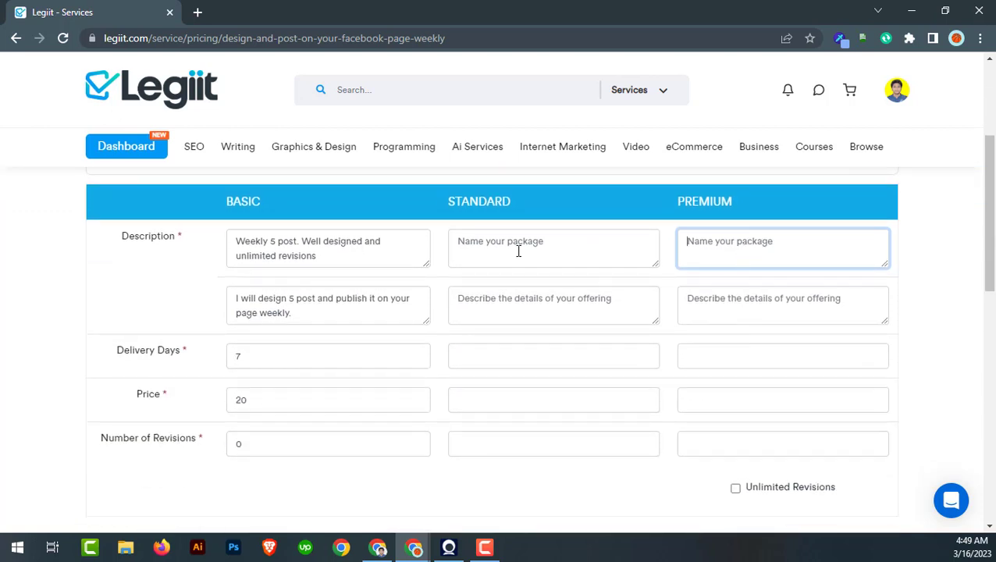
{"action": "left_click", "coordinate": [543, 242]}
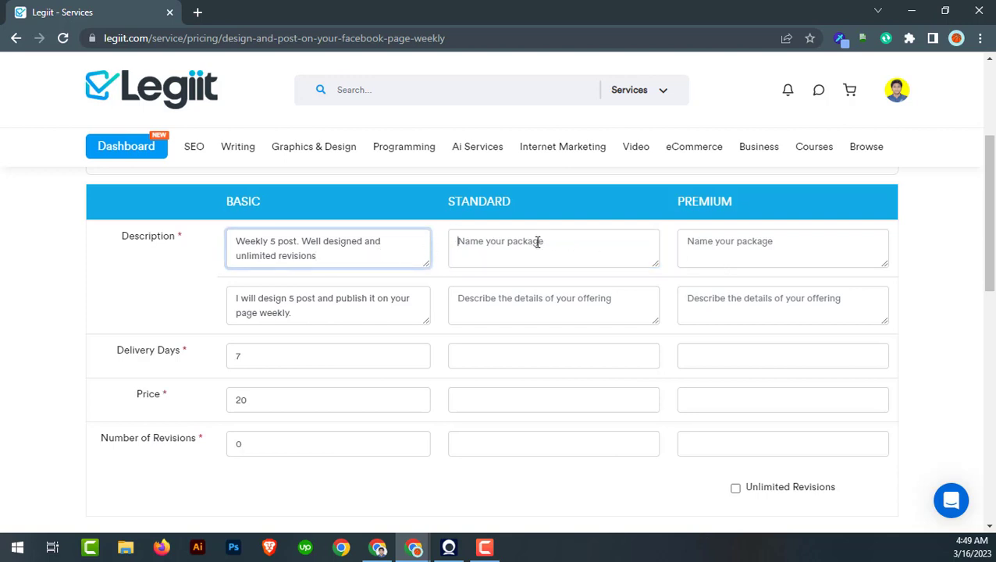
{"action": "left_click_drag", "start_coordinate": [263, 207], "coordinate": [224, 216]}
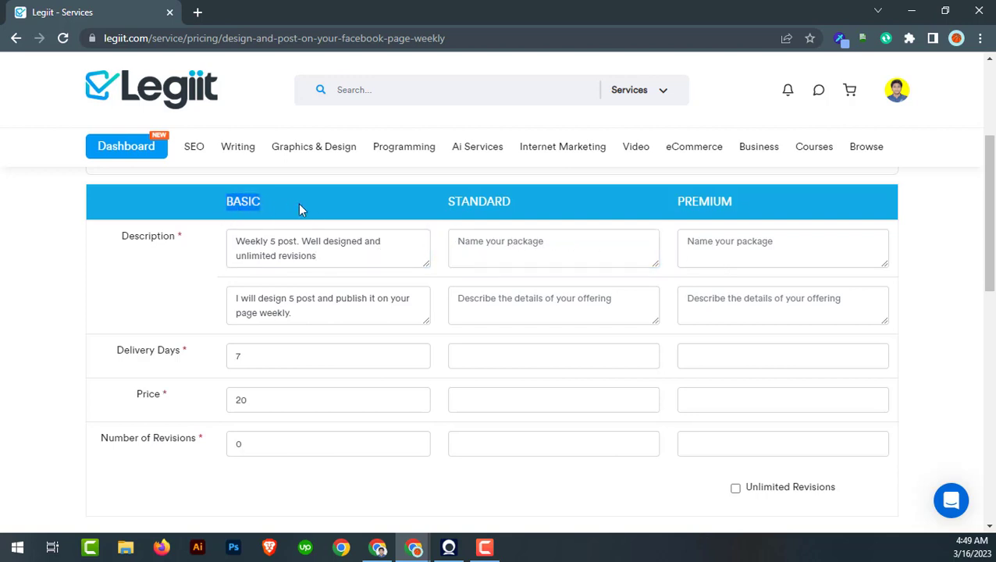
{"action": "left_click", "coordinate": [748, 248]}
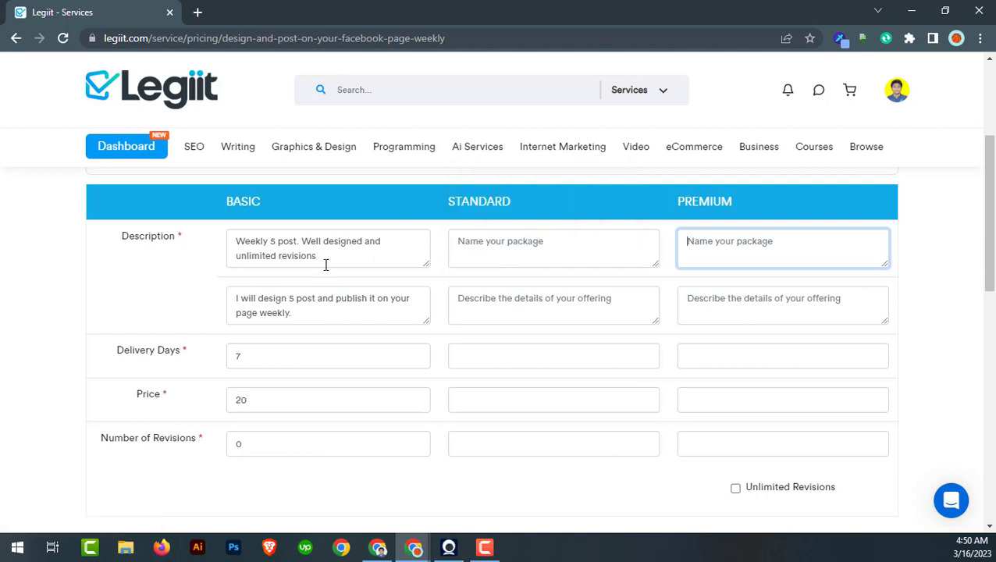
Review the Delivery Days fields of the Basic, Standard and Premium packages
{"action": "scroll", "coordinate": [343, 302], "scroll_direction": "down", "scroll_amount": 1}
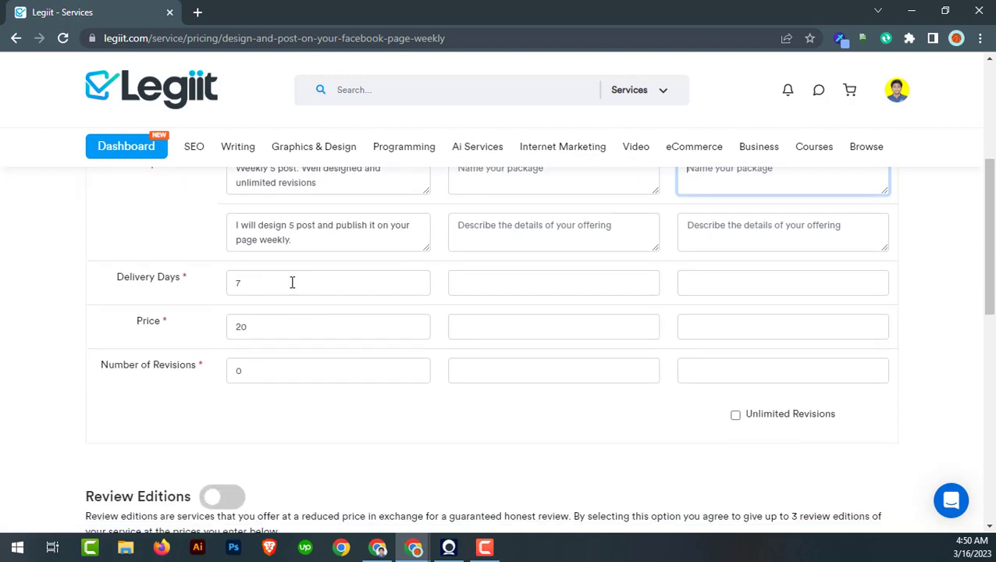
{"action": "left_click", "coordinate": [290, 282]}
{"action": "scroll", "coordinate": [288, 282], "scroll_direction": "up", "scroll_amount": 2}
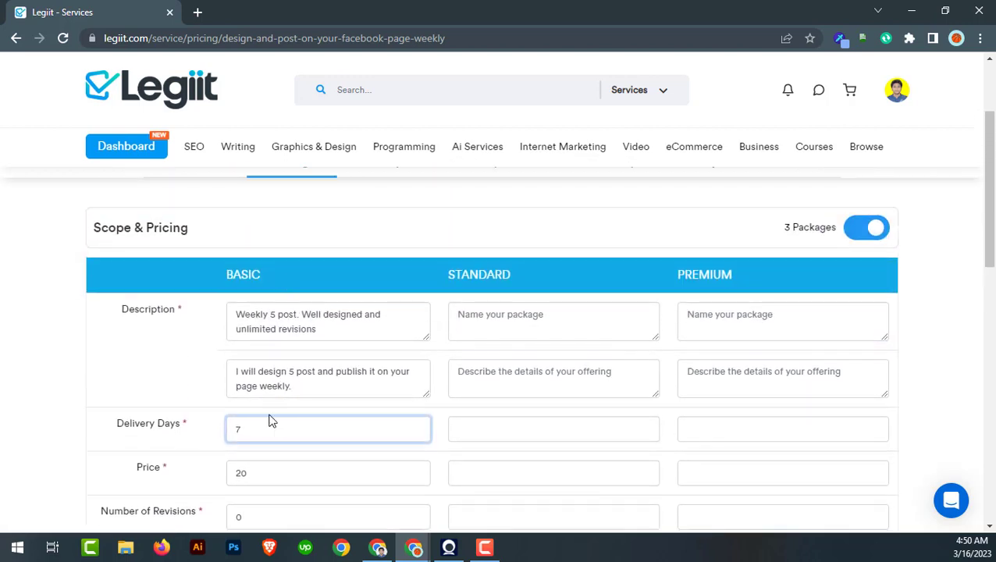
{"action": "left_click_drag", "start_coordinate": [258, 438], "coordinate": [188, 435]}
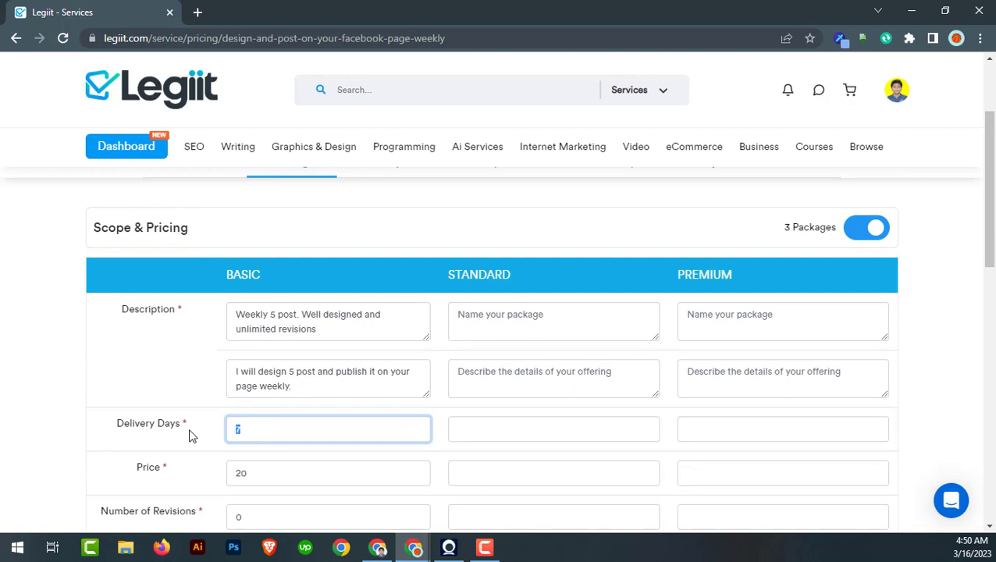
{"action": "left_click", "coordinate": [484, 432]}
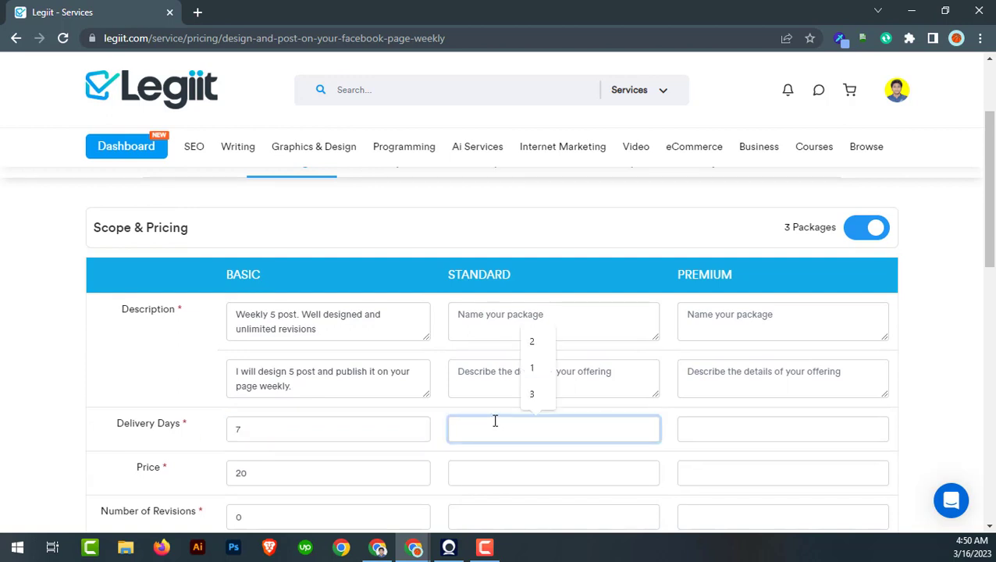
{"action": "left_click", "coordinate": [753, 436]}
Review the Price fields of the Basic, Standard and Premium packages
{"action": "scroll", "coordinate": [727, 423], "scroll_direction": "down", "scroll_amount": 2}
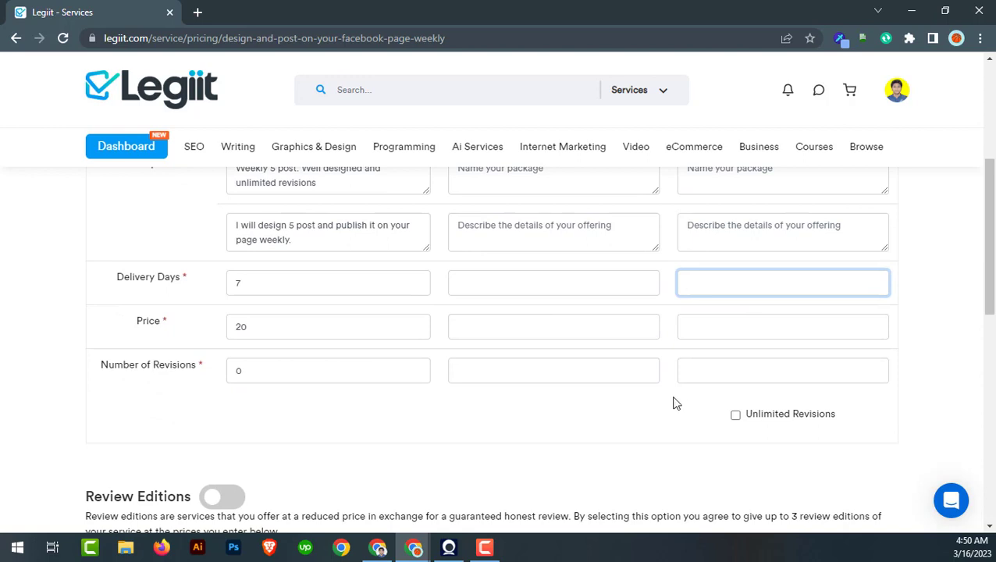
{"action": "left_click", "coordinate": [300, 322]}
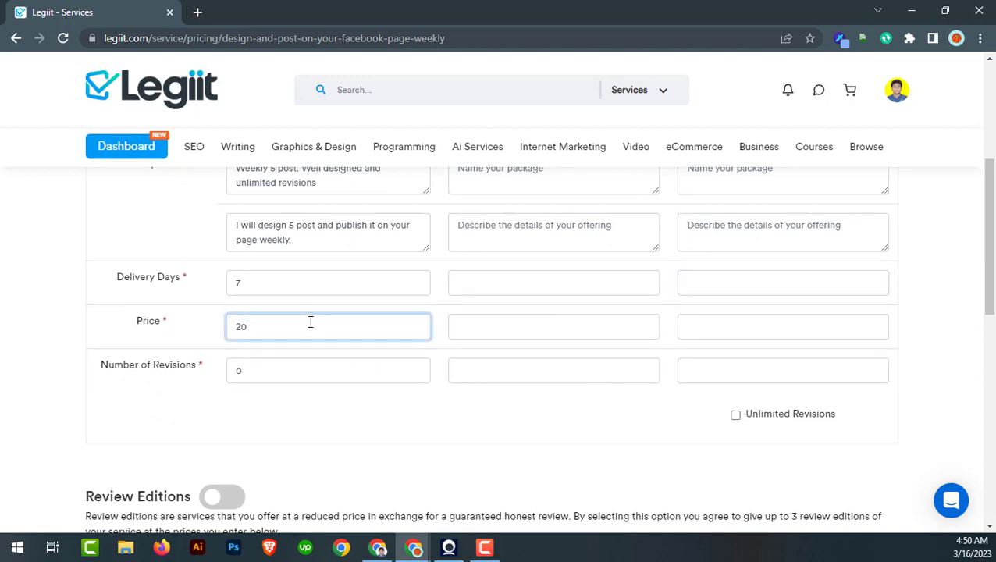
{"action": "left_click_drag", "start_coordinate": [311, 322], "coordinate": [168, 328]}
{"action": "left_click", "coordinate": [363, 332]}
{"action": "left_click", "coordinate": [458, 322]}
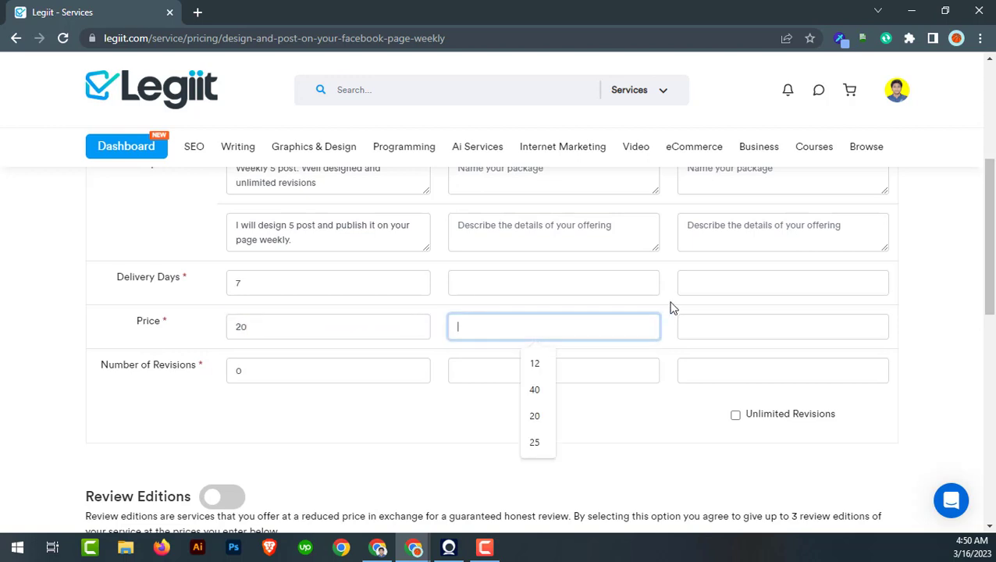
{"action": "left_click", "coordinate": [715, 322]}
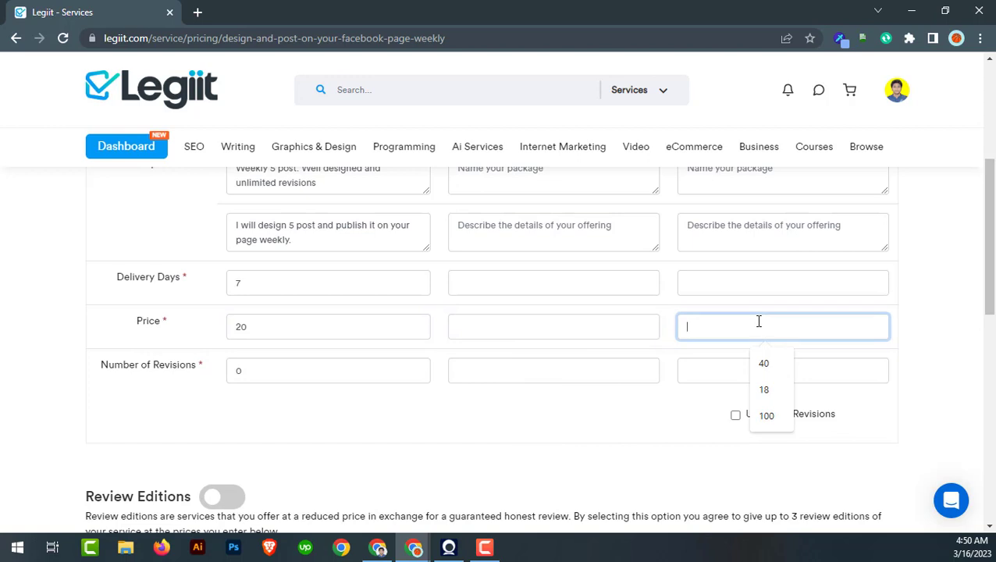
Review the Number of Revisions fields of the Basic, Standard and Premium packages
{"action": "left_click", "coordinate": [316, 376]}
{"action": "double_click", "coordinate": [240, 372]}
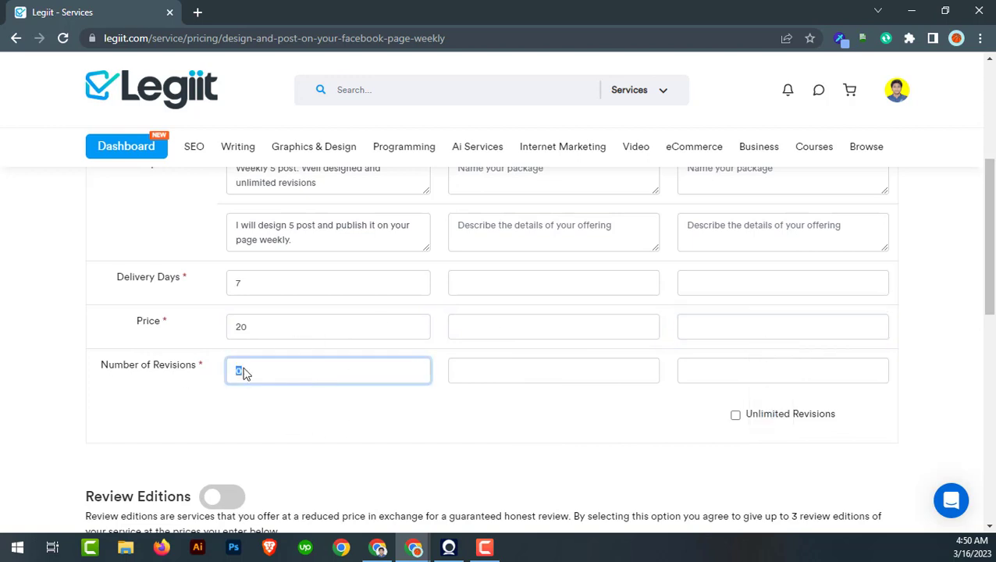
{"action": "left_click", "coordinate": [316, 369]}
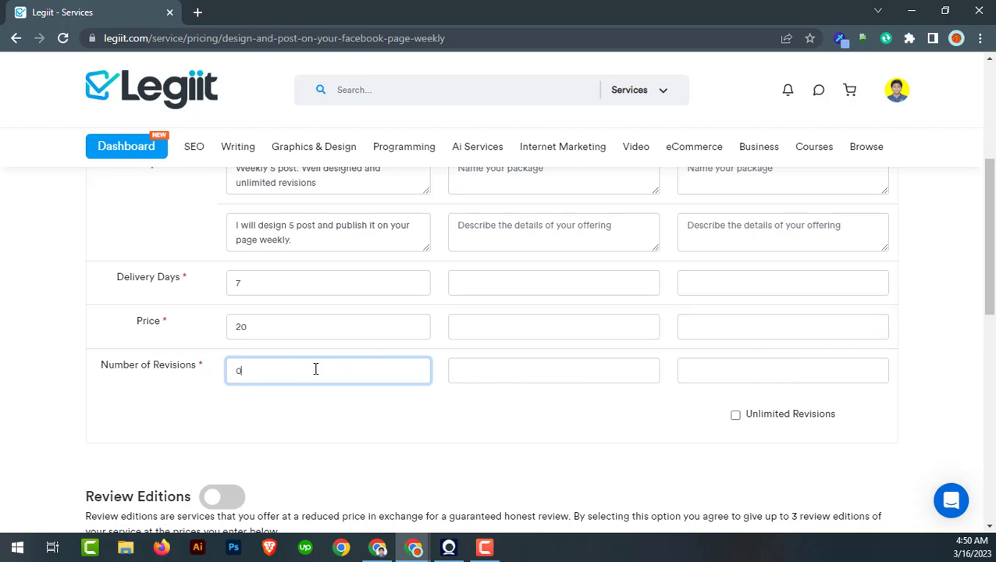
{"action": "left_click", "coordinate": [534, 374]}
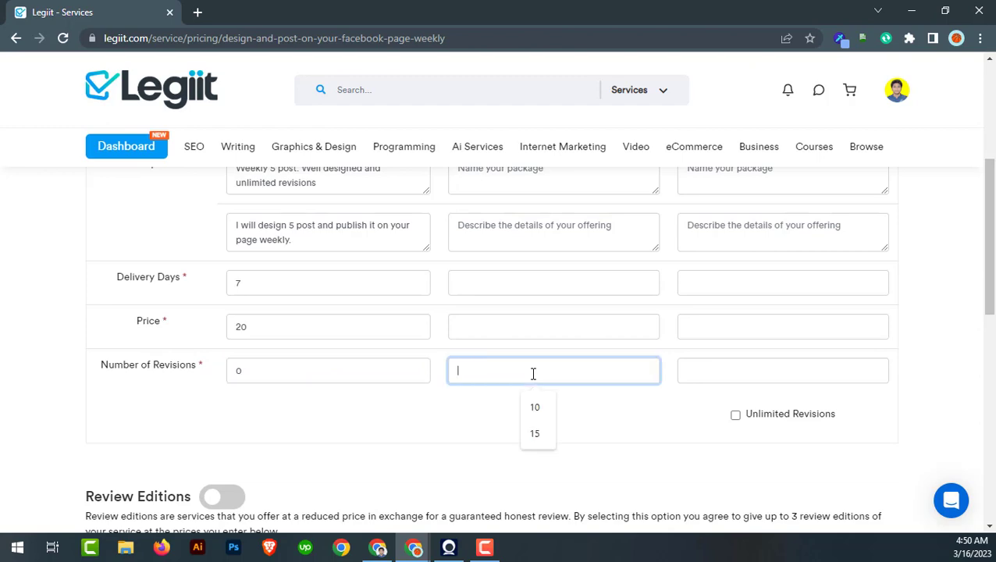
{"action": "left_click", "coordinate": [734, 373]}
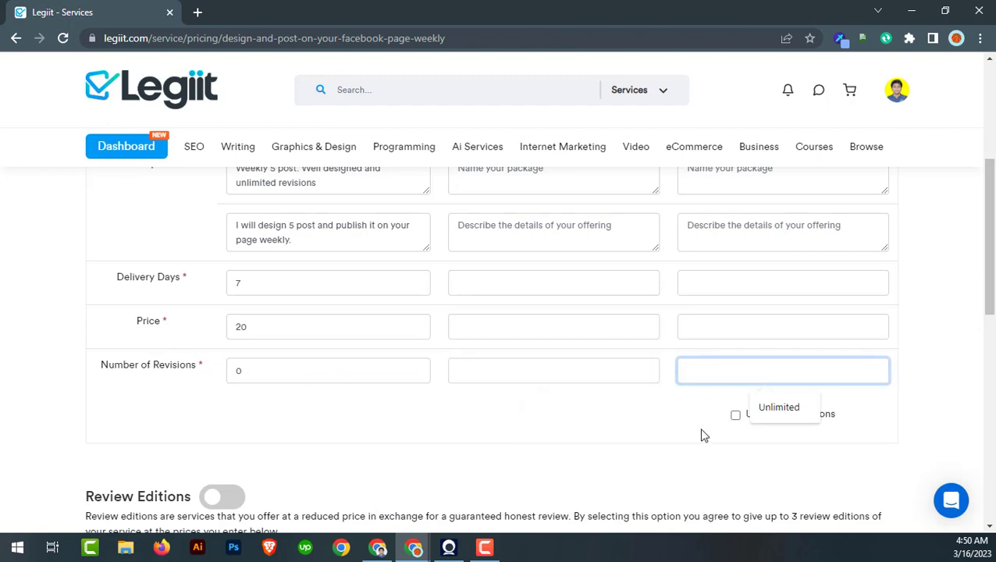
Examine the Unlimited Revisions option, the Review Editions explanation and the Add Extras table below the package pricing
{"action": "scroll", "coordinate": [640, 432], "scroll_direction": "down", "scroll_amount": 5}
{"action": "scroll", "coordinate": [593, 407], "scroll_direction": "up", "scroll_amount": 4}
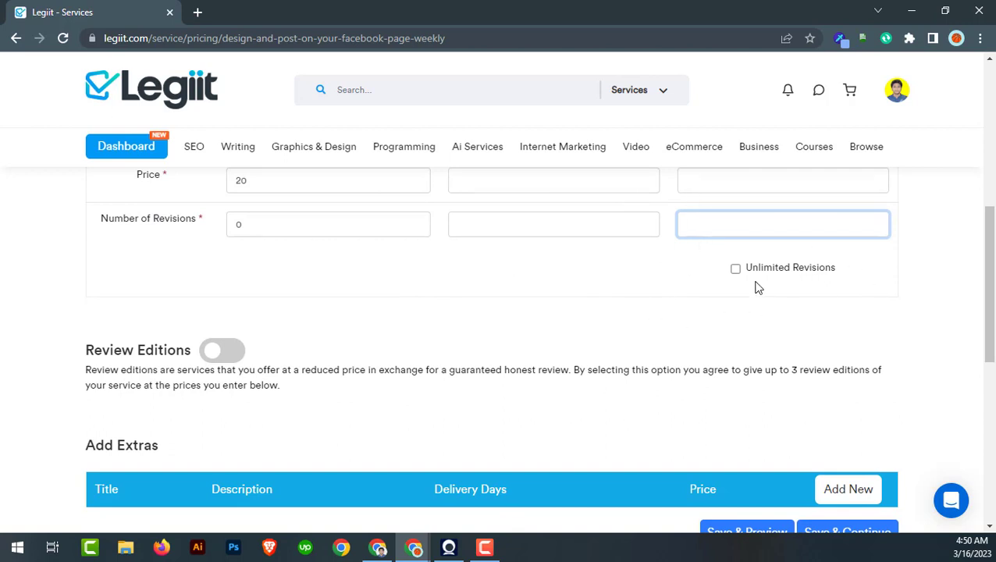
{"action": "scroll", "coordinate": [322, 292], "scroll_direction": "down", "scroll_amount": 2}
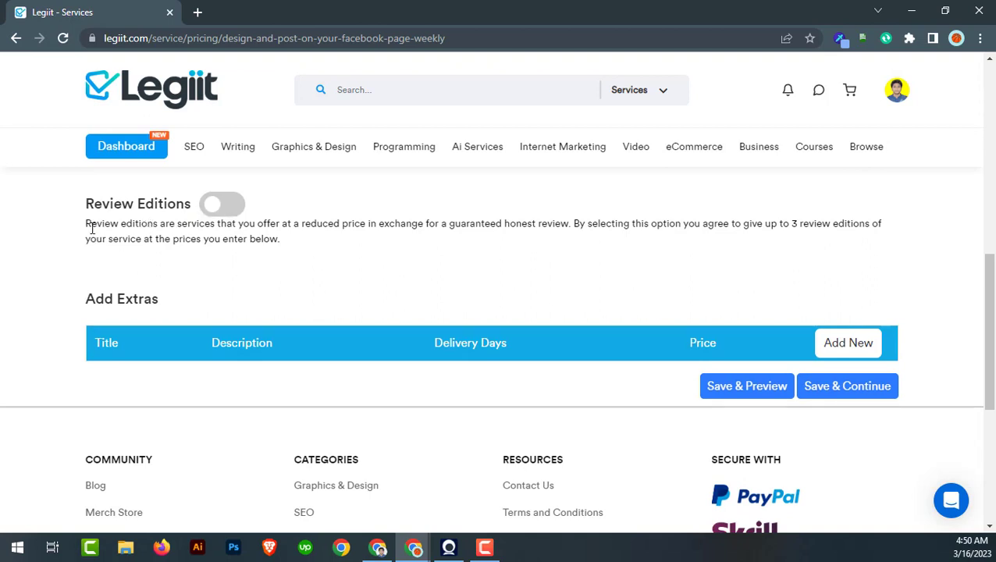
{"action": "left_click_drag", "start_coordinate": [91, 228], "coordinate": [358, 262]}
{"action": "left_click", "coordinate": [173, 236]}
{"action": "left_click", "coordinate": [355, 260]}
{"action": "scroll", "coordinate": [234, 351], "scroll_direction": "up", "scroll_amount": 2}
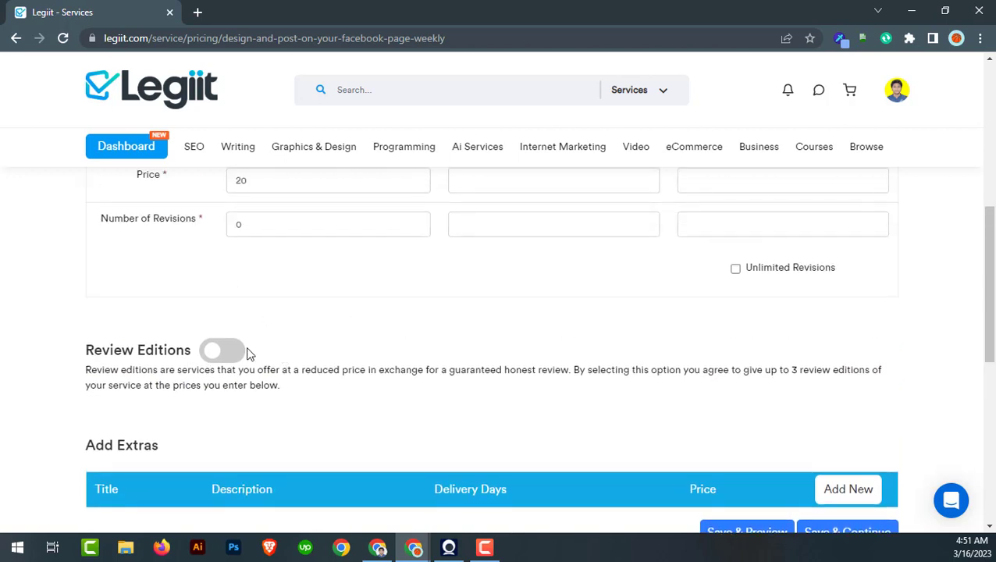
{"action": "scroll", "coordinate": [284, 360], "scroll_direction": "down", "scroll_amount": 1}
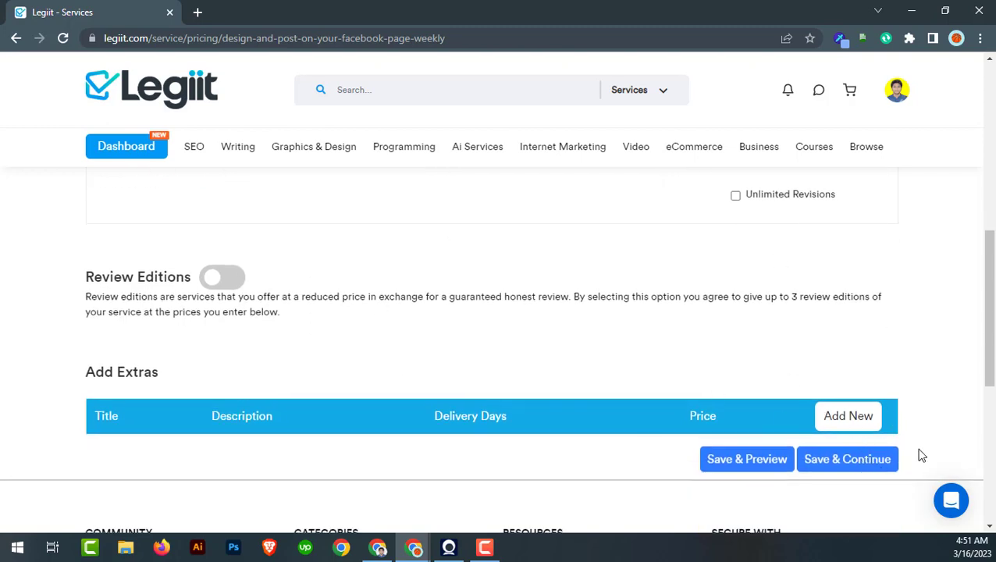
{"action": "scroll", "coordinate": [847, 451], "scroll_direction": "up", "scroll_amount": 4}
{"action": "scroll", "coordinate": [314, 421], "scroll_direction": "down", "scroll_amount": 3}
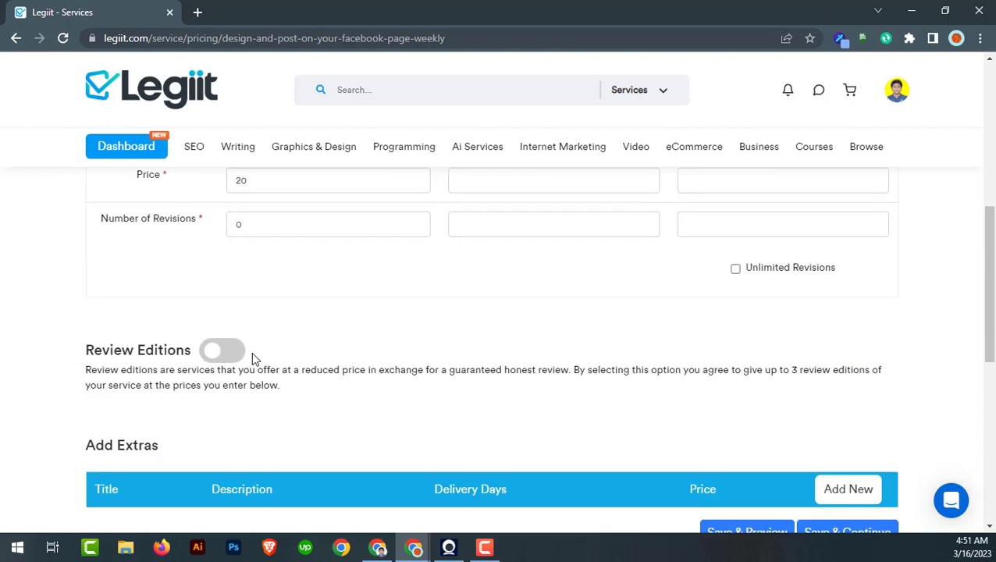
Open the service's Description section and go to the Youtube URL field
{"action": "scroll", "coordinate": [165, 231], "scroll_direction": "up", "scroll_amount": 6}
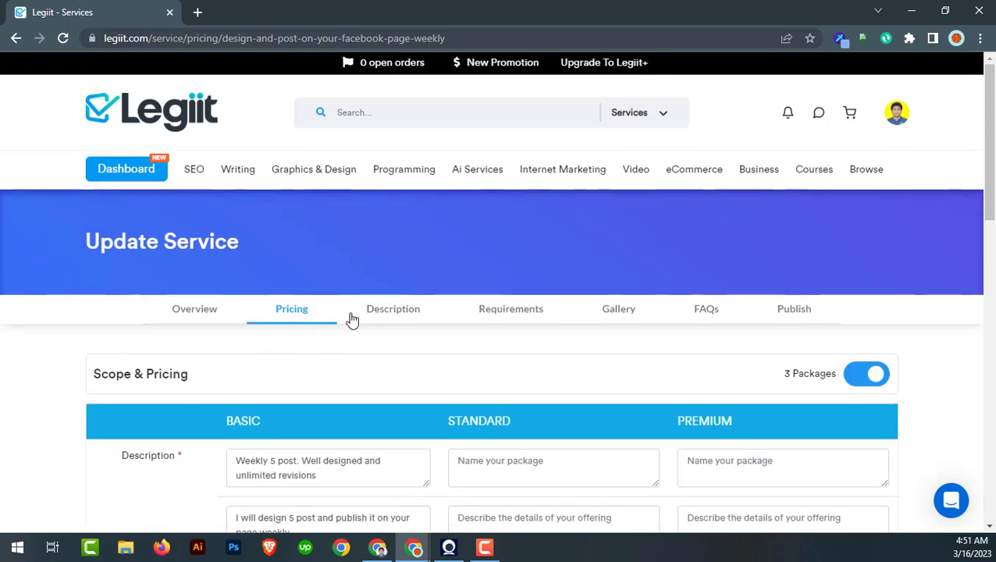
{"action": "left_click", "coordinate": [409, 319]}
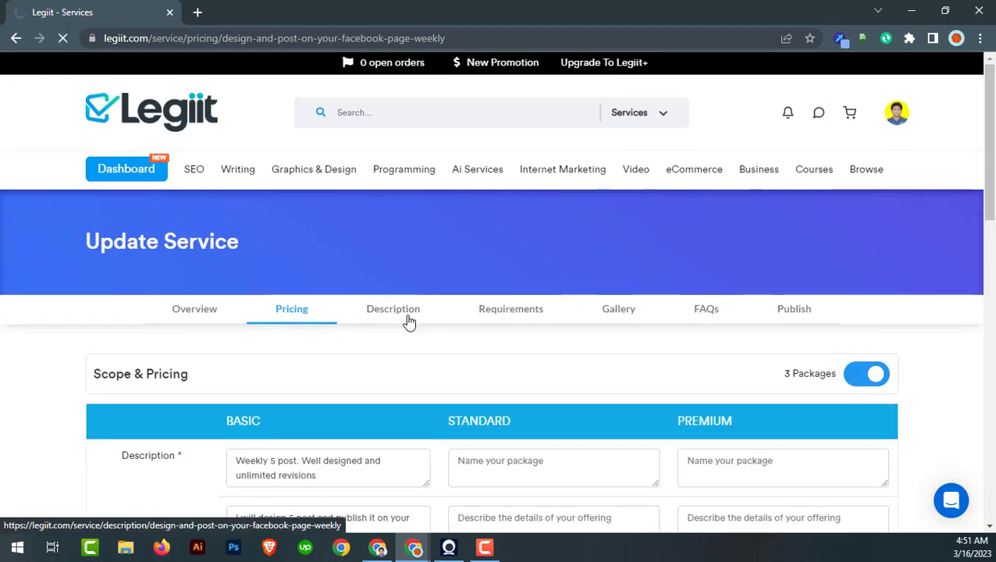
{"action": "scroll", "coordinate": [403, 260], "scroll_direction": "down", "scroll_amount": 2}
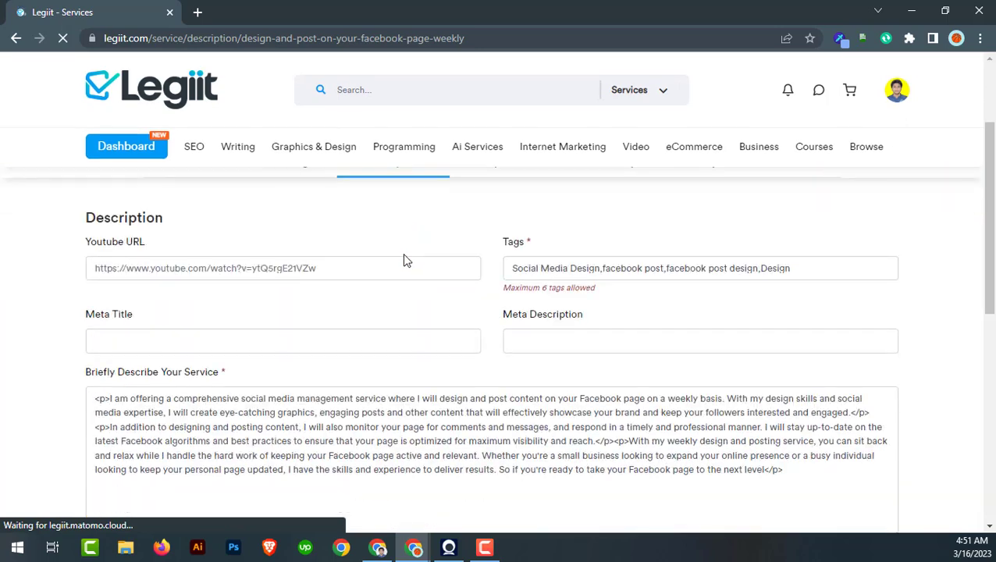
{"action": "left_click", "coordinate": [328, 261]}
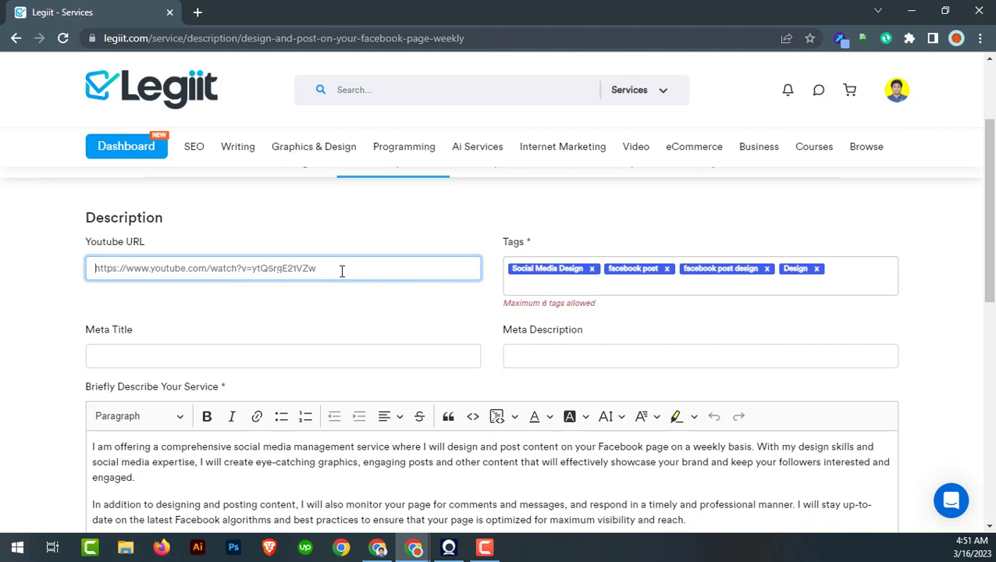
Check the tag limit and remove the Design tag from the service's tags
{"action": "left_click", "coordinate": [838, 270]}
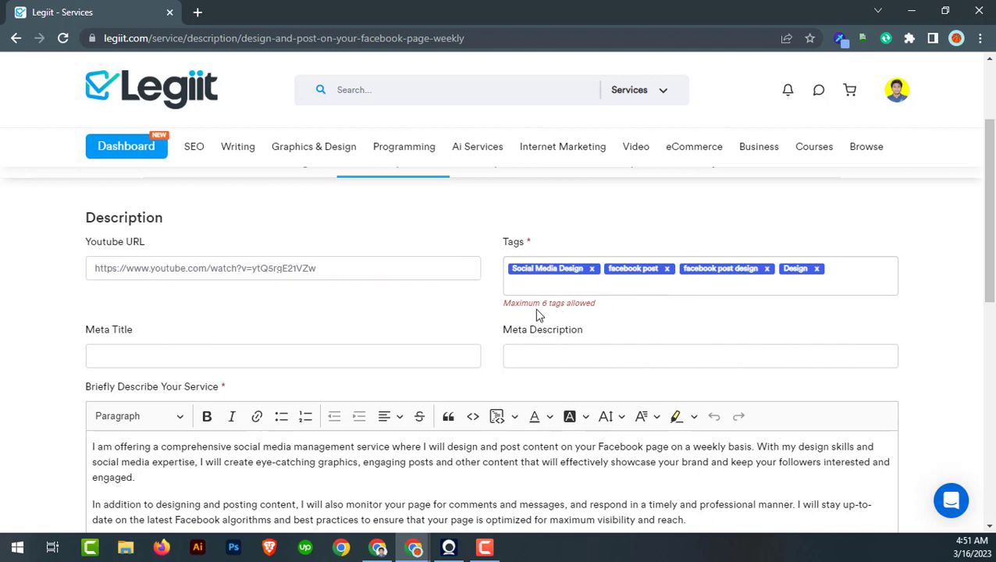
{"action": "left_click_drag", "start_coordinate": [535, 308], "coordinate": [627, 309]}
{"action": "left_click", "coordinate": [624, 310]}
{"action": "key", "text": "BackSpace"}
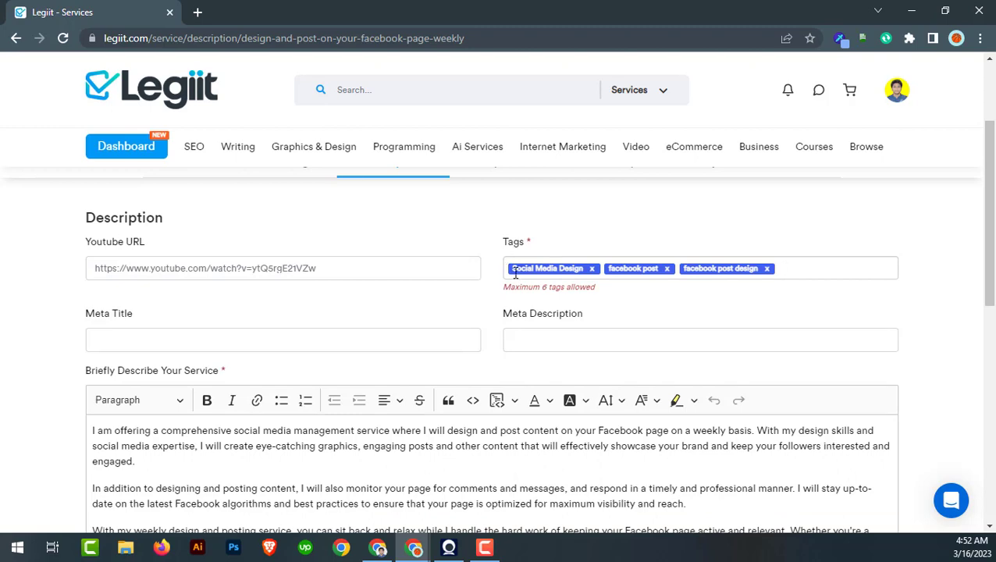
Look over the service's description text and the Tags field in the Description section
{"action": "scroll", "coordinate": [441, 332], "scroll_direction": "down", "scroll_amount": 2}
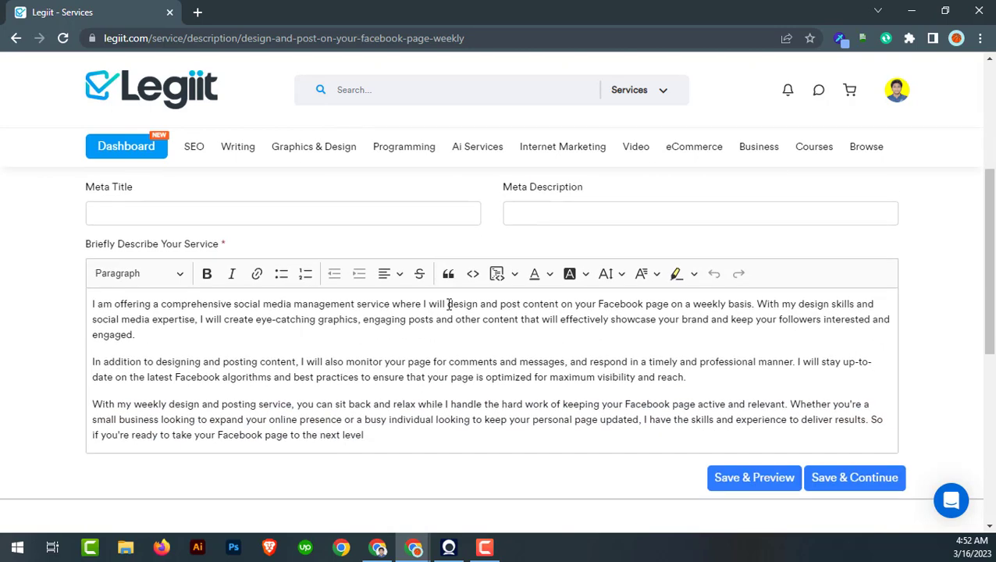
{"action": "scroll", "coordinate": [632, 244], "scroll_direction": "up", "scroll_amount": 1}
{"action": "scroll", "coordinate": [818, 349], "scroll_direction": "up", "scroll_amount": 2}
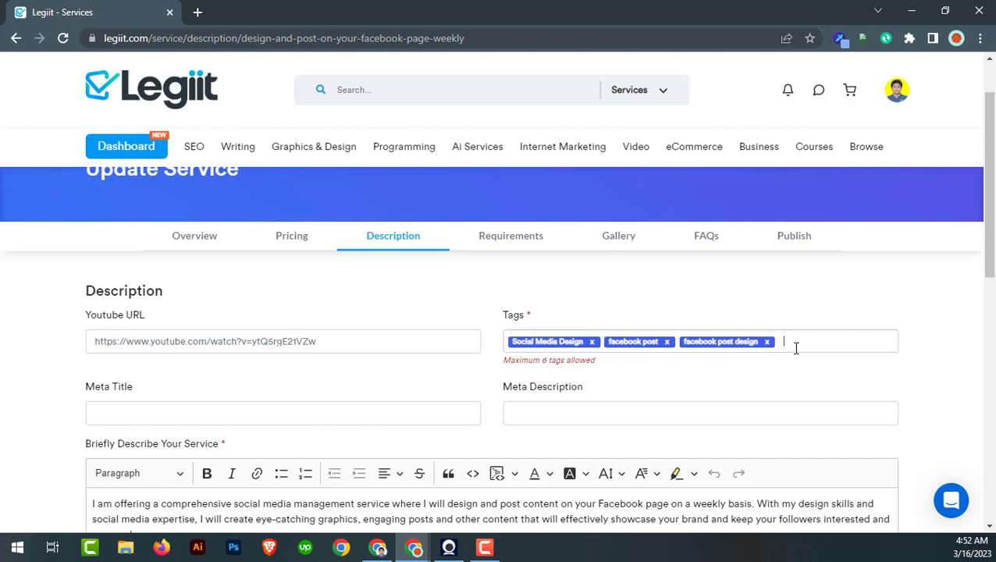
{"action": "scroll", "coordinate": [789, 339], "scroll_direction": "down", "scroll_amount": 1}
{"action": "scroll", "coordinate": [782, 334], "scroll_direction": "down", "scroll_amount": 2}
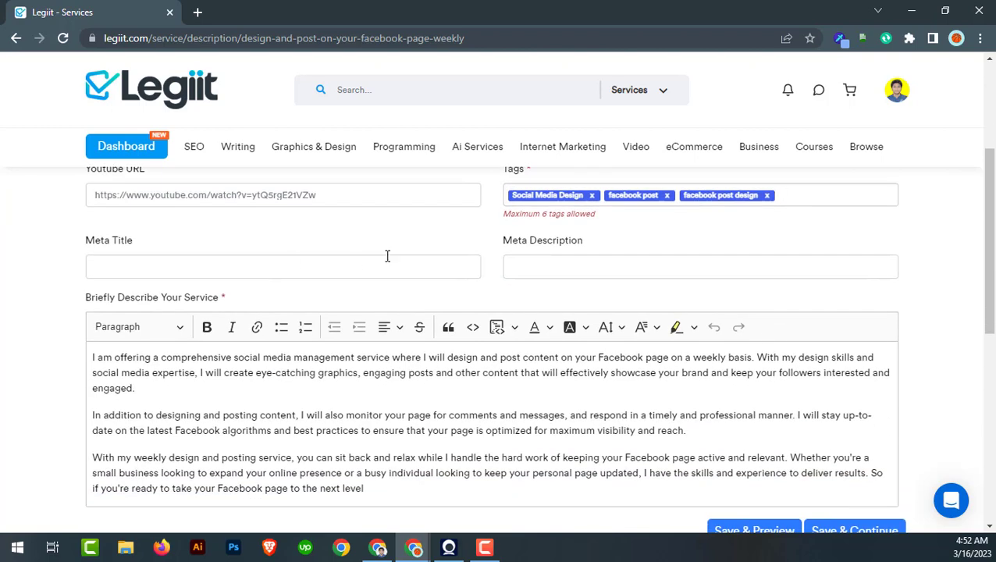
{"action": "scroll", "coordinate": [388, 256], "scroll_direction": "down", "scroll_amount": 1}
Check the Meta Title and Meta Description fields of the service, leaving both empty
{"action": "scroll", "coordinate": [229, 261], "scroll_direction": "up", "scroll_amount": 2}
{"action": "left_click", "coordinate": [98, 340]}
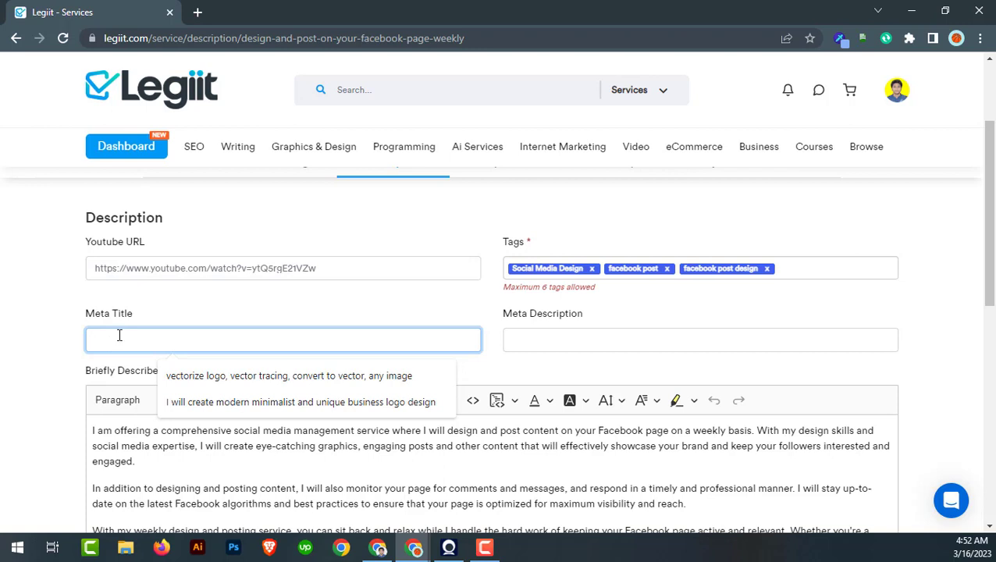
{"action": "left_click", "coordinate": [545, 336]}
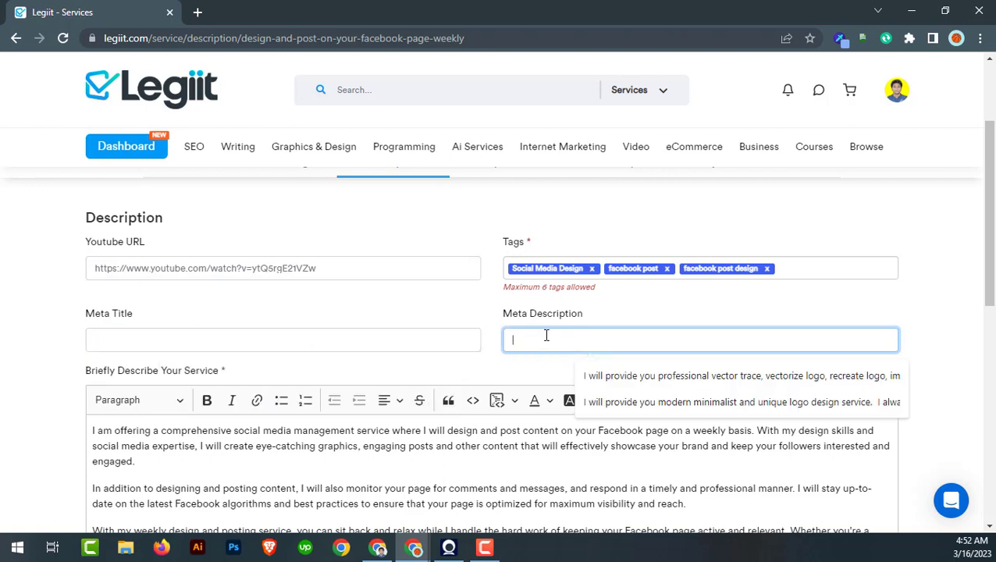
{"action": "left_click", "coordinate": [286, 317]}
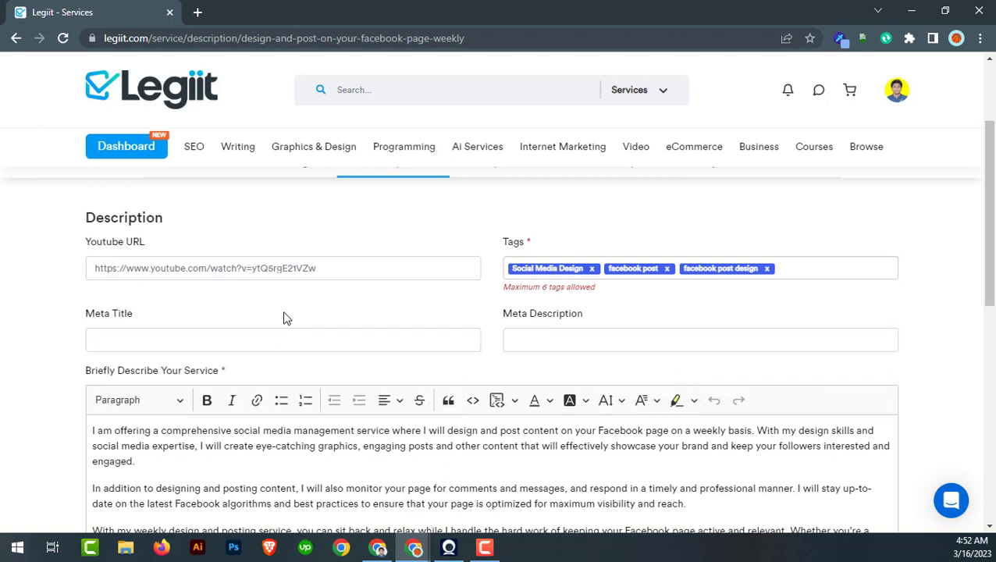
{"action": "left_click", "coordinate": [245, 343]}
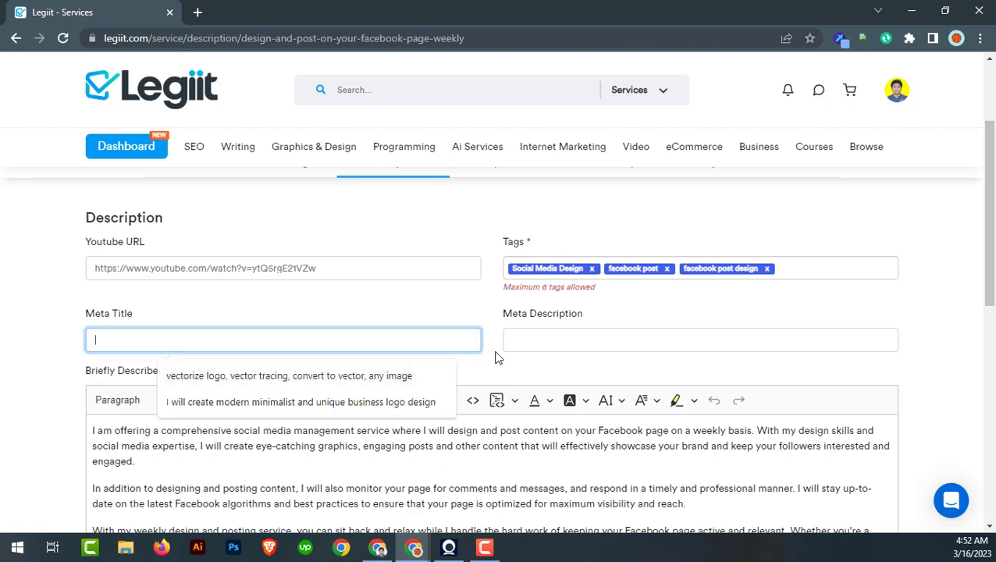
{"action": "left_click", "coordinate": [508, 344]}
{"action": "left_click", "coordinate": [423, 248]}
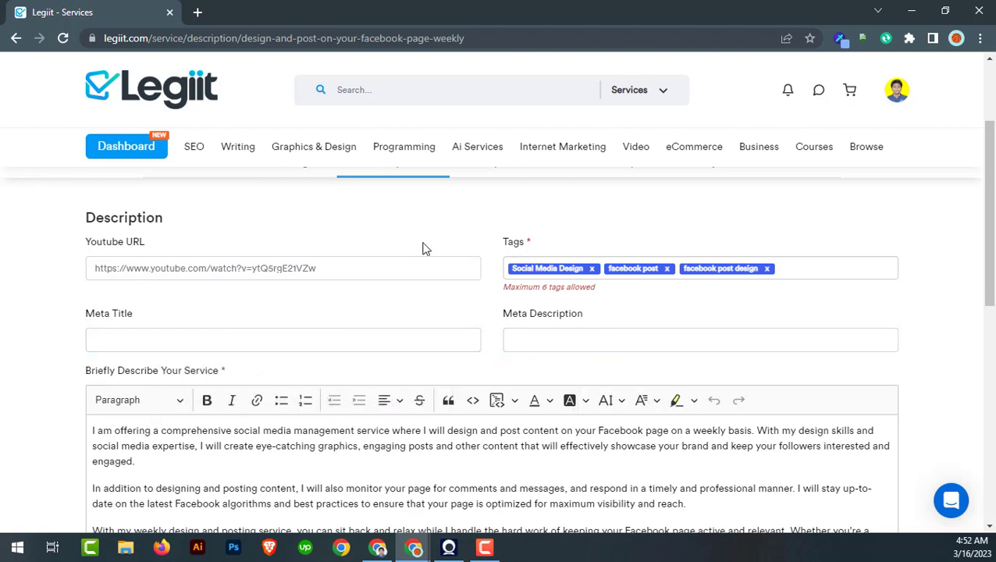
Check the Meta Title and Meta Description fields, and place the cursor at the end of the service description text
{"action": "left_click", "coordinate": [303, 348]}
{"action": "left_click", "coordinate": [679, 336]}
{"action": "scroll", "coordinate": [351, 328], "scroll_direction": "down", "scroll_amount": 1}
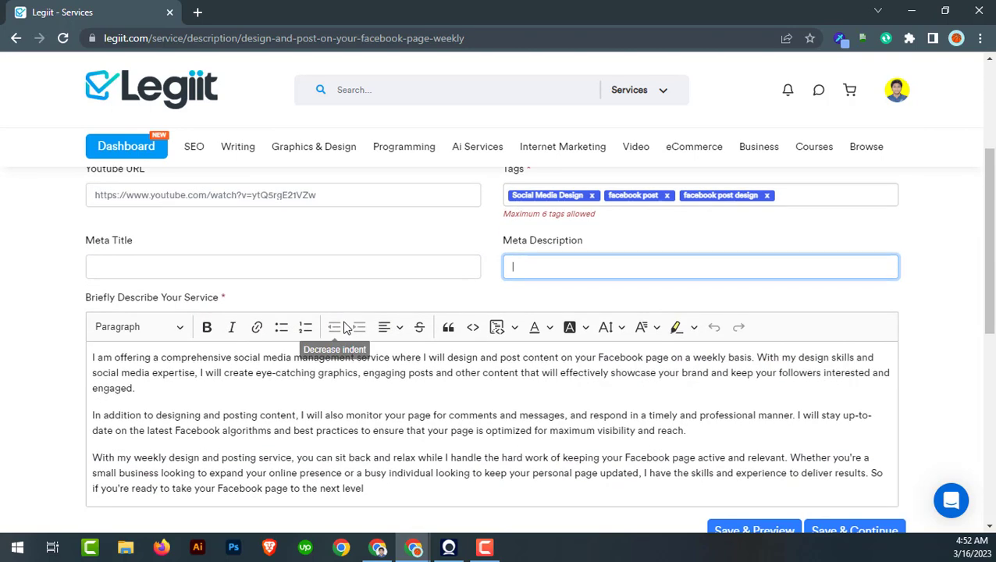
{"action": "scroll", "coordinate": [156, 367], "scroll_direction": "down", "scroll_amount": 1}
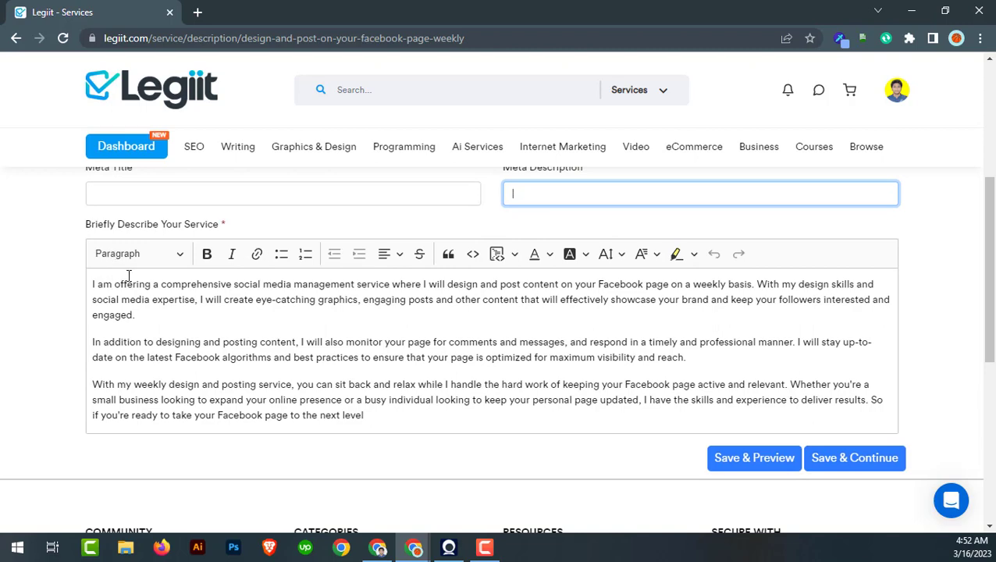
{"action": "scroll", "coordinate": [344, 362], "scroll_direction": "up", "scroll_amount": 1}
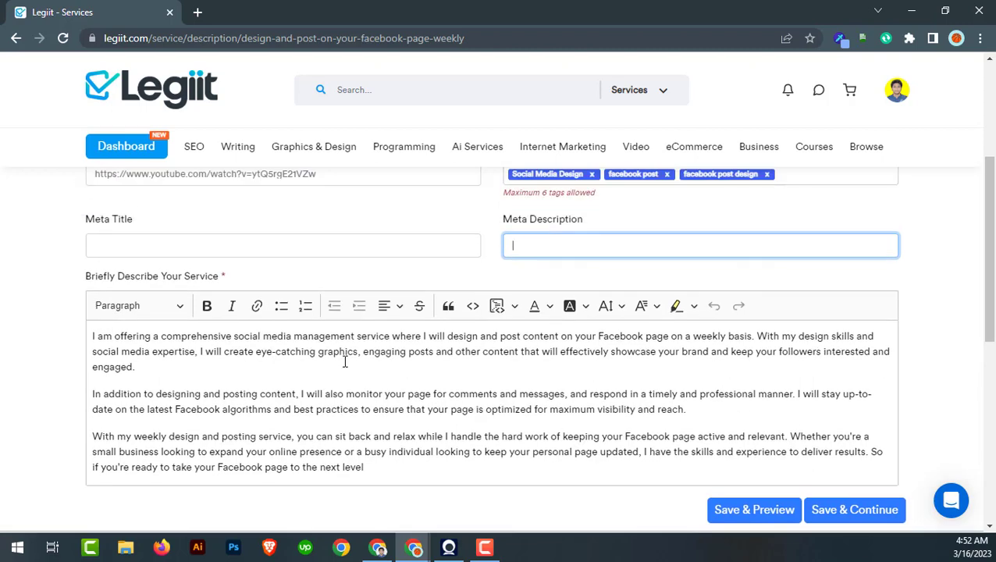
{"action": "scroll", "coordinate": [347, 358], "scroll_direction": "up", "scroll_amount": 1}
{"action": "scroll", "coordinate": [368, 343], "scroll_direction": "down", "scroll_amount": 3}
{"action": "left_click", "coordinate": [374, 343]}
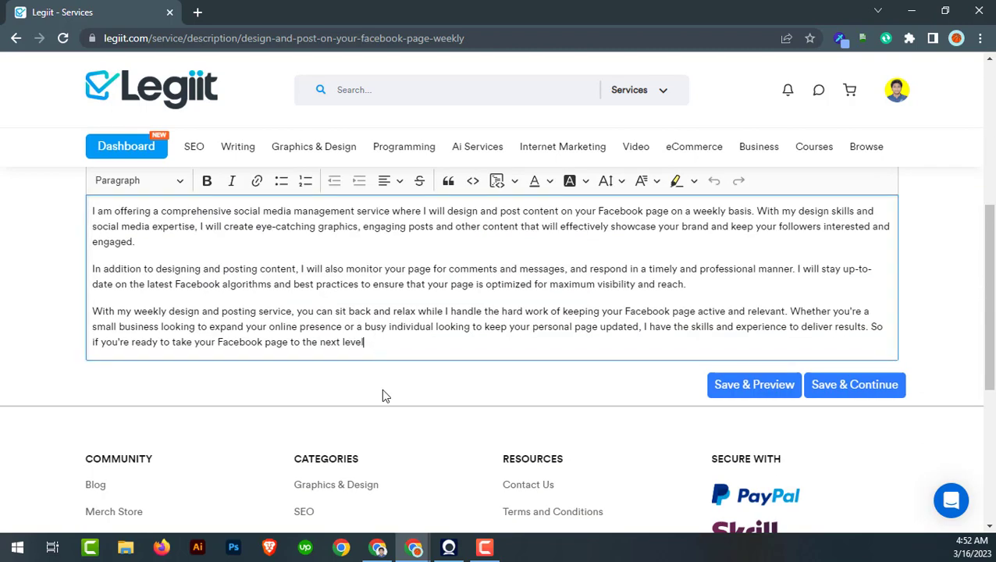
{"action": "scroll", "coordinate": [348, 368], "scroll_direction": "up", "scroll_amount": 1}
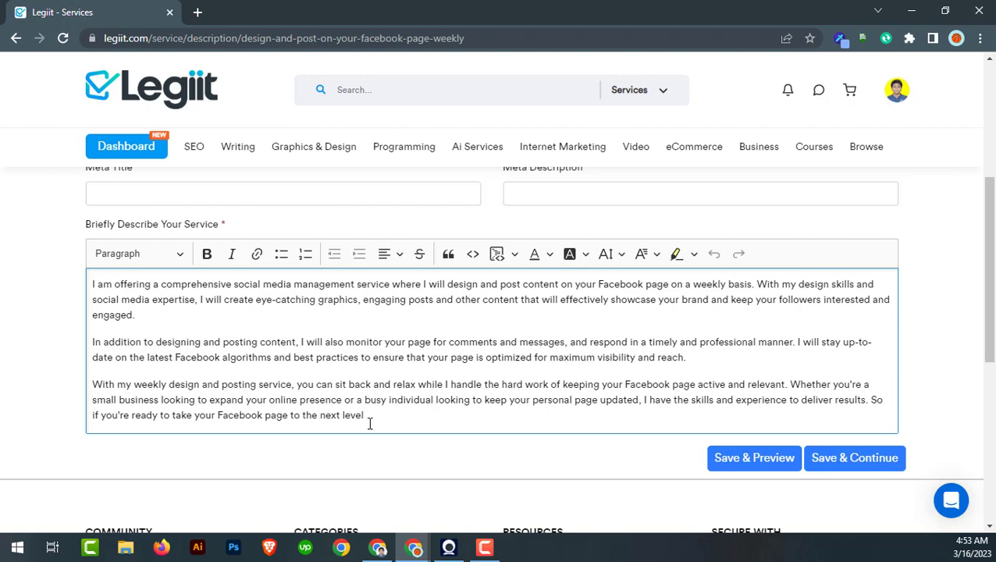
Review the service description from its opening sentence to its closing line about taking the Facebook page to the next level
{"action": "left_click_drag", "start_coordinate": [103, 286], "coordinate": [367, 286]}
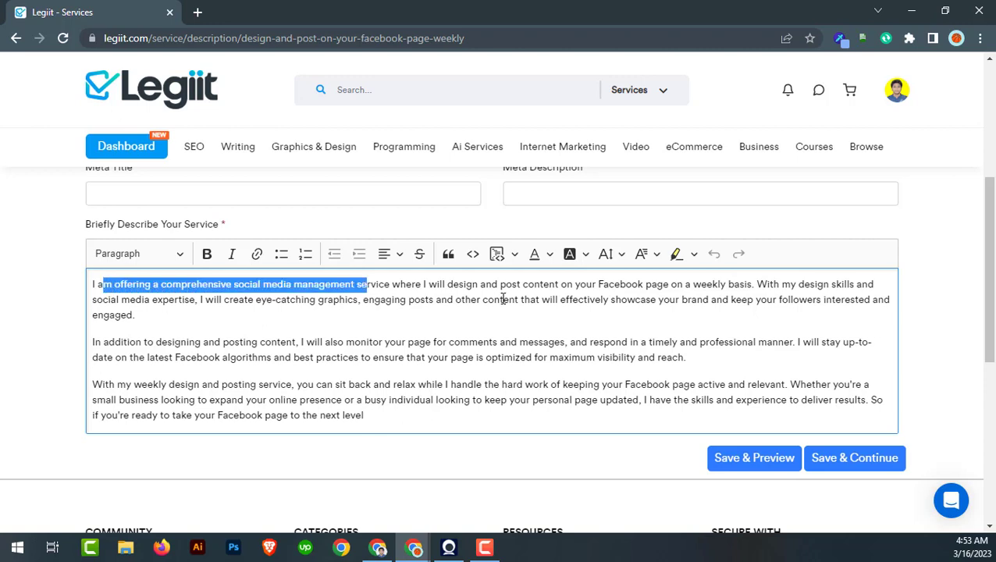
{"action": "left_click_drag", "start_coordinate": [504, 299], "coordinate": [832, 414]}
{"action": "left_click", "coordinate": [392, 380]}
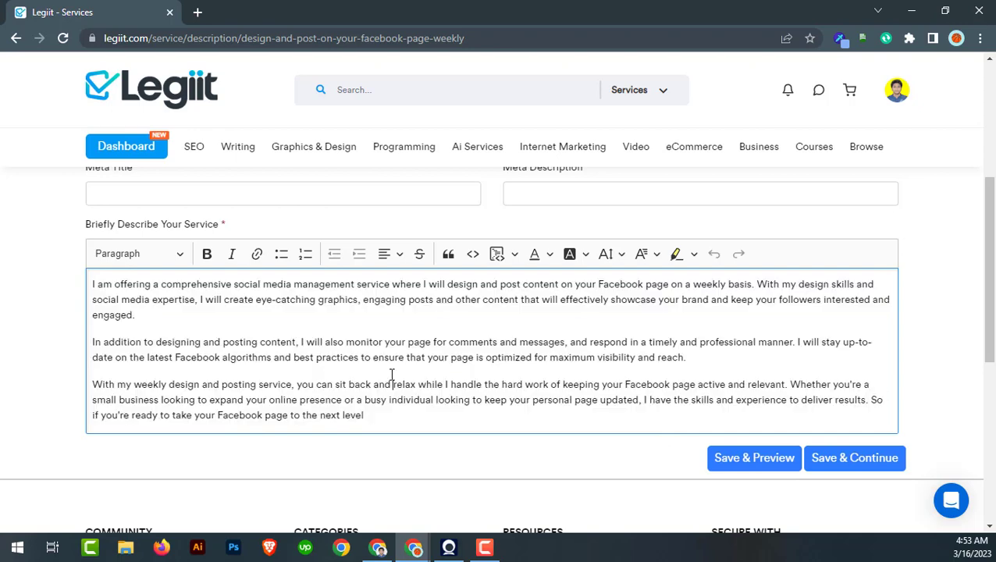
{"action": "left_click", "coordinate": [377, 412]}
{"action": "left_click_drag", "start_coordinate": [387, 414], "coordinate": [76, 413]}
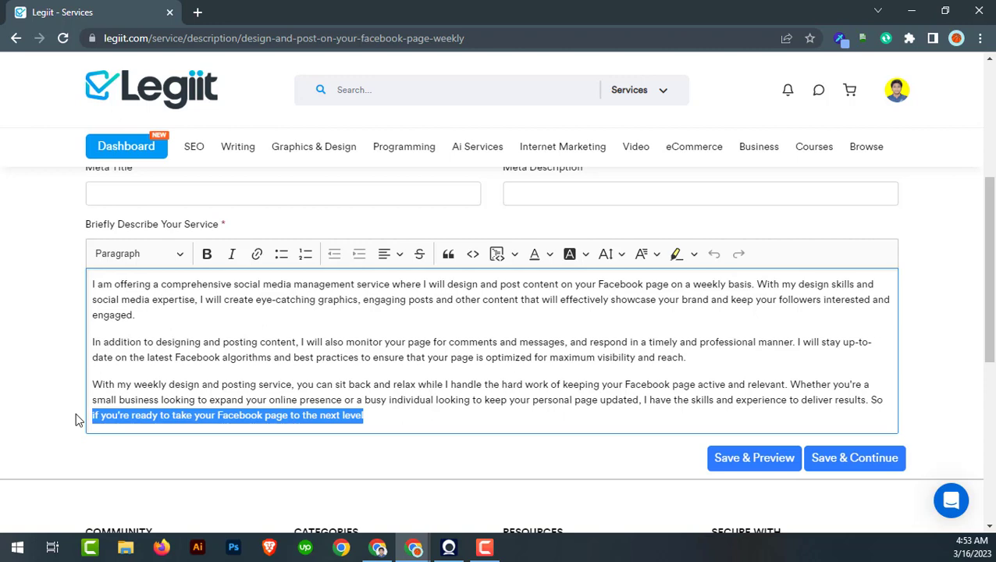
{"action": "left_click", "coordinate": [368, 415]}
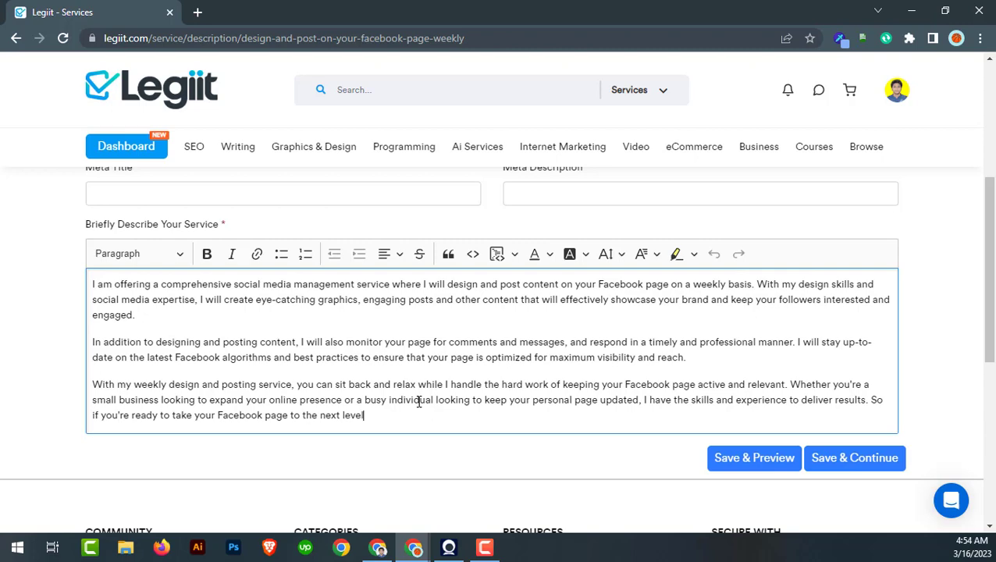
Open the service's Requirements section and go to the Instructions text
{"action": "scroll", "coordinate": [418, 401], "scroll_direction": "up", "scroll_amount": 5}
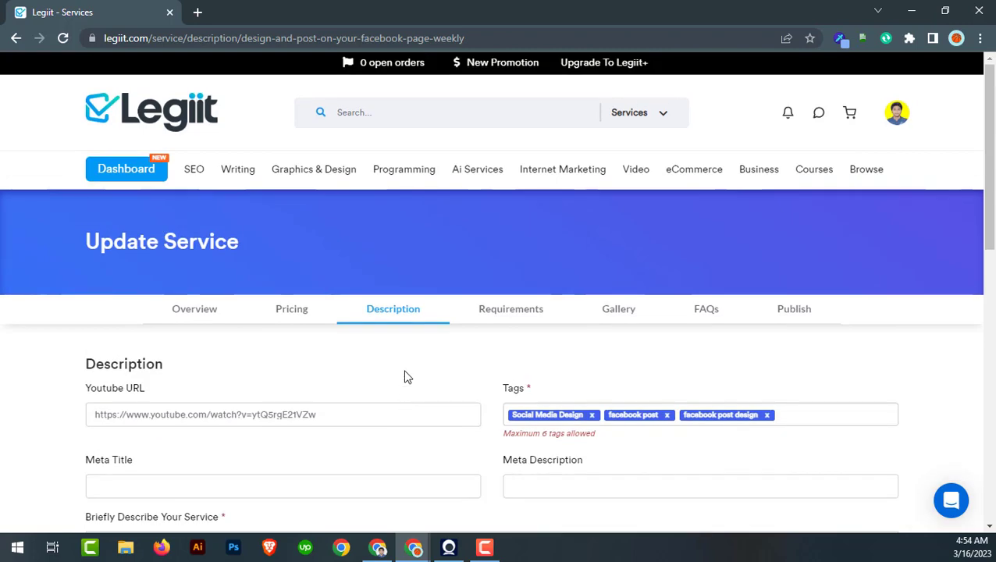
{"action": "scroll", "coordinate": [405, 377], "scroll_direction": "down", "scroll_amount": 5}
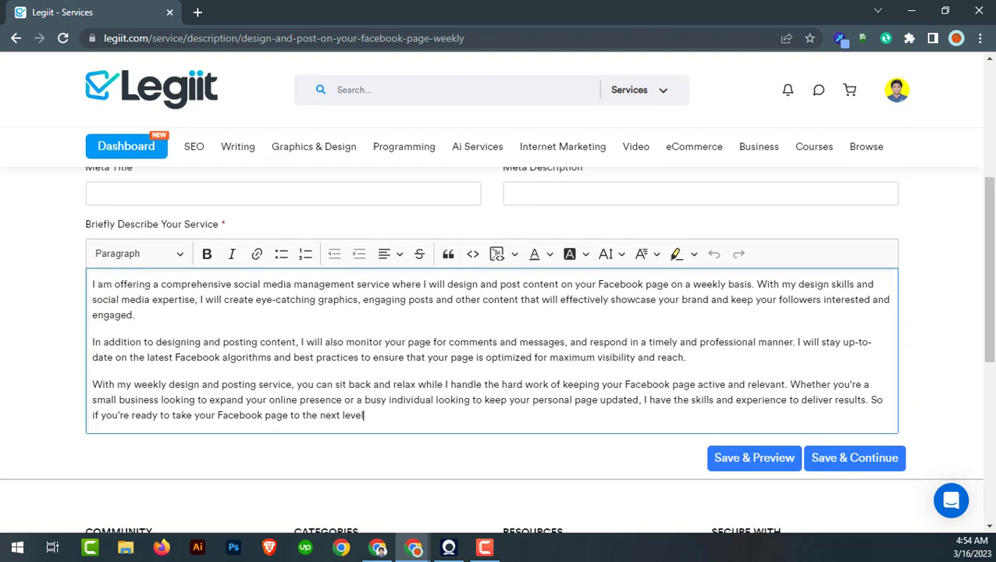
{"action": "scroll", "coordinate": [465, 383], "scroll_direction": "up", "scroll_amount": 1}
{"action": "scroll", "coordinate": [465, 384], "scroll_direction": "up", "scroll_amount": 5}
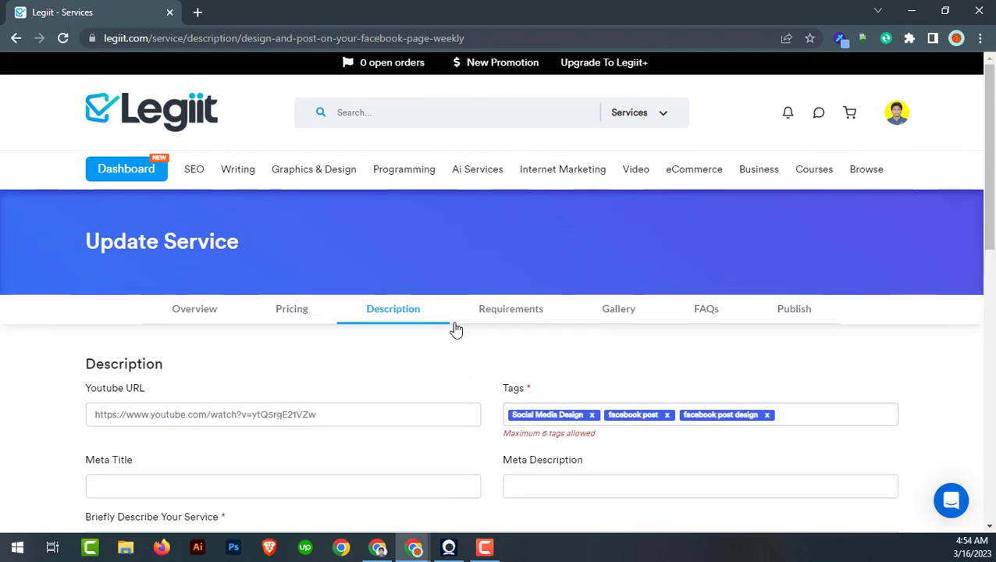
{"action": "left_click", "coordinate": [517, 312]}
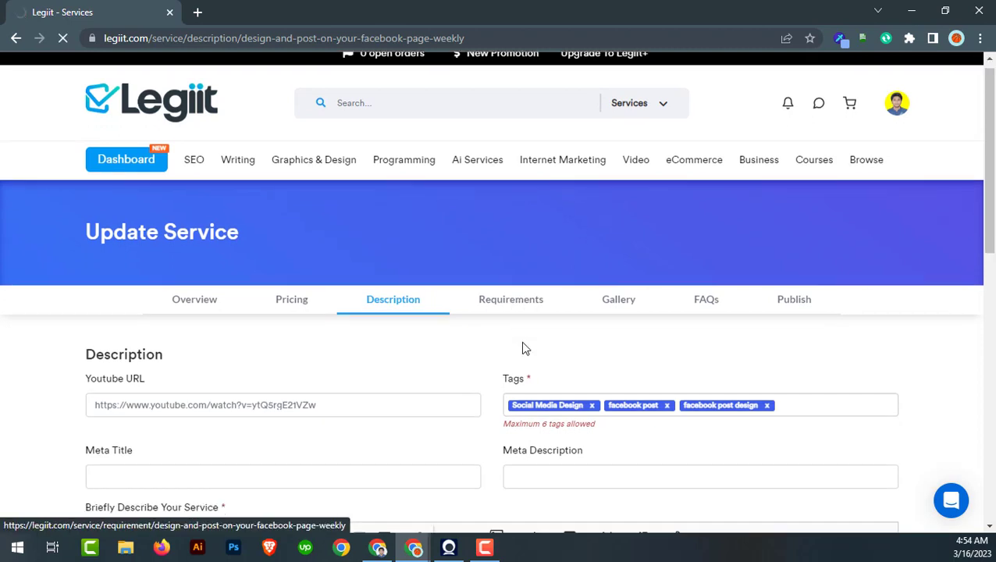
{"action": "scroll", "coordinate": [187, 331], "scroll_direction": "down", "scroll_amount": 2}
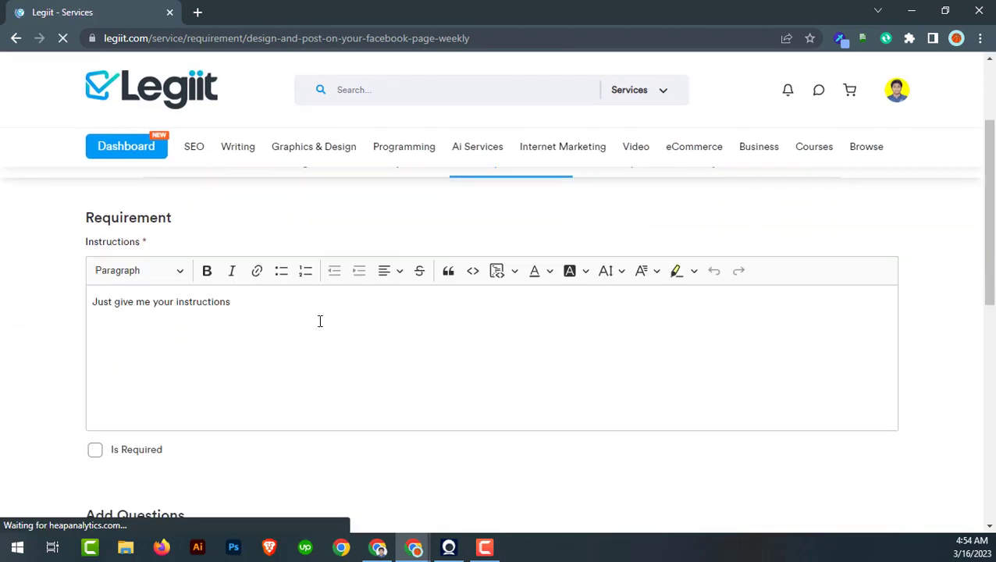
{"action": "left_click", "coordinate": [268, 312]}
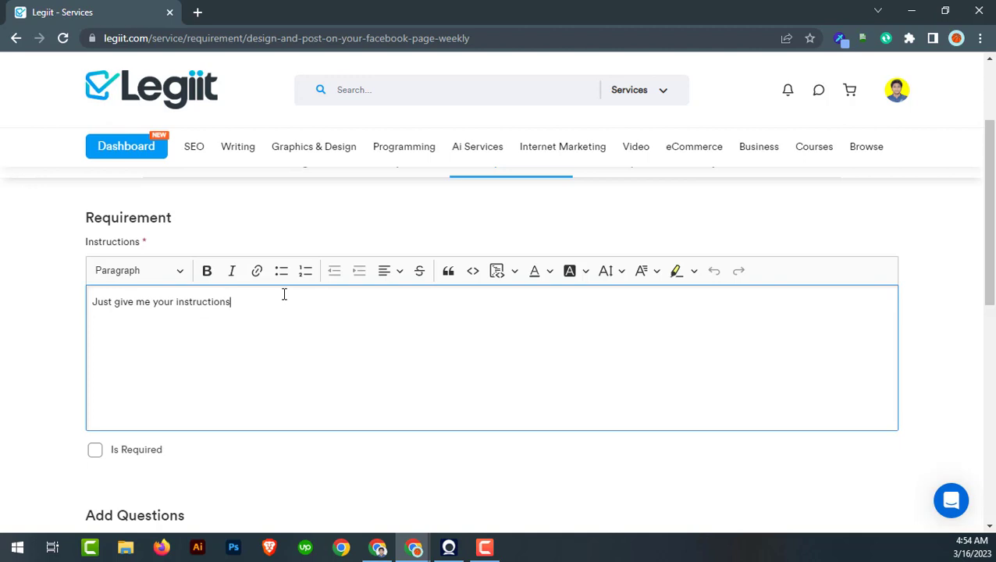
{"action": "scroll", "coordinate": [269, 316], "scroll_direction": "down", "scroll_amount": 3}
{"action": "scroll", "coordinate": [252, 304], "scroll_direction": "up", "scroll_amount": 2}
{"action": "scroll", "coordinate": [252, 304], "scroll_direction": "up", "scroll_amount": 1}
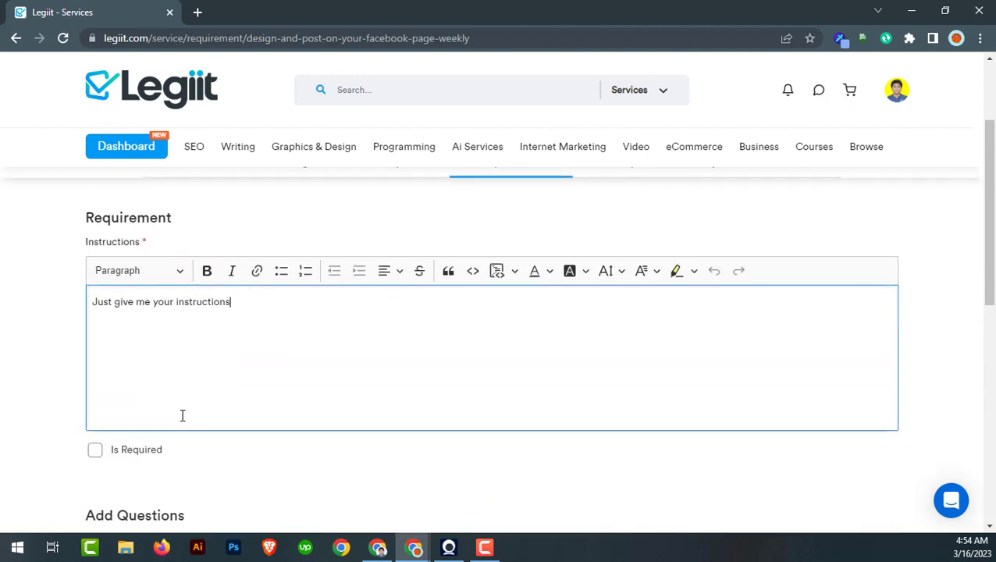
Try the Is Required option for the requirement instructions, switching it on and back off
{"action": "left_click", "coordinate": [94, 451]}
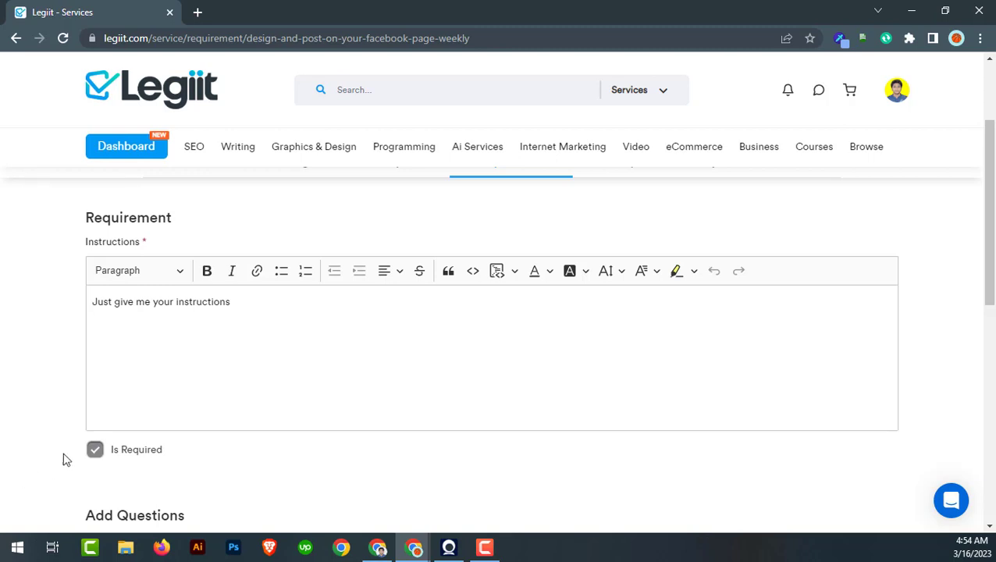
{"action": "left_click", "coordinate": [97, 453]}
{"action": "left_click", "coordinate": [247, 313]}
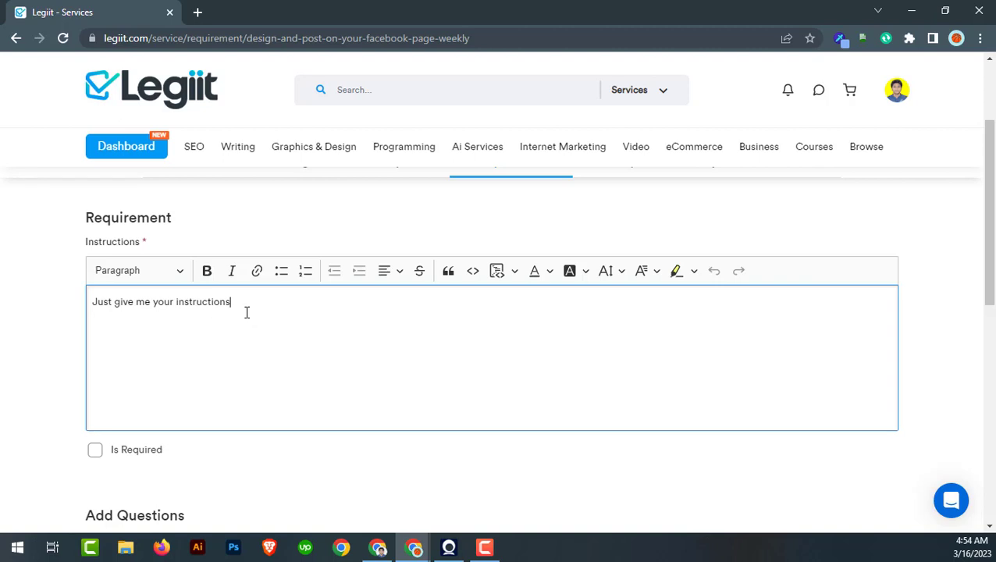
Examine the Add Questions table and the saving and preview options below the requirement instructions
{"action": "scroll", "coordinate": [391, 328], "scroll_direction": "down", "scroll_amount": 4}
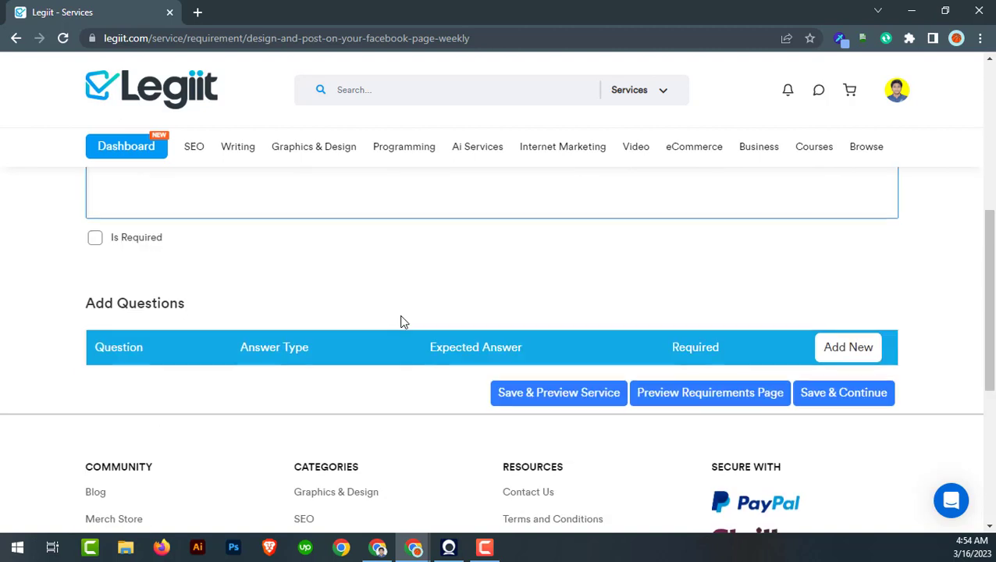
{"action": "scroll", "coordinate": [407, 322], "scroll_direction": "up", "scroll_amount": 2}
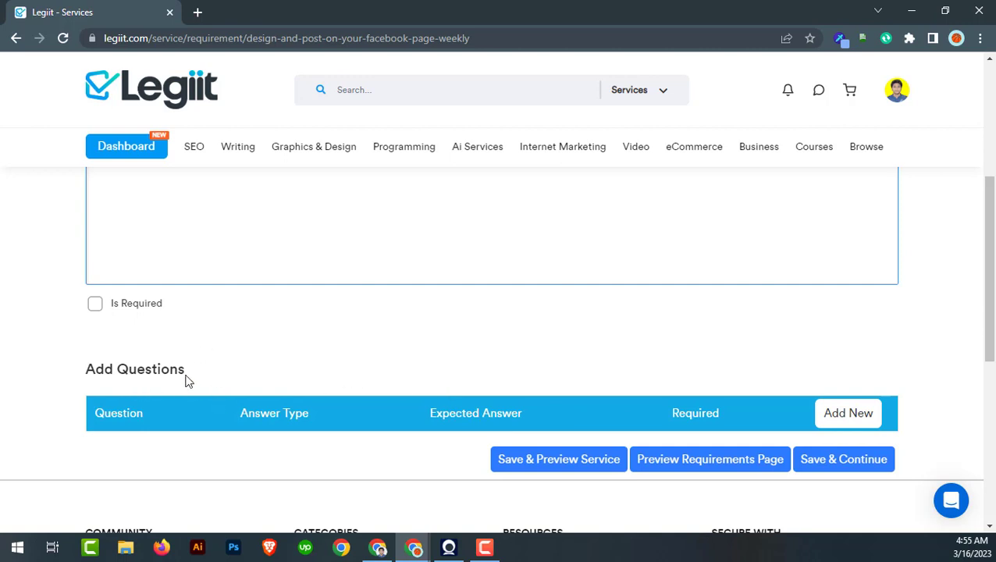
{"action": "left_click_drag", "start_coordinate": [187, 380], "coordinate": [66, 377]}
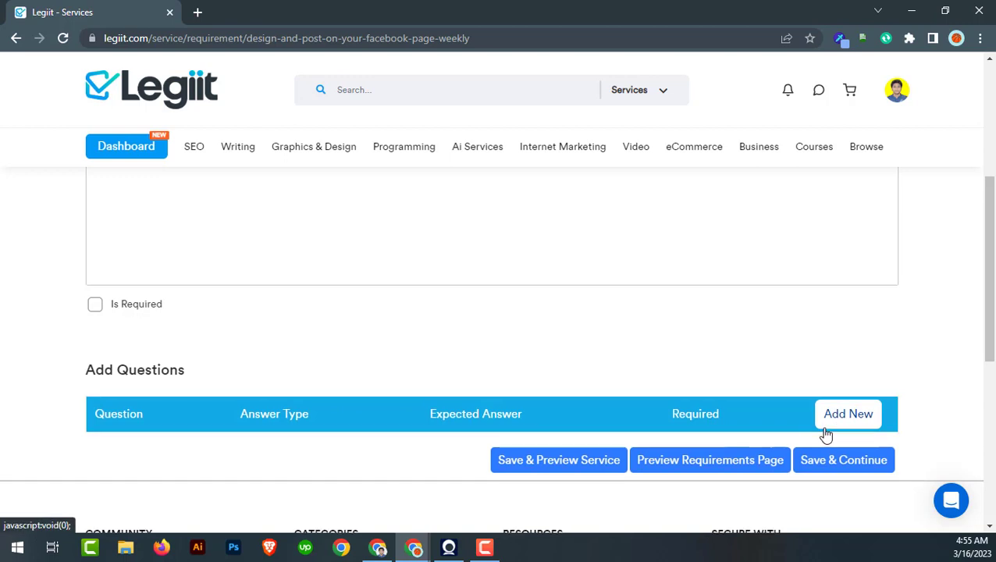
{"action": "scroll", "coordinate": [823, 436], "scroll_direction": "up", "scroll_amount": 1}
{"action": "scroll", "coordinate": [875, 418], "scroll_direction": "down", "scroll_amount": 1}
{"action": "scroll", "coordinate": [875, 418], "scroll_direction": "down", "scroll_amount": 2}
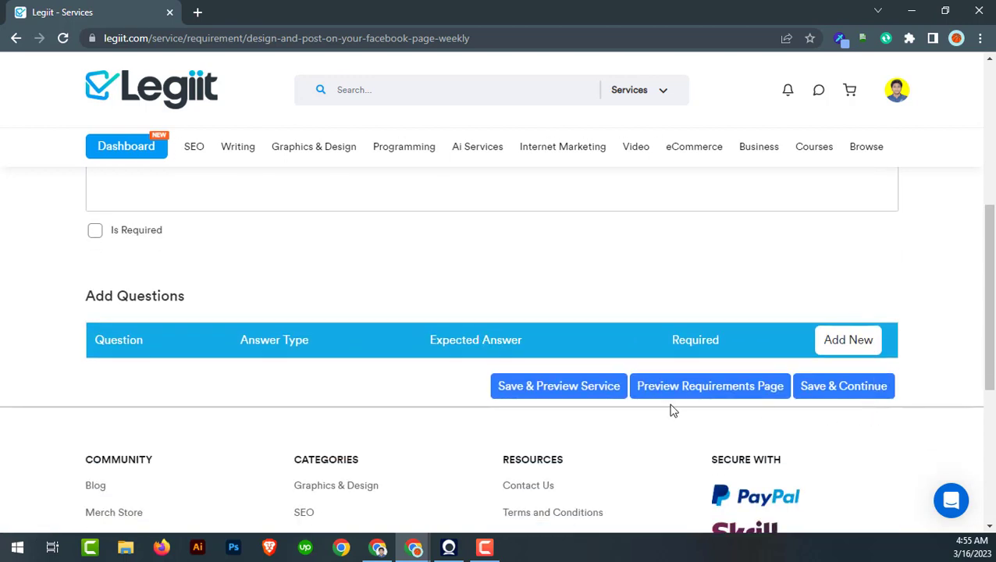
{"action": "scroll", "coordinate": [672, 412], "scroll_direction": "up", "scroll_amount": 6}
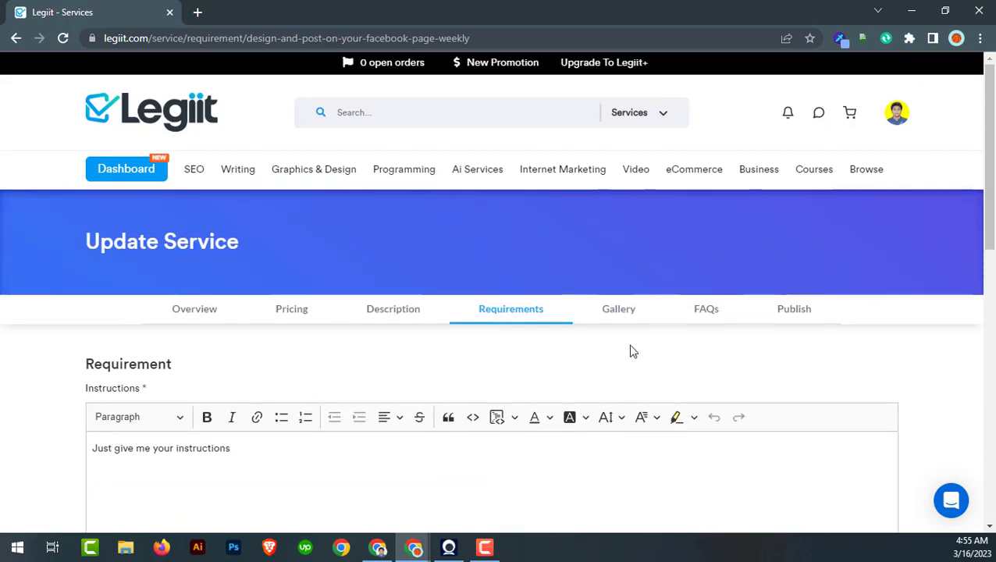
{"action": "scroll", "coordinate": [550, 382], "scroll_direction": "down", "scroll_amount": 3}
{"action": "scroll", "coordinate": [547, 383], "scroll_direction": "down", "scroll_amount": 1}
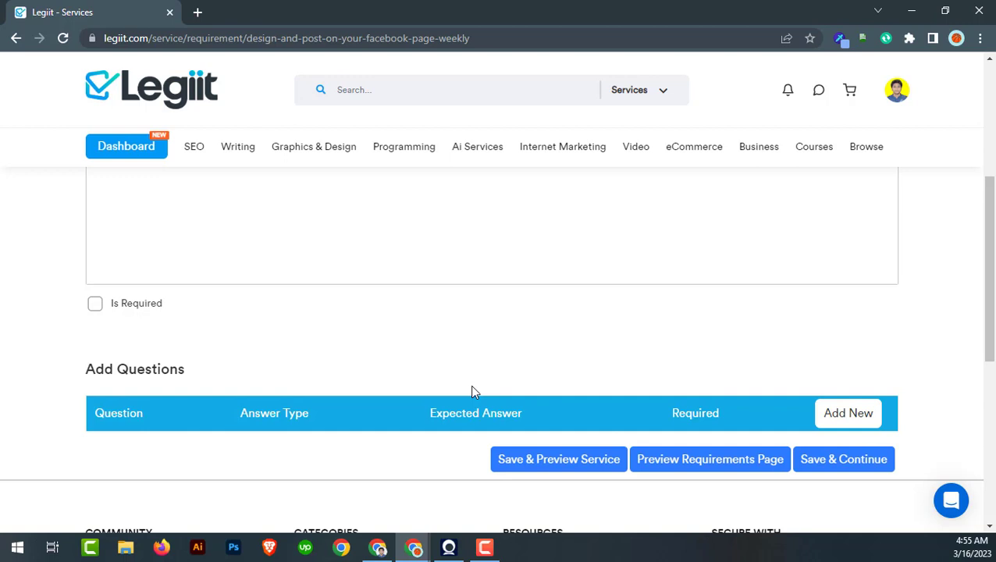
Open the service's Gallery section and look over its photo and video upload areas and the cover photo
{"action": "scroll", "coordinate": [472, 391], "scroll_direction": "up", "scroll_amount": 10}
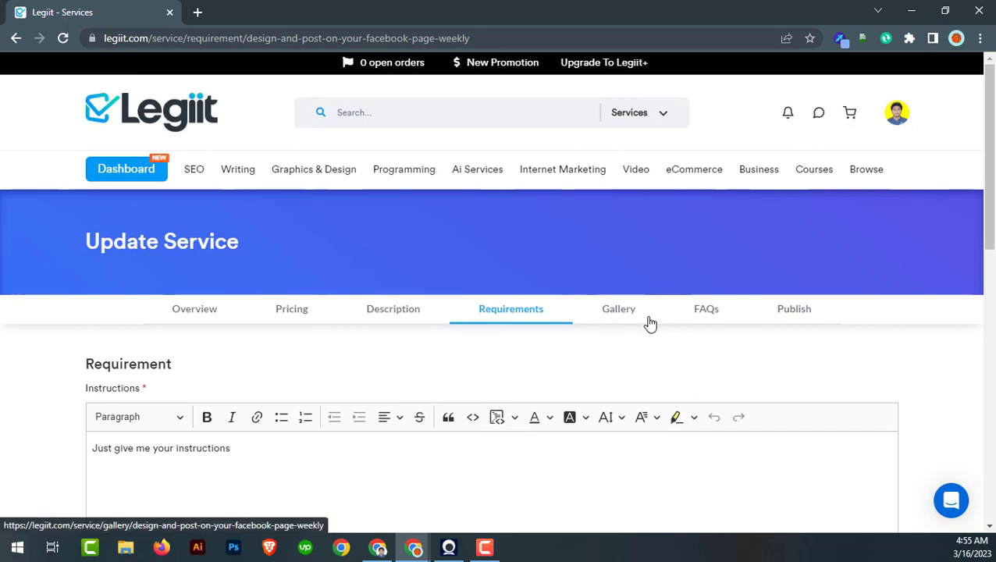
{"action": "scroll", "coordinate": [650, 325], "scroll_direction": "down", "scroll_amount": 10}
{"action": "scroll", "coordinate": [719, 314], "scroll_direction": "up", "scroll_amount": 10}
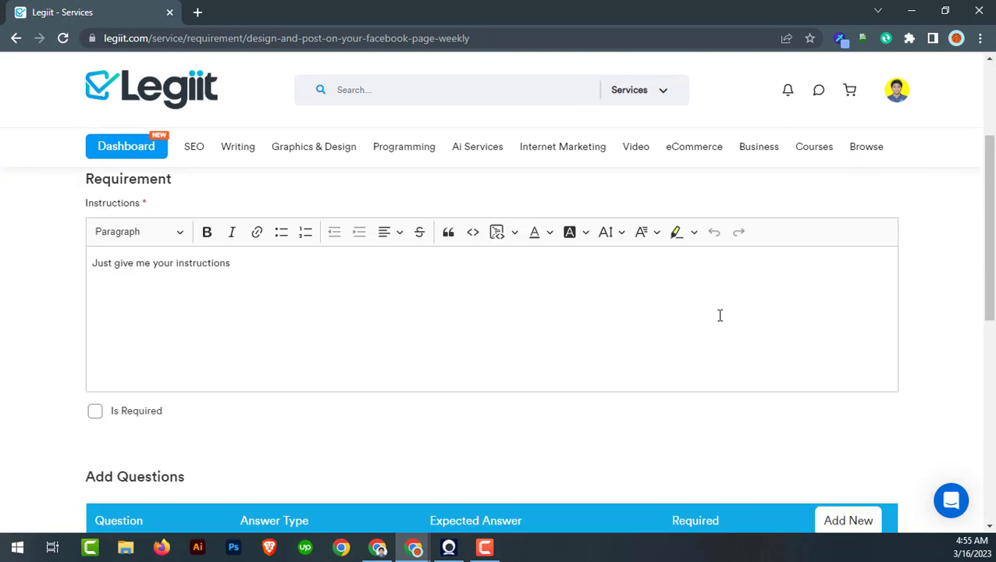
{"action": "left_click", "coordinate": [625, 311]}
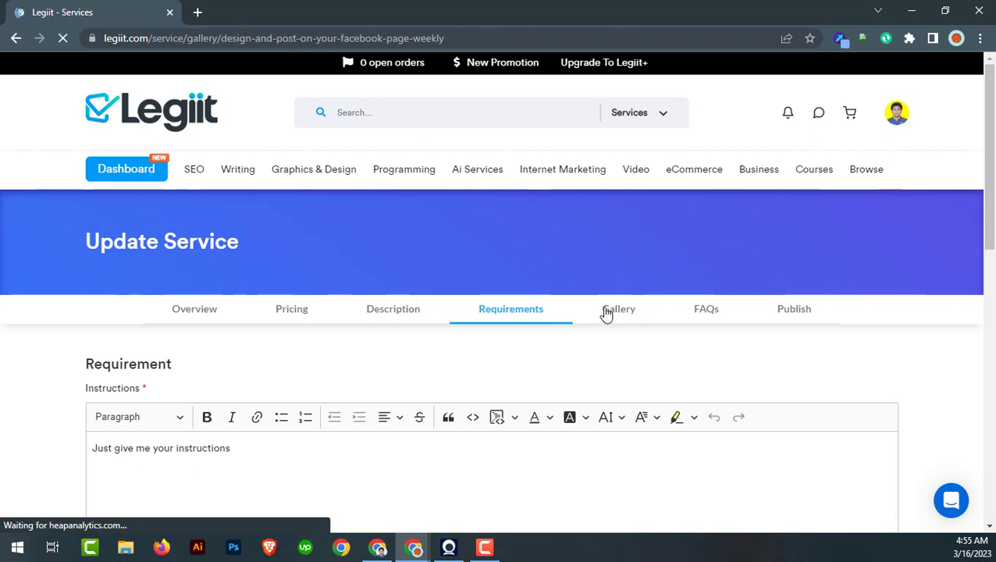
{"action": "scroll", "coordinate": [378, 273], "scroll_direction": "down", "scroll_amount": 1}
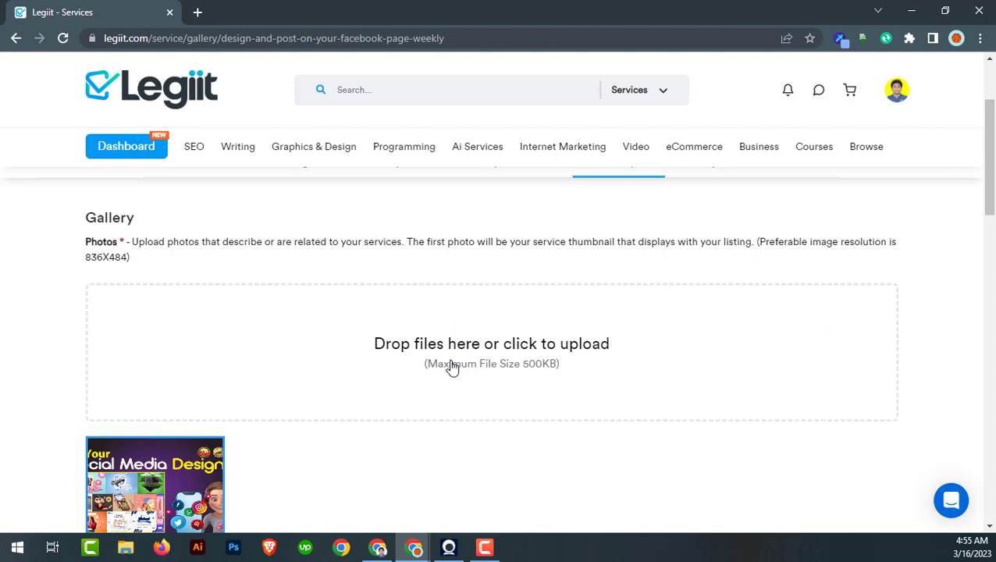
{"action": "scroll", "coordinate": [453, 367], "scroll_direction": "down", "scroll_amount": 4}
{"action": "scroll", "coordinate": [457, 357], "scroll_direction": "up", "scroll_amount": 5}
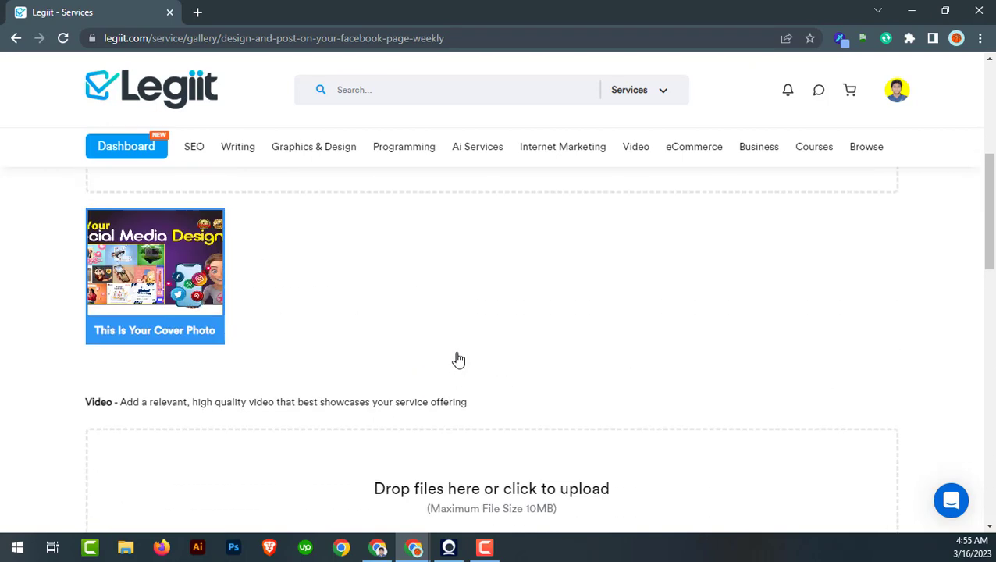
{"action": "scroll", "coordinate": [391, 258], "scroll_direction": "up", "scroll_amount": 1}
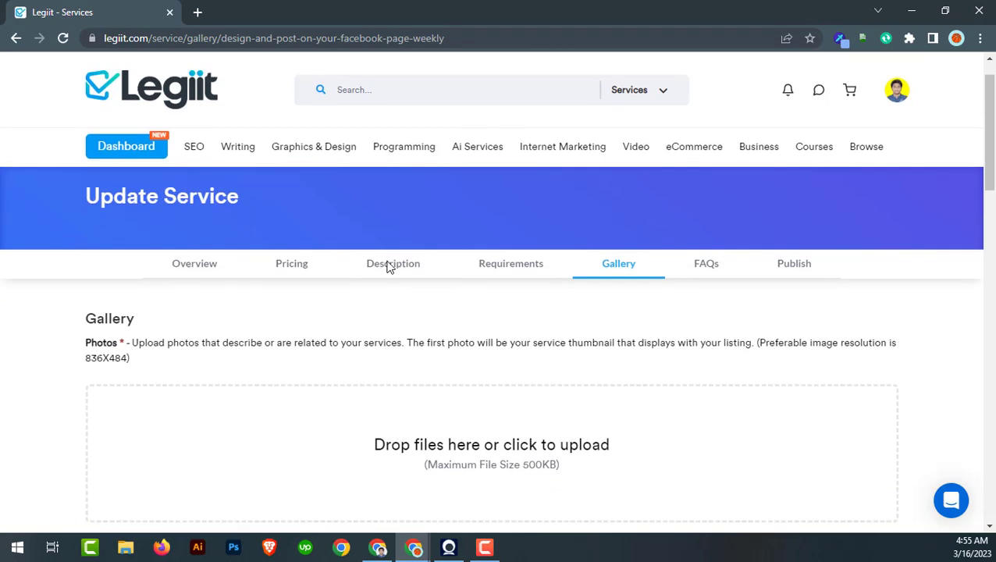
{"action": "scroll", "coordinate": [389, 265], "scroll_direction": "down", "scroll_amount": 2}
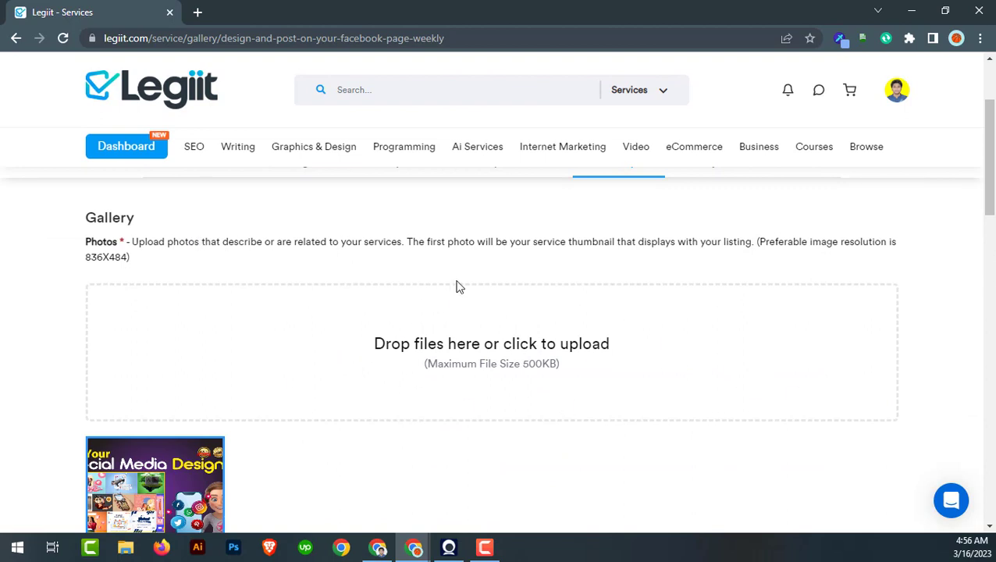
Check the Gallery's photo upload guidance, including the preferred image resolution
{"action": "left_click_drag", "start_coordinate": [92, 223], "coordinate": [104, 225]}
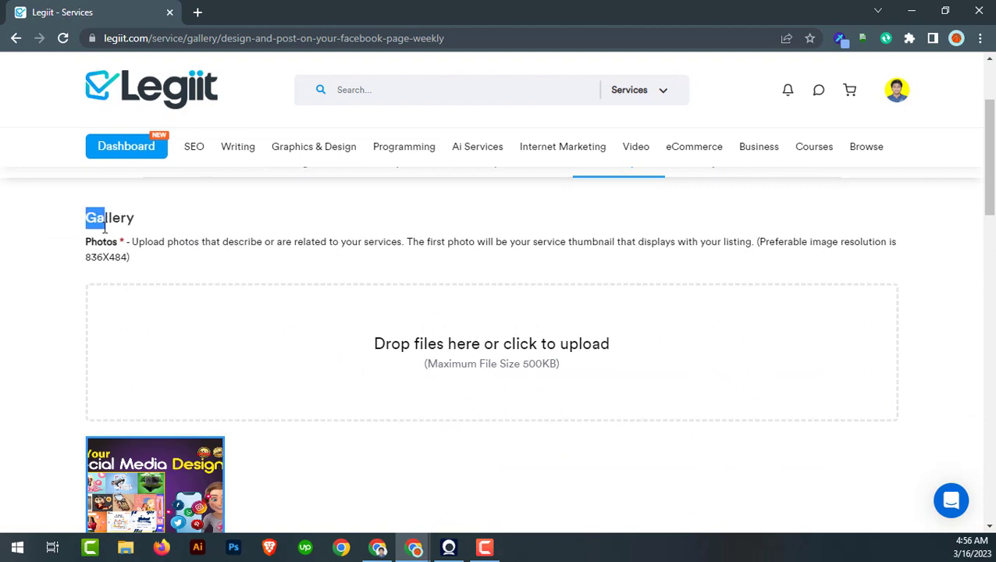
{"action": "left_click", "coordinate": [87, 260]}
{"action": "left_click_drag", "start_coordinate": [88, 264], "coordinate": [153, 275]}
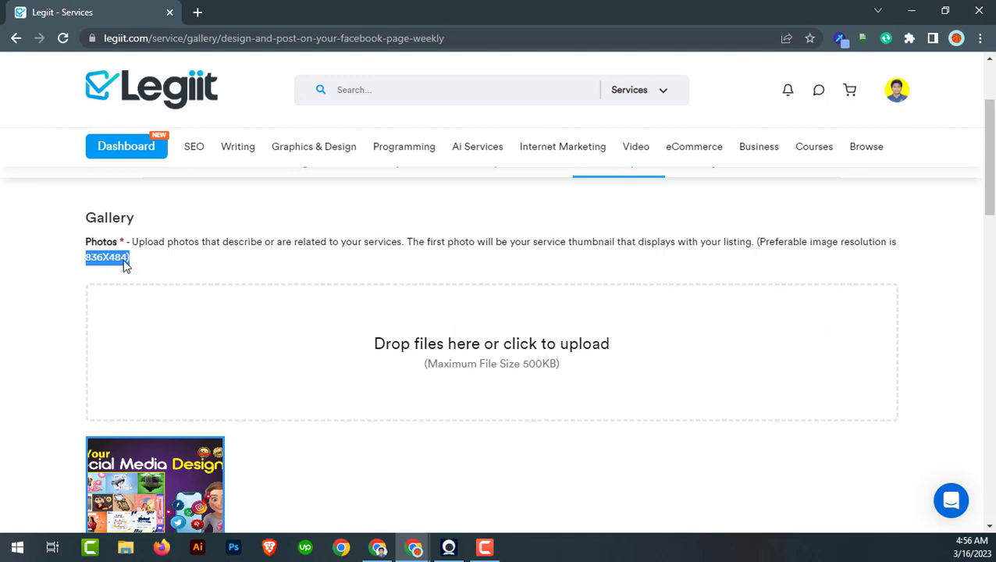
{"action": "left_click", "coordinate": [126, 264]}
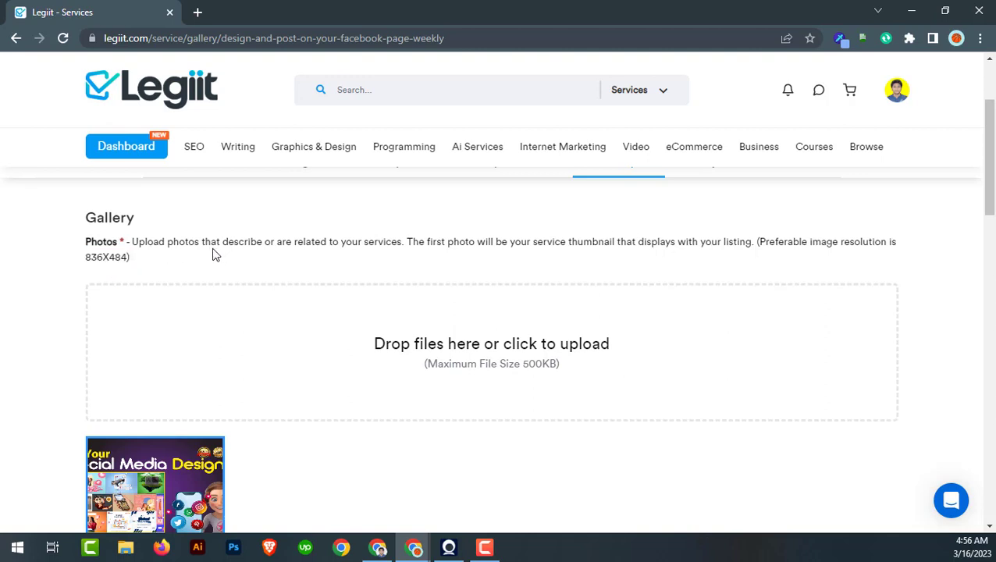
{"action": "left_click_drag", "start_coordinate": [87, 217], "coordinate": [186, 250]}
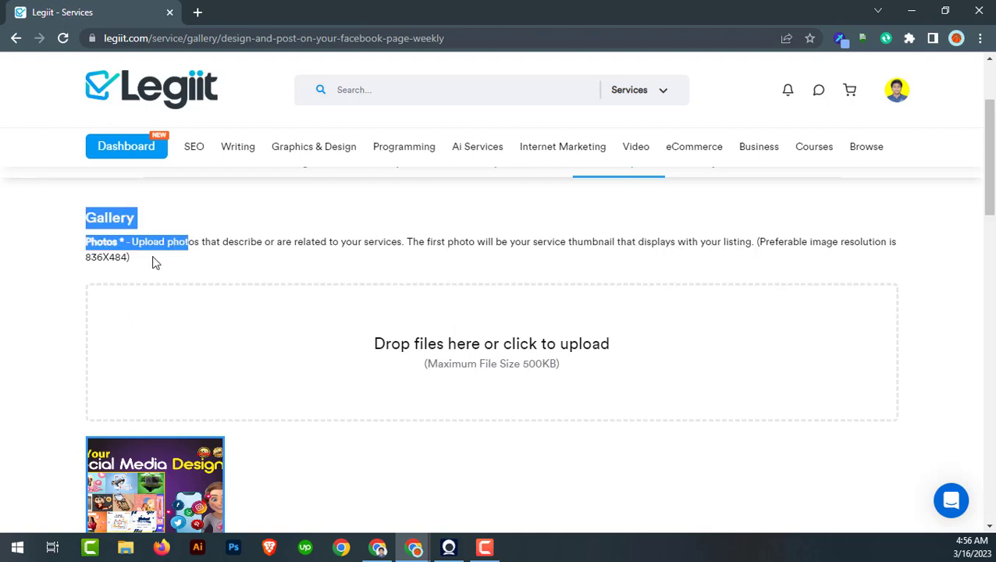
Highlight the Gallery's photo guidance and its 836X484 resolution, and check the photo upload area's maximum file size
{"action": "left_click", "coordinate": [129, 256]}
{"action": "left_click_drag", "start_coordinate": [85, 258], "coordinate": [132, 263]}
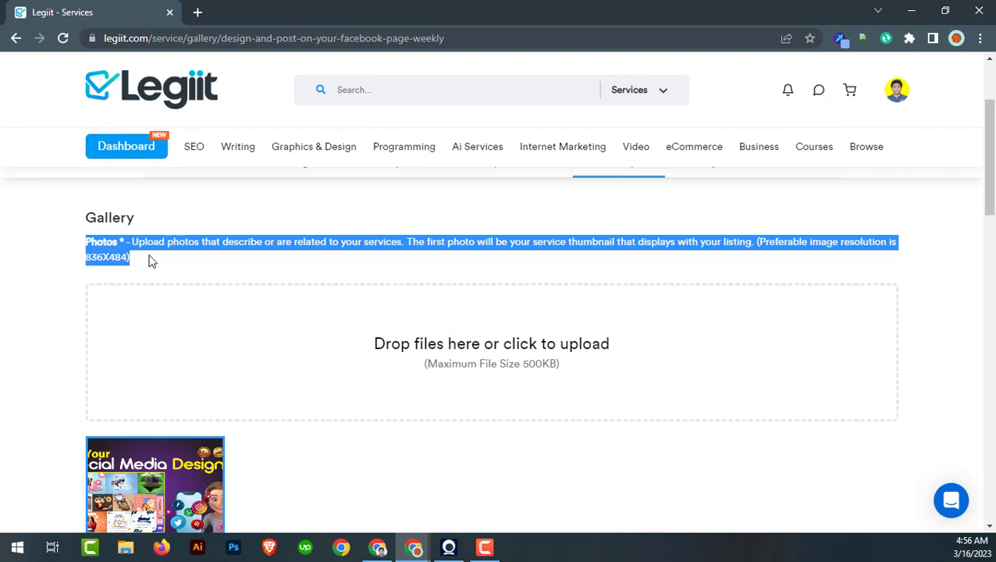
{"action": "left_click", "coordinate": [152, 261]}
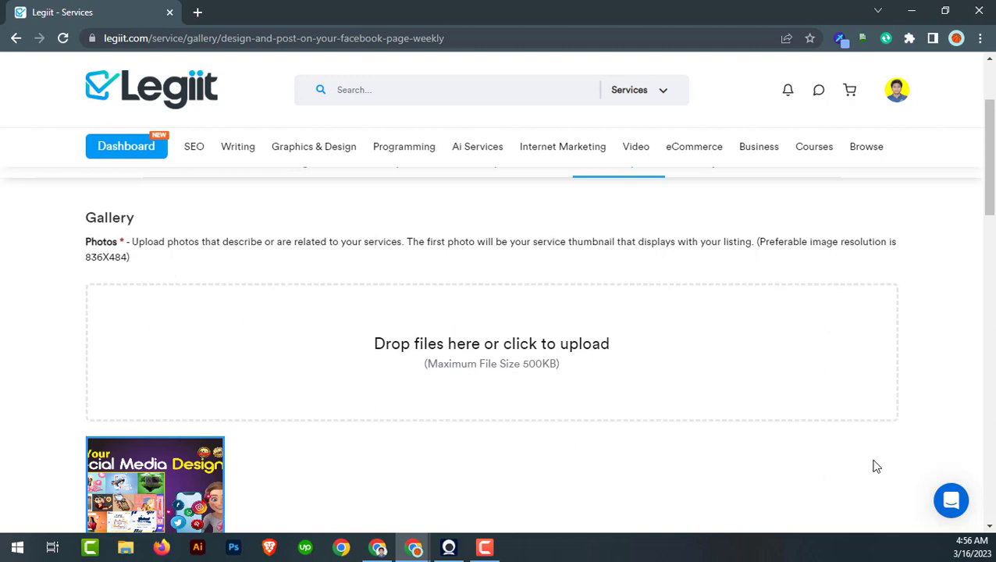
{"action": "scroll", "coordinate": [488, 385], "scroll_direction": "down", "scroll_amount": 1}
{"action": "scroll", "coordinate": [487, 382], "scroll_direction": "up", "scroll_amount": 1}
{"action": "scroll", "coordinate": [482, 372], "scroll_direction": "down", "scroll_amount": 1}
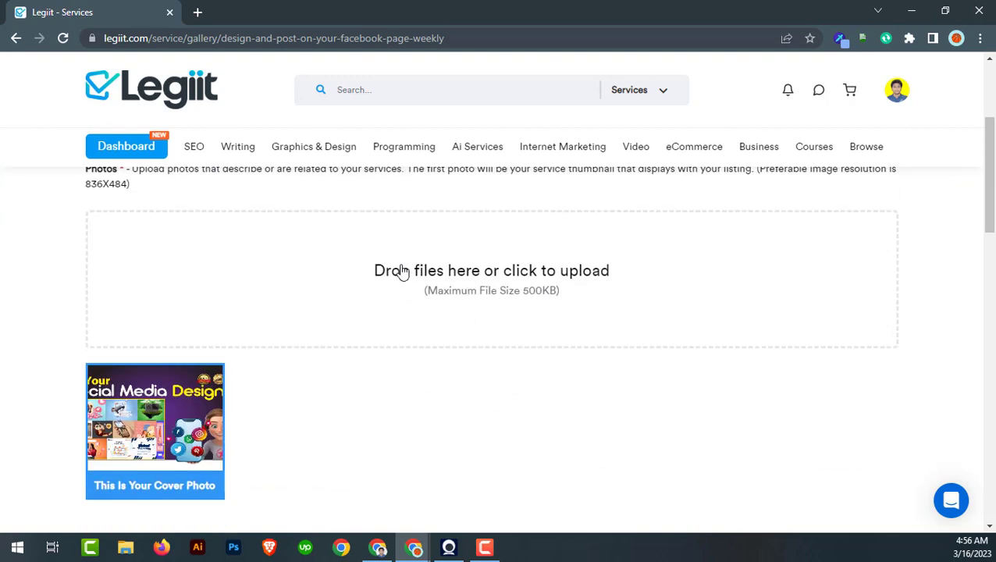
{"action": "scroll", "coordinate": [179, 285], "scroll_direction": "up", "scroll_amount": 1}
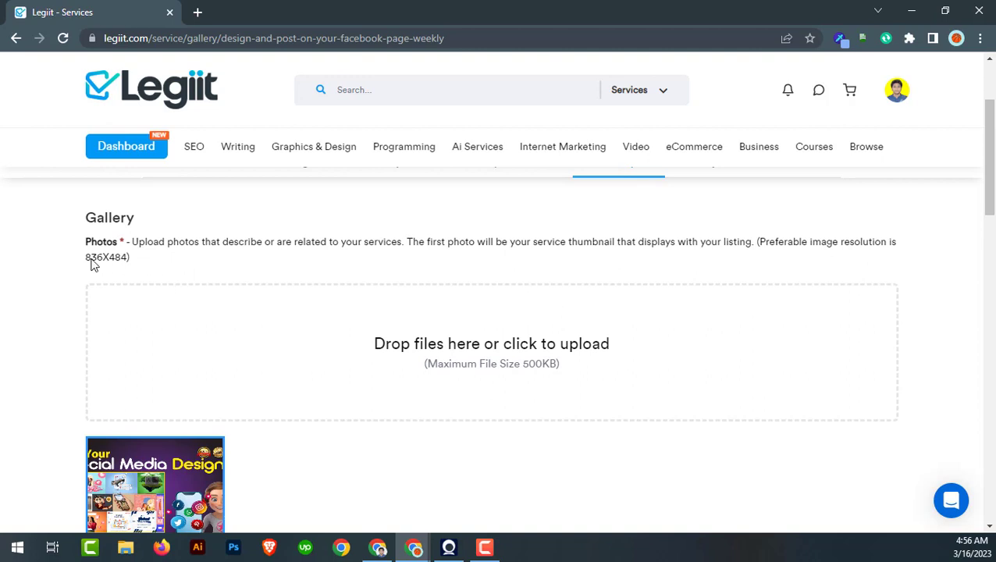
{"action": "left_click_drag", "start_coordinate": [91, 258], "coordinate": [121, 259]}
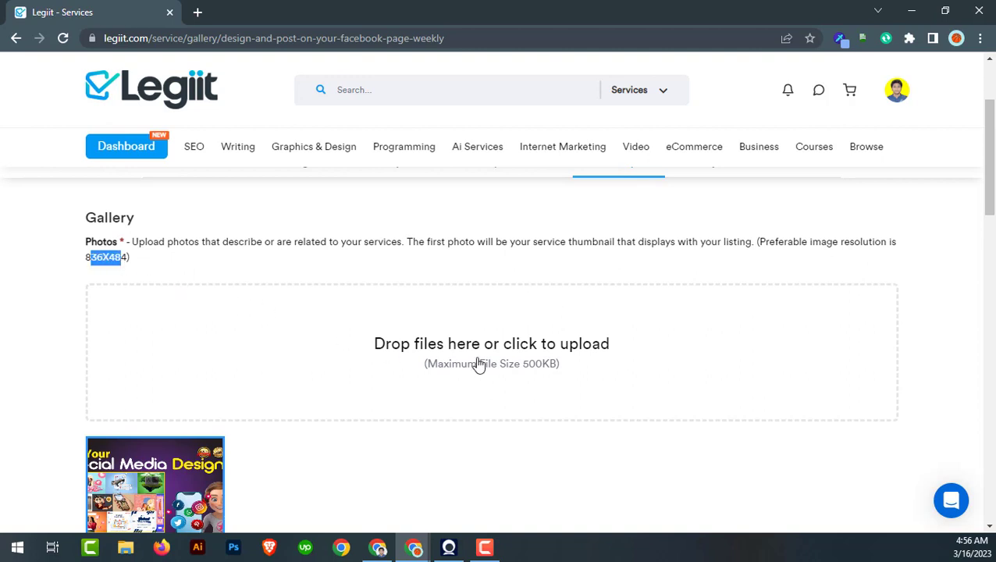
{"action": "scroll", "coordinate": [477, 362], "scroll_direction": "down", "scroll_amount": 1}
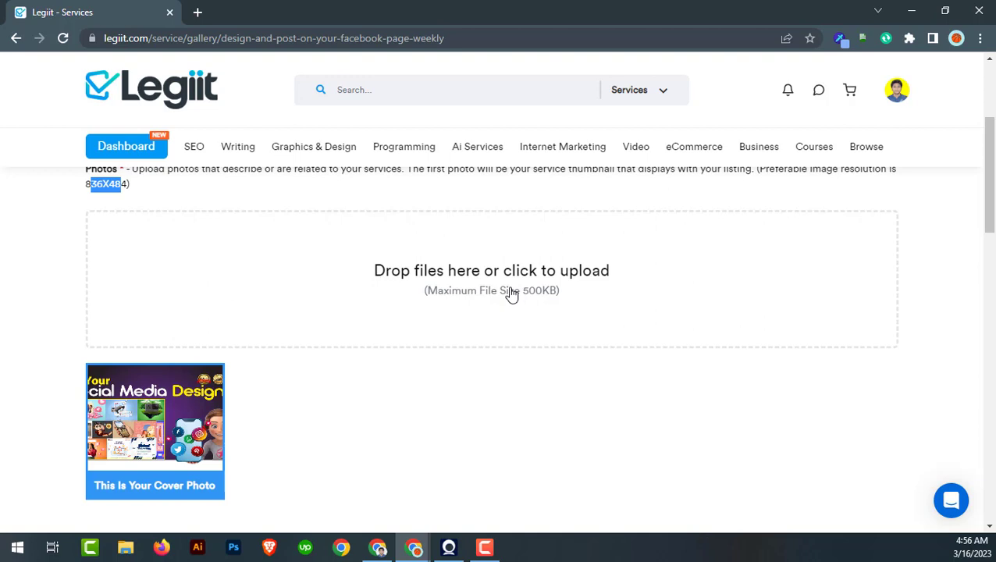
Review the Gallery's Video and PDF upload areas and their file size limits
{"action": "left_click", "coordinate": [496, 376]}
{"action": "scroll", "coordinate": [481, 335], "scroll_direction": "down", "scroll_amount": 2}
{"action": "scroll", "coordinate": [383, 343], "scroll_direction": "down", "scroll_amount": 2}
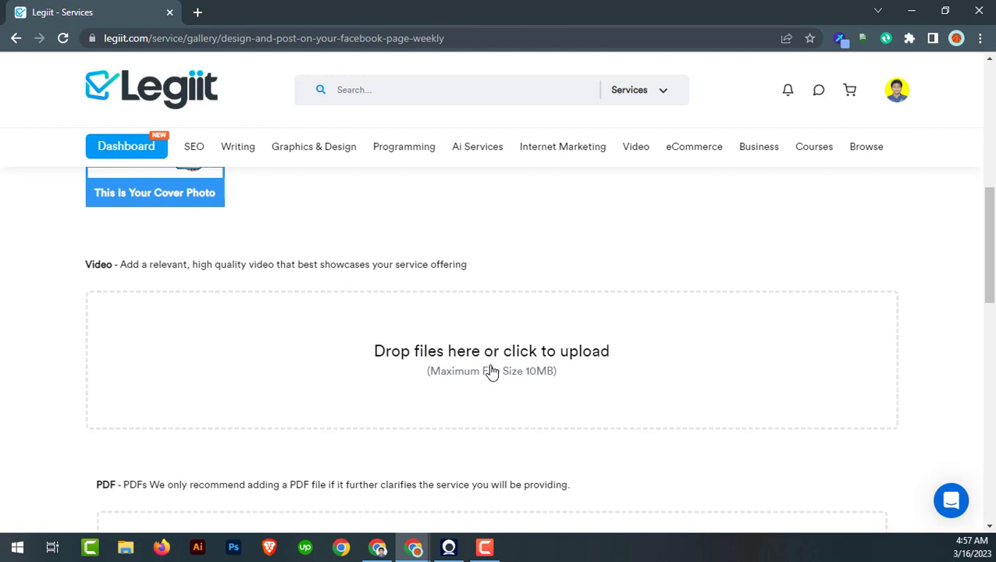
{"action": "scroll", "coordinate": [491, 373], "scroll_direction": "down", "scroll_amount": 3}
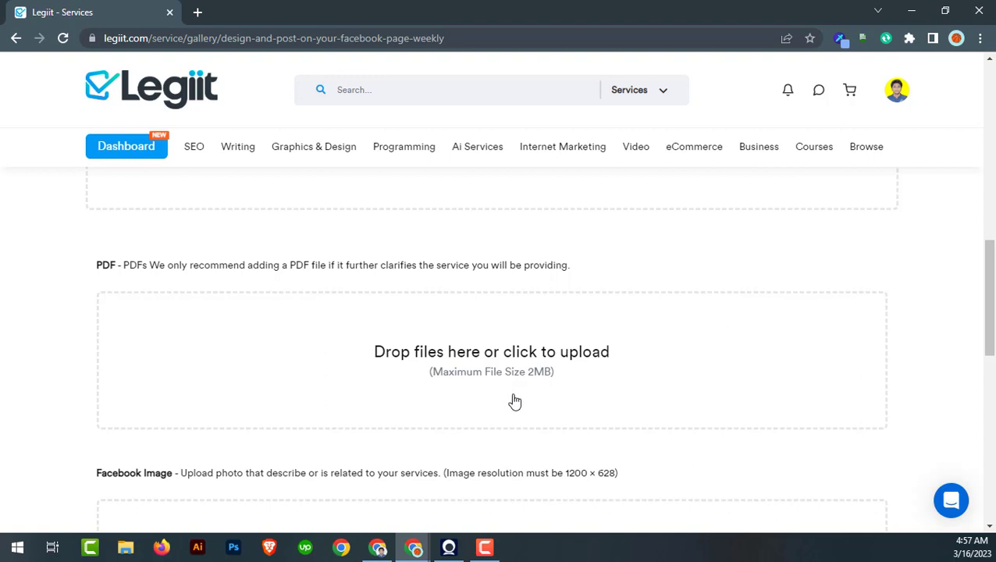
Examine the Facebook Image upload area, highlighting its required image resolution
{"action": "scroll", "coordinate": [511, 394], "scroll_direction": "down", "scroll_amount": 4}
{"action": "scroll", "coordinate": [437, 360], "scroll_direction": "up", "scroll_amount": 1}
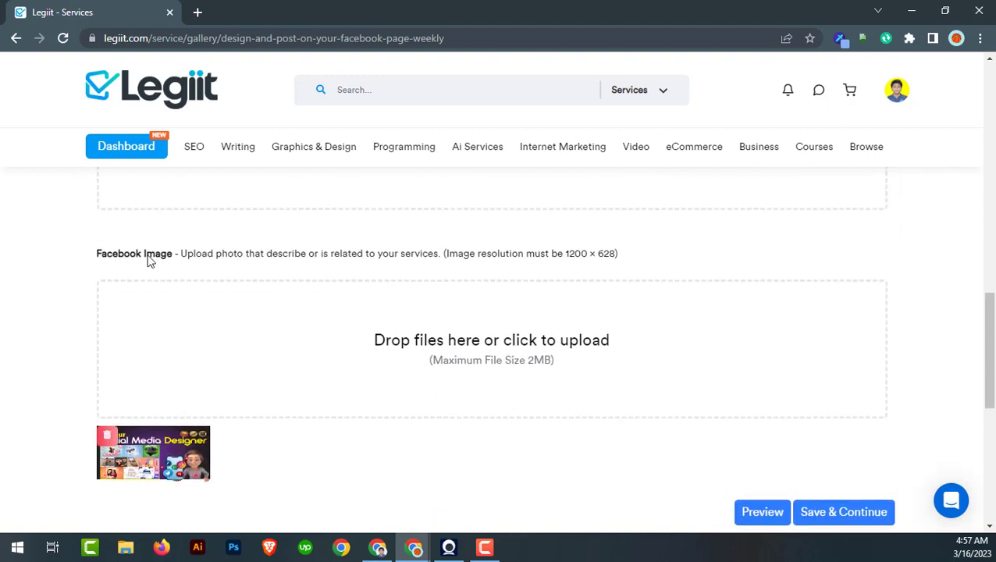
{"action": "mouse_move", "coordinate": [166, 255]}
{"action": "left_mouse_down"}
{"action": "mouse_move", "coordinate": [78, 263]}
{"action": "mouse_move", "coordinate": [164, 262]}
{"action": "left_mouse_up"}
{"action": "left_click_drag", "start_coordinate": [565, 254], "coordinate": [607, 258]}
{"action": "scroll", "coordinate": [594, 360], "scroll_direction": "down", "scroll_amount": 1}
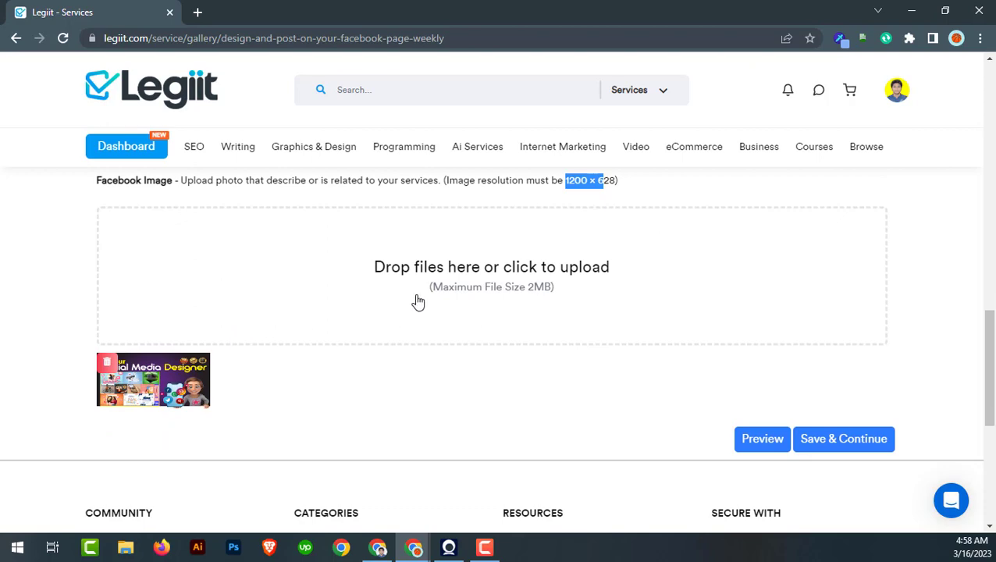
Open the service's FAQs section and look over the page
{"action": "left_click", "coordinate": [851, 440]}
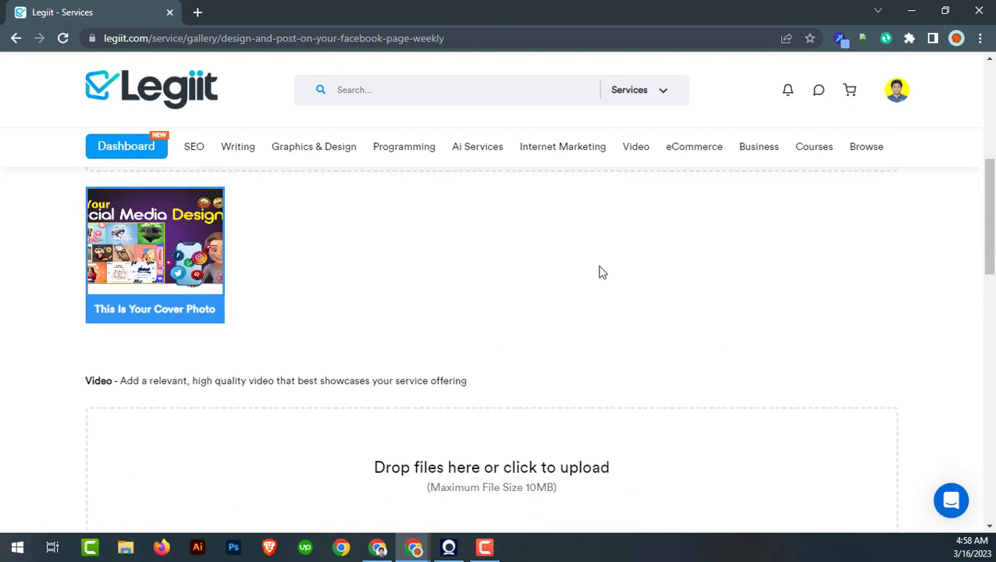
{"action": "scroll", "coordinate": [617, 278], "scroll_direction": "up", "scroll_amount": 4}
{"action": "left_click", "coordinate": [707, 239]}
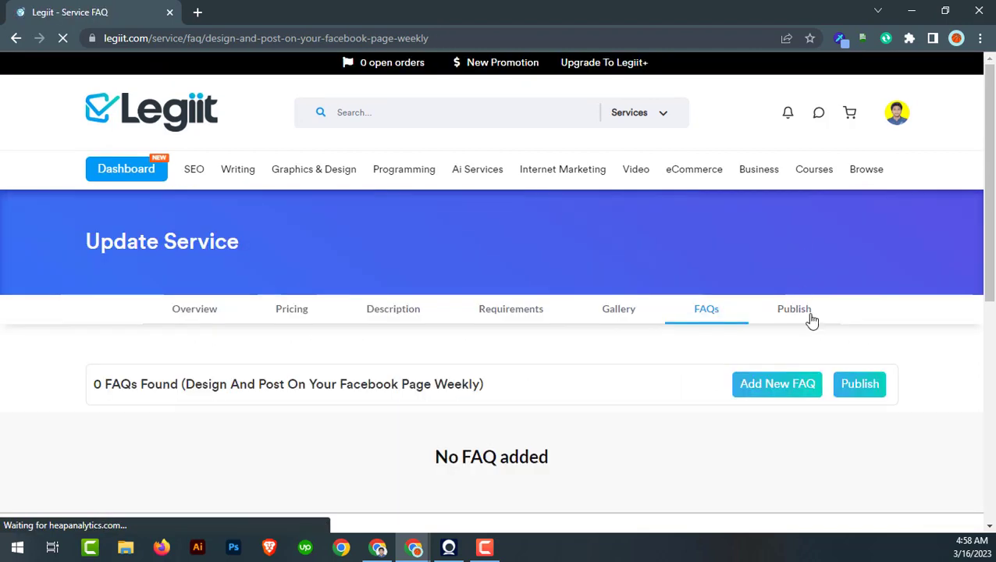
{"action": "scroll", "coordinate": [810, 309], "scroll_direction": "down", "scroll_amount": 3}
{"action": "scroll", "coordinate": [808, 303], "scroll_direction": "up", "scroll_amount": 3}
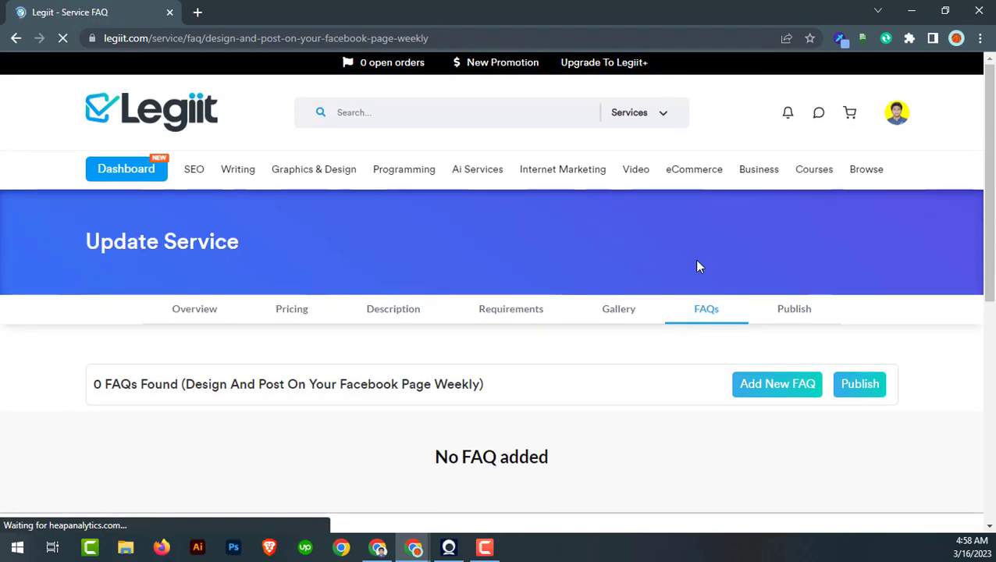
Publish the service, look over the services list and return to the service's FAQs section
{"action": "left_click", "coordinate": [779, 311]}
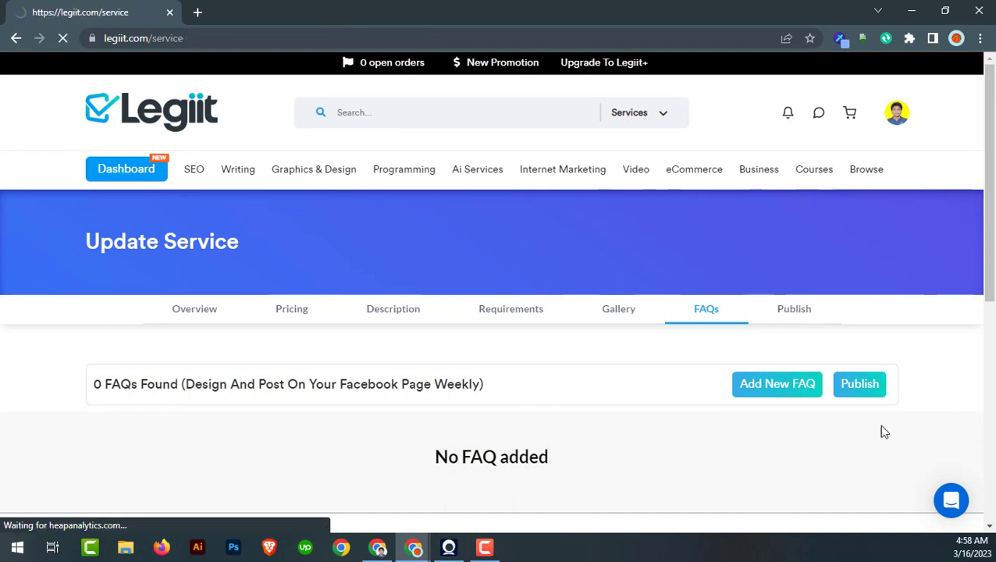
{"action": "scroll", "coordinate": [840, 399], "scroll_direction": "down", "scroll_amount": 1}
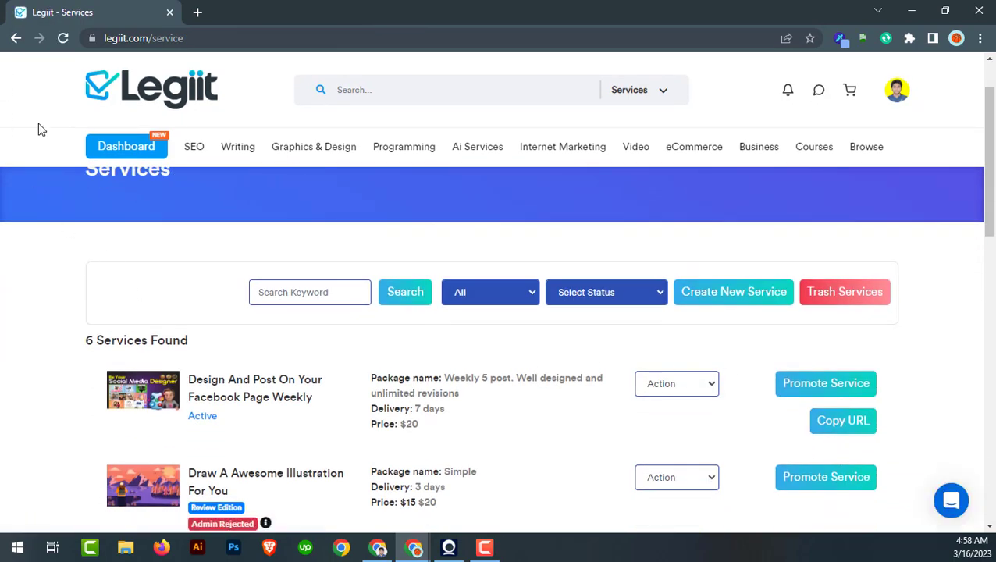
{"action": "scroll", "coordinate": [803, 314], "scroll_direction": "down", "scroll_amount": 1}
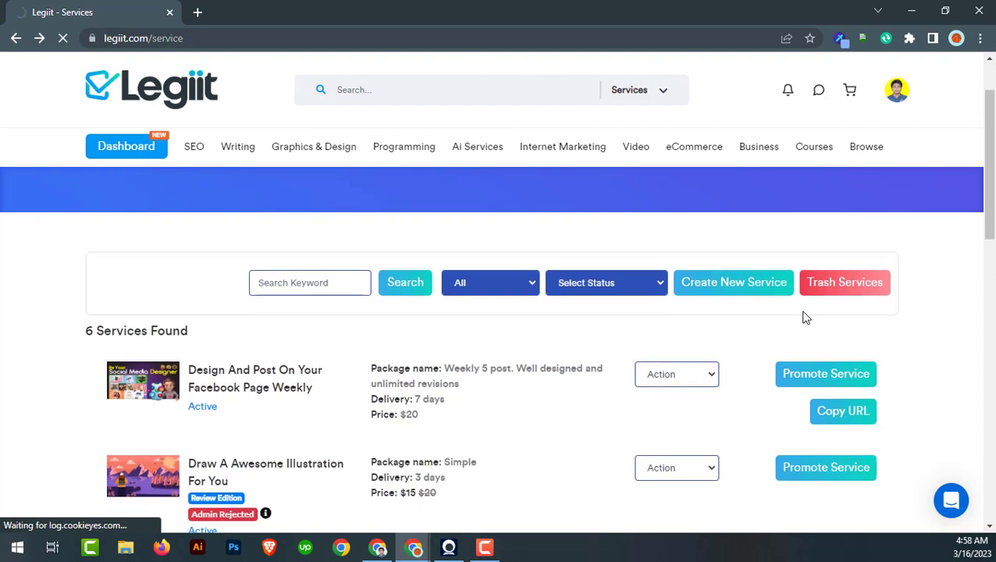
{"action": "scroll", "coordinate": [814, 336], "scroll_direction": "down", "scroll_amount": 2}
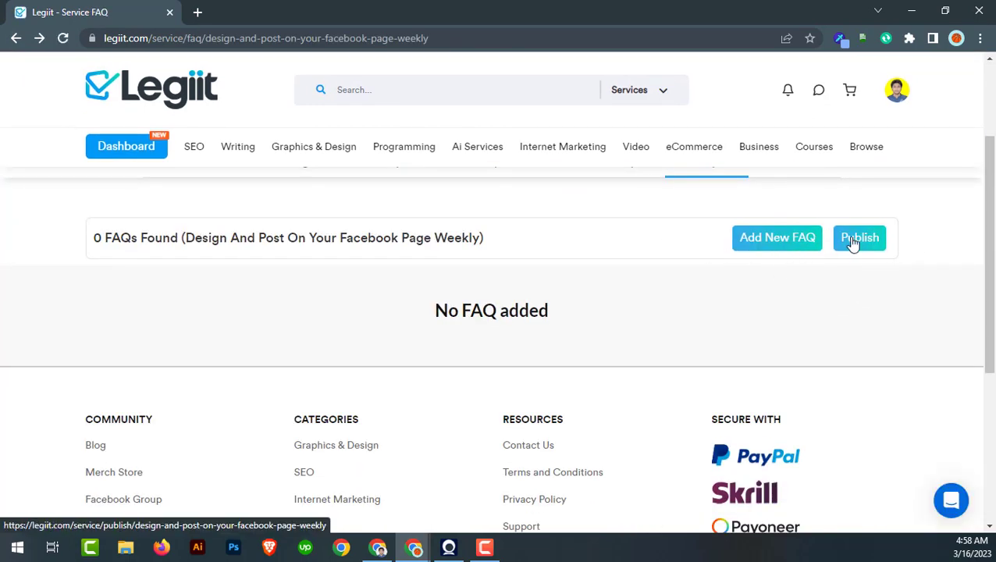
{"action": "scroll", "coordinate": [487, 291], "scroll_direction": "up", "scroll_amount": 2}
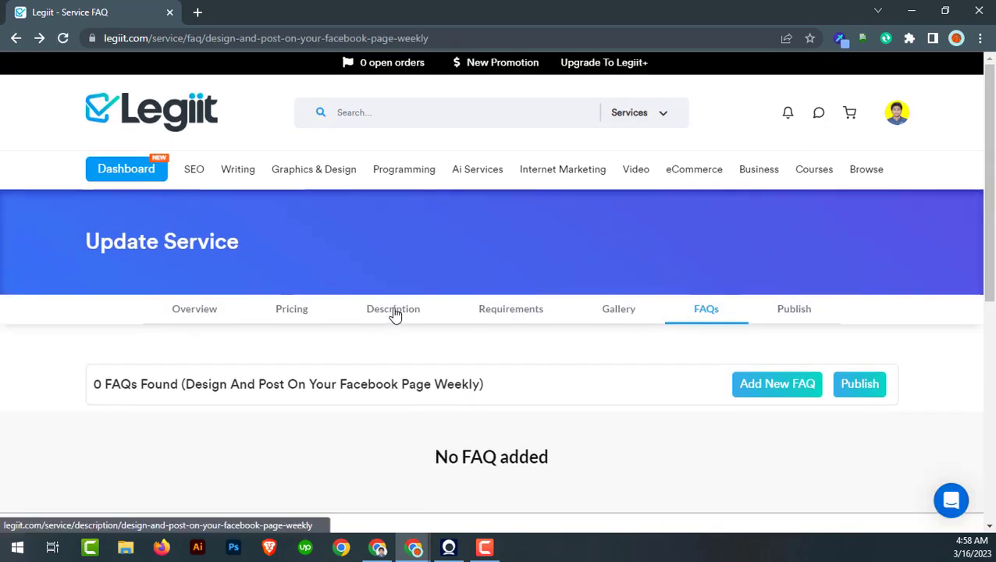
Revisit the service's Description and Requirements sections
{"action": "left_click", "coordinate": [395, 313]}
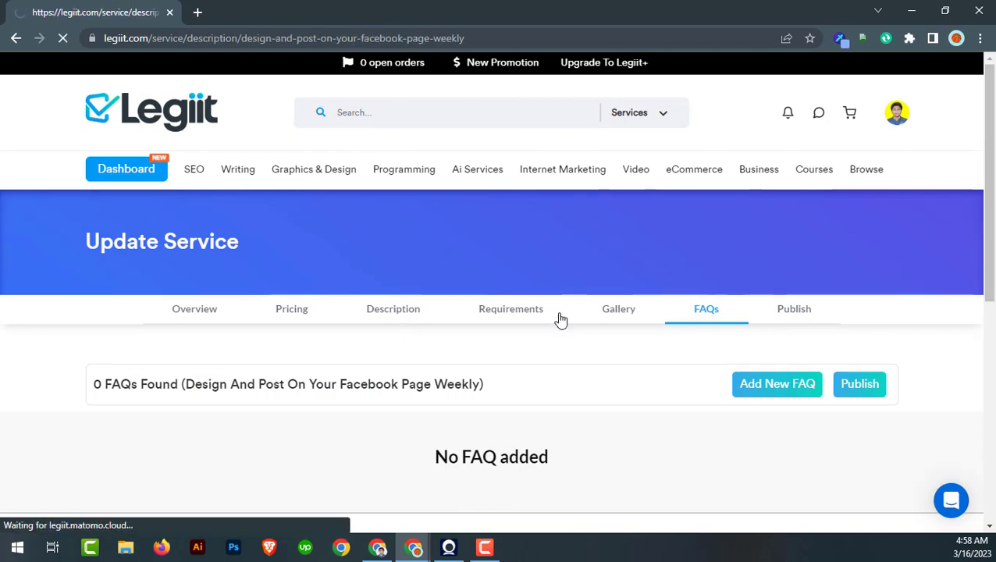
{"action": "left_click", "coordinate": [512, 310]}
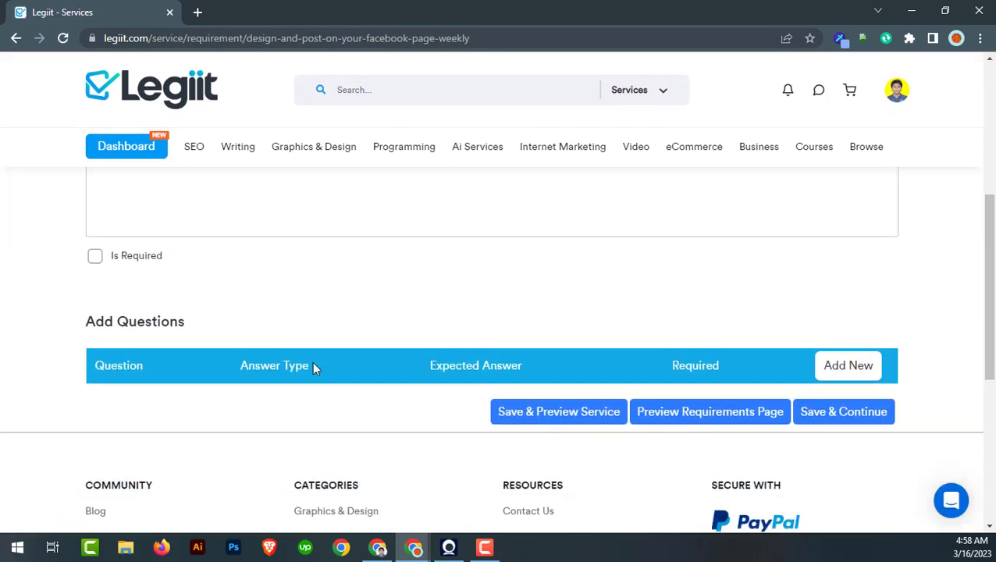
{"action": "scroll", "coordinate": [763, 411], "scroll_direction": "up", "scroll_amount": 3}
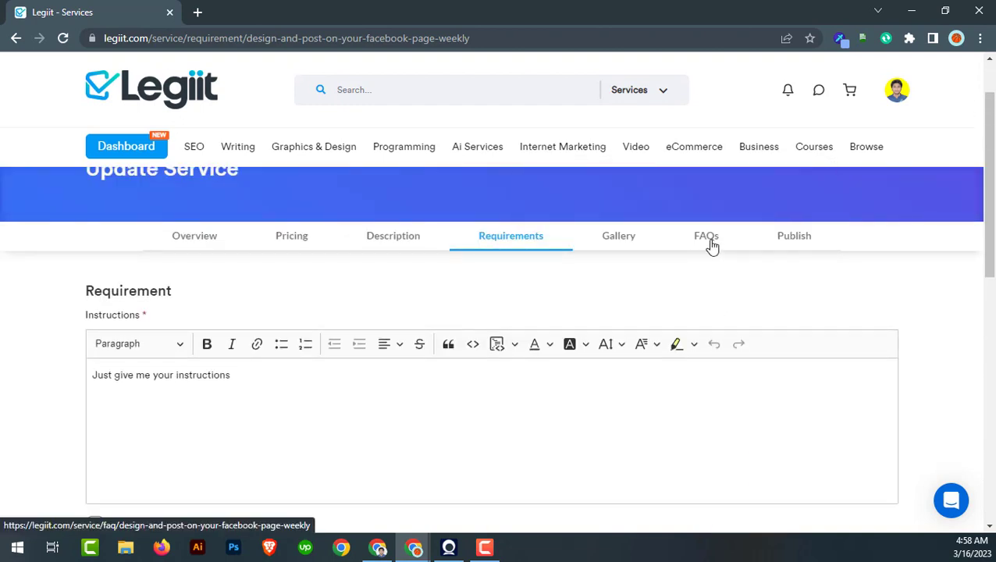
Return to the service's FAQs section and check its options for adding an FAQ and publishing
{"action": "left_click", "coordinate": [712, 246]}
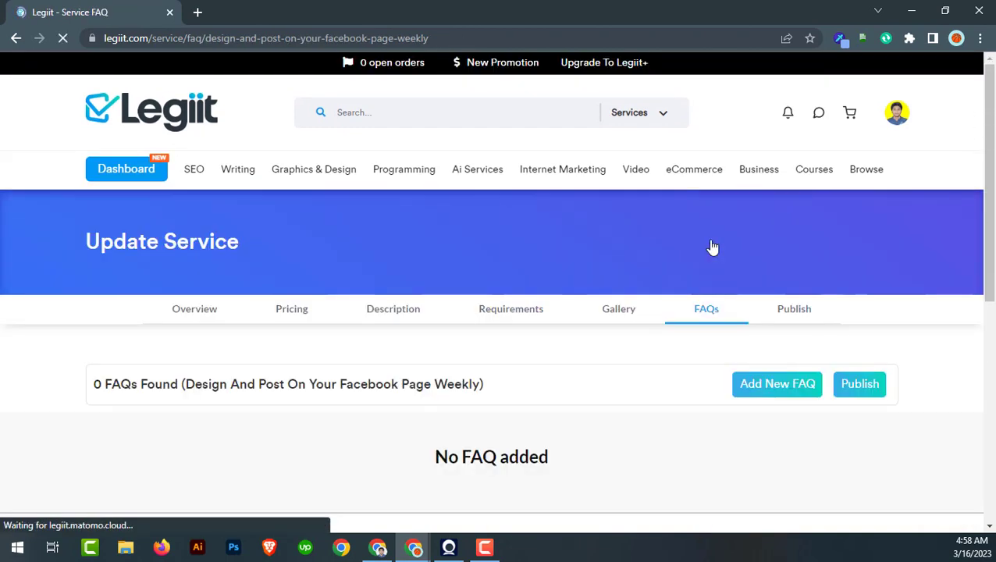
{"action": "scroll", "coordinate": [712, 246], "scroll_direction": "down", "scroll_amount": 1}
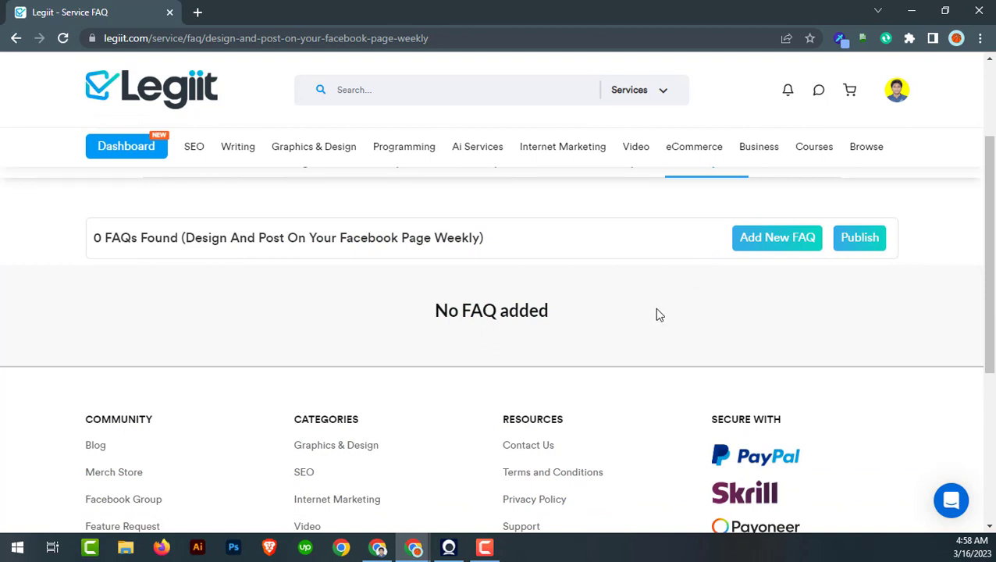
{"action": "scroll", "coordinate": [674, 327], "scroll_direction": "up", "scroll_amount": 1}
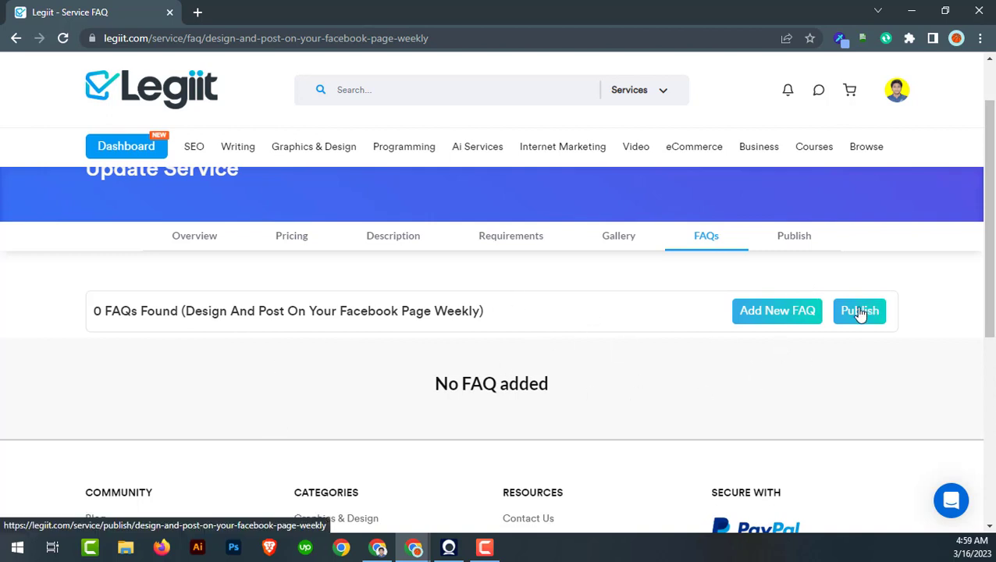
{"action": "scroll", "coordinate": [200, 258], "scroll_direction": "up", "scroll_amount": 1}
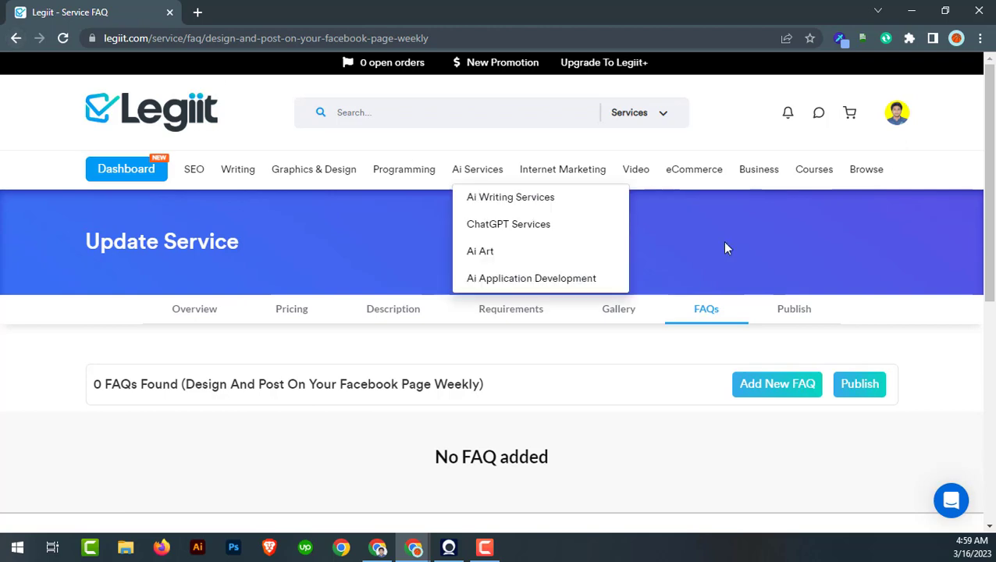
Publish the Design And Post On Your Facebook Page Weekly service and look over the services list
{"action": "left_click", "coordinate": [792, 307]}
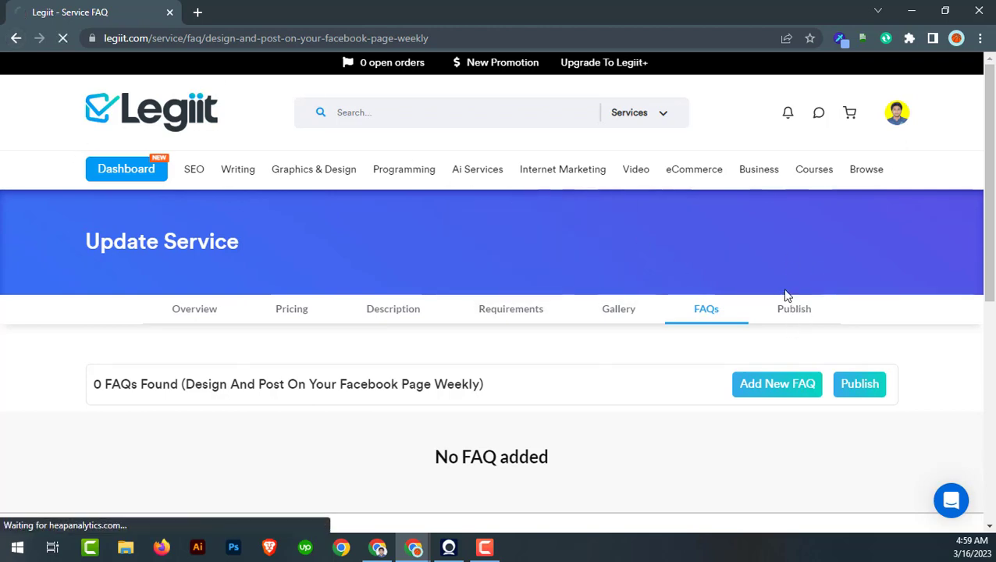
{"action": "scroll", "coordinate": [511, 256], "scroll_direction": "down", "scroll_amount": 2}
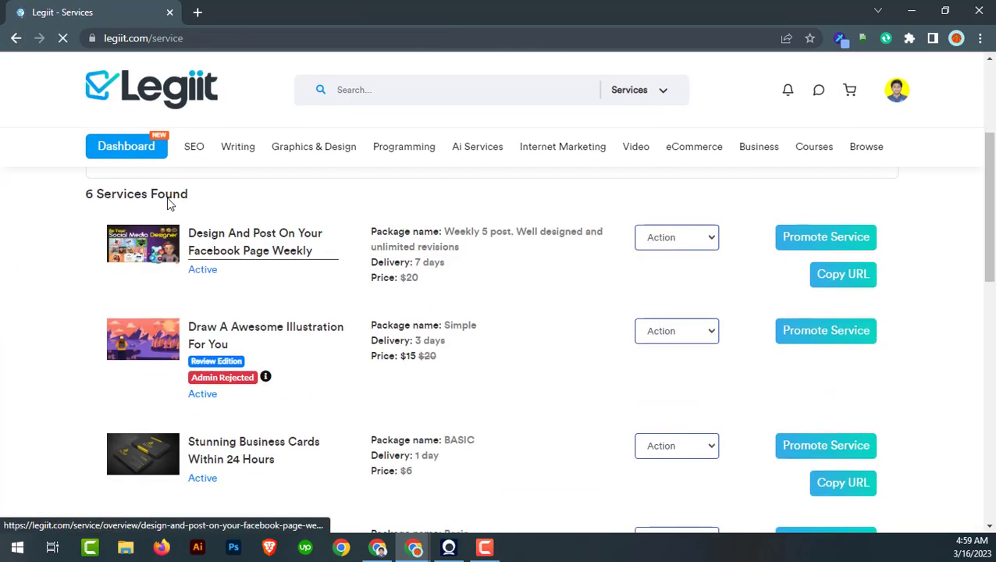
{"action": "scroll", "coordinate": [410, 324], "scroll_direction": "up", "scroll_amount": 1}
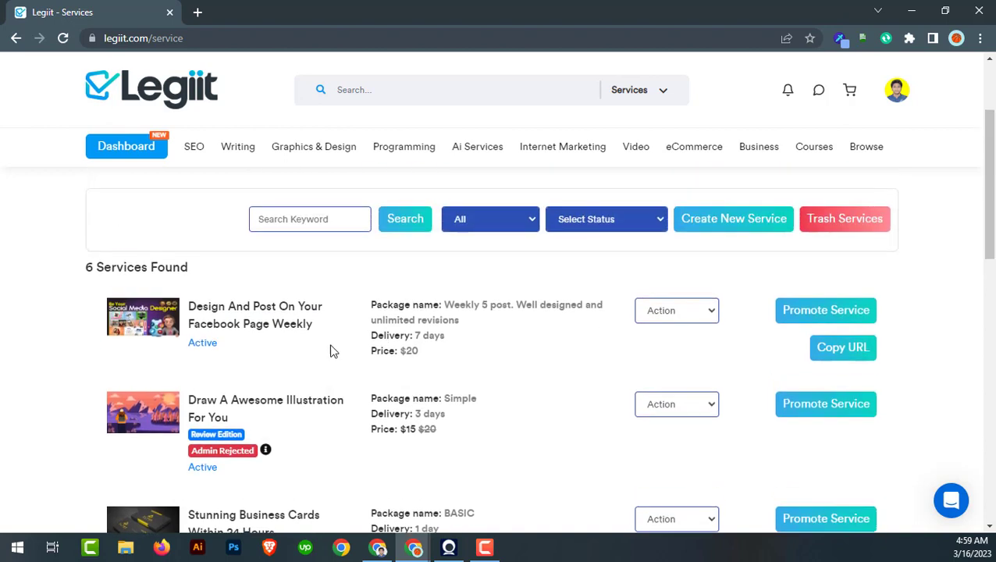
Check the status of the Design And Post On Your Facebook Page Weekly service, highlighting its status label
{"action": "left_click_drag", "start_coordinate": [219, 345], "coordinate": [190, 343]}
{"action": "left_click", "coordinate": [233, 349]}
{"action": "left_click", "coordinate": [226, 351]}
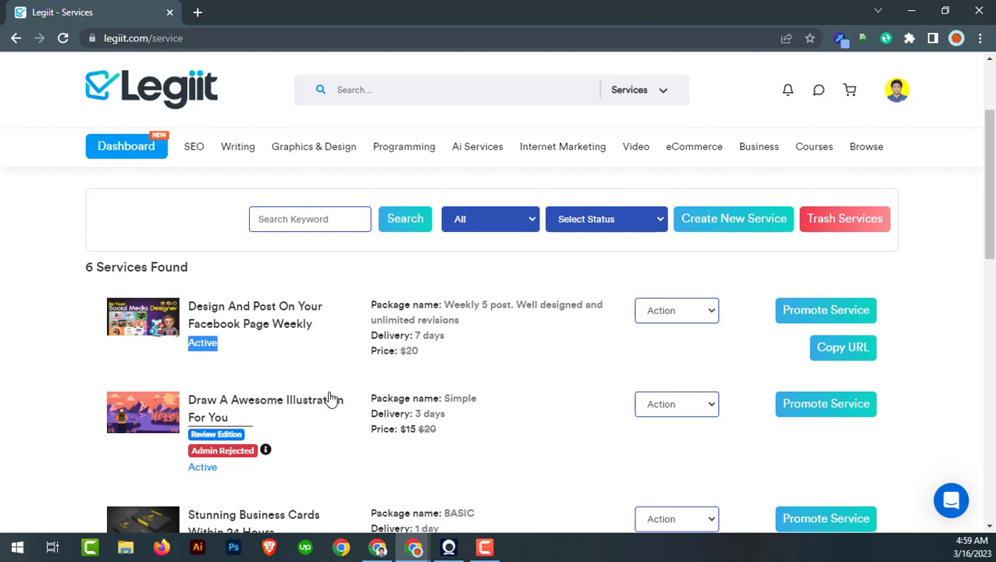
{"action": "left_click", "coordinate": [156, 247]}
{"action": "mouse_move", "coordinate": [218, 345]}
{"action": "left_mouse_down"}
{"action": "mouse_move", "coordinate": [166, 351]}
{"action": "mouse_move", "coordinate": [228, 355]}
{"action": "left_mouse_up"}
{"action": "left_click", "coordinate": [238, 353]}
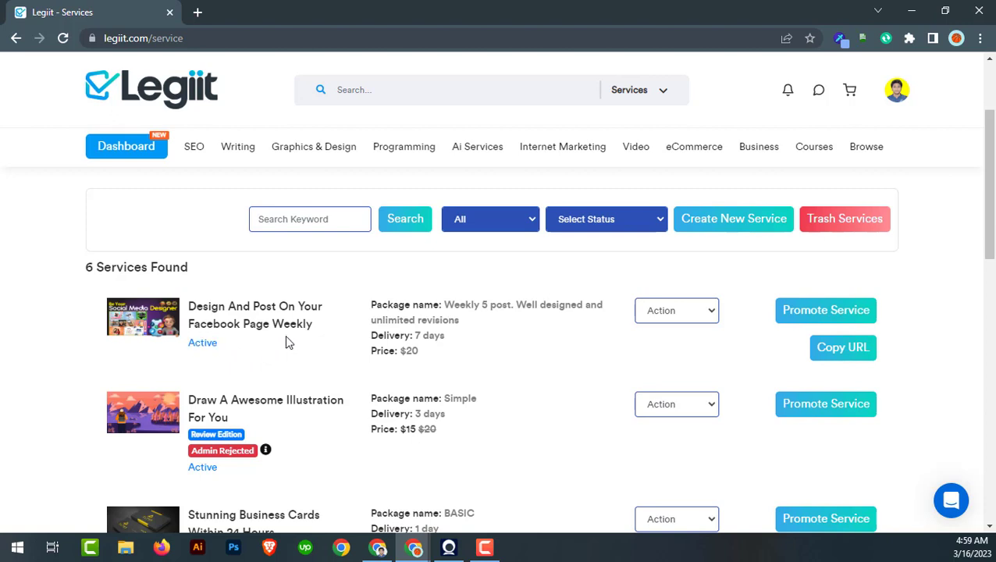
Highlight the Draw A Awesome Illustration For You service together with its review status labels
{"action": "mouse_move", "coordinate": [188, 392]}
{"action": "left_mouse_down"}
{"action": "mouse_move", "coordinate": [239, 418]}
{"action": "mouse_move", "coordinate": [286, 480]}
{"action": "left_mouse_up"}
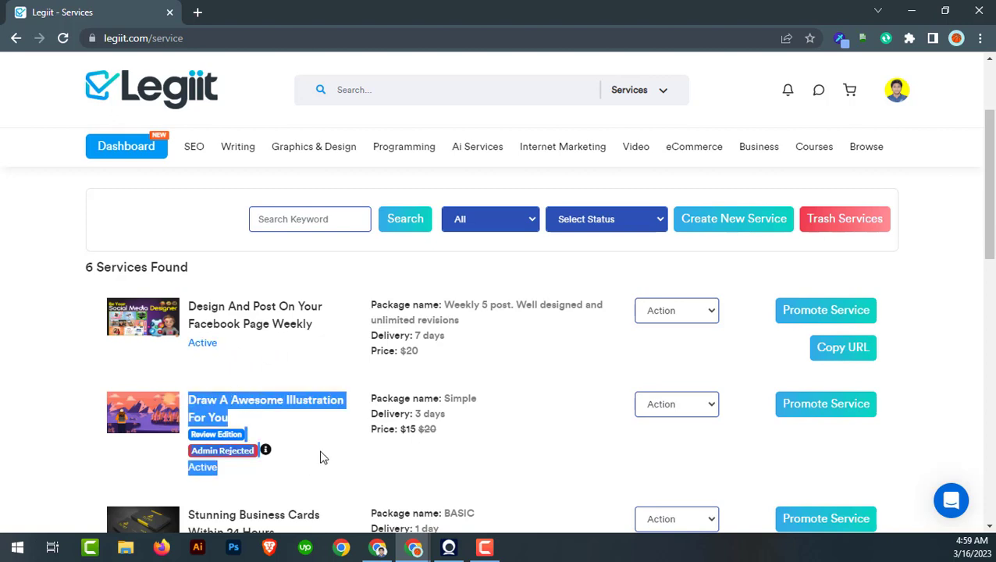
{"action": "scroll", "coordinate": [317, 437], "scroll_direction": "down", "scroll_amount": 1}
{"action": "left_click", "coordinate": [66, 315]}
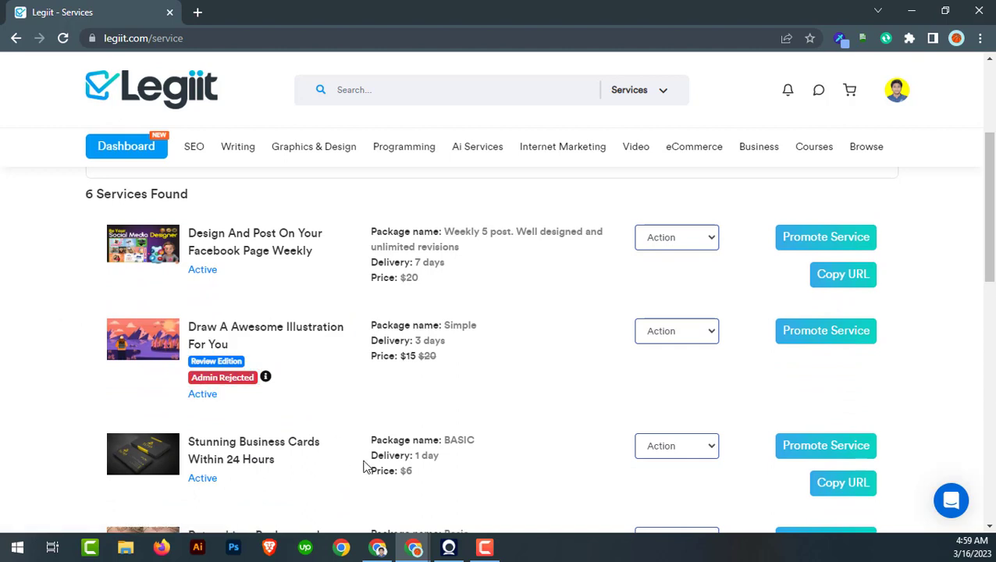
Open the rejection reason for the Draw A Awesome Illustration For You service and highlight its heading and explanation
{"action": "left_click", "coordinate": [266, 378]}
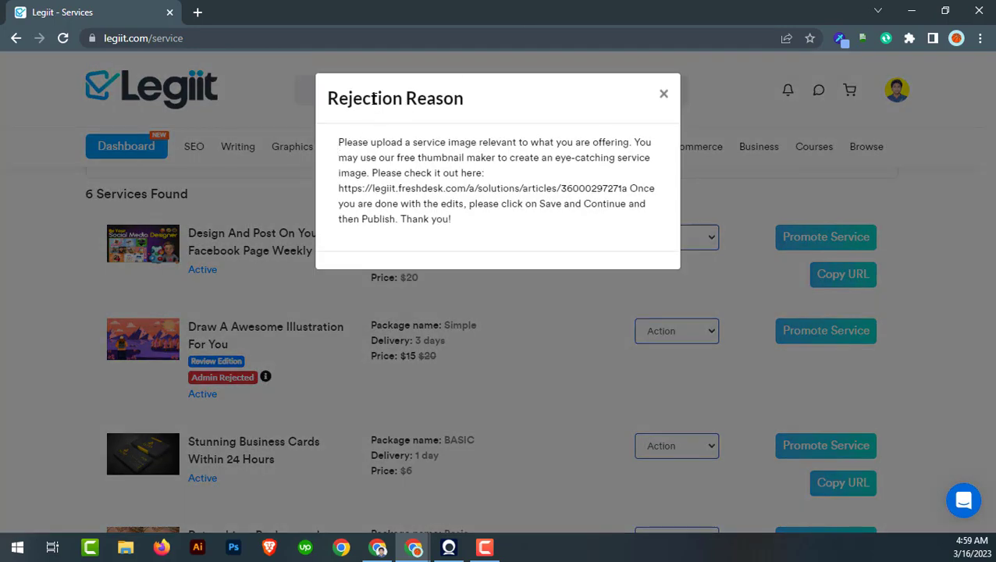
{"action": "left_click_drag", "start_coordinate": [469, 104], "coordinate": [318, 107]}
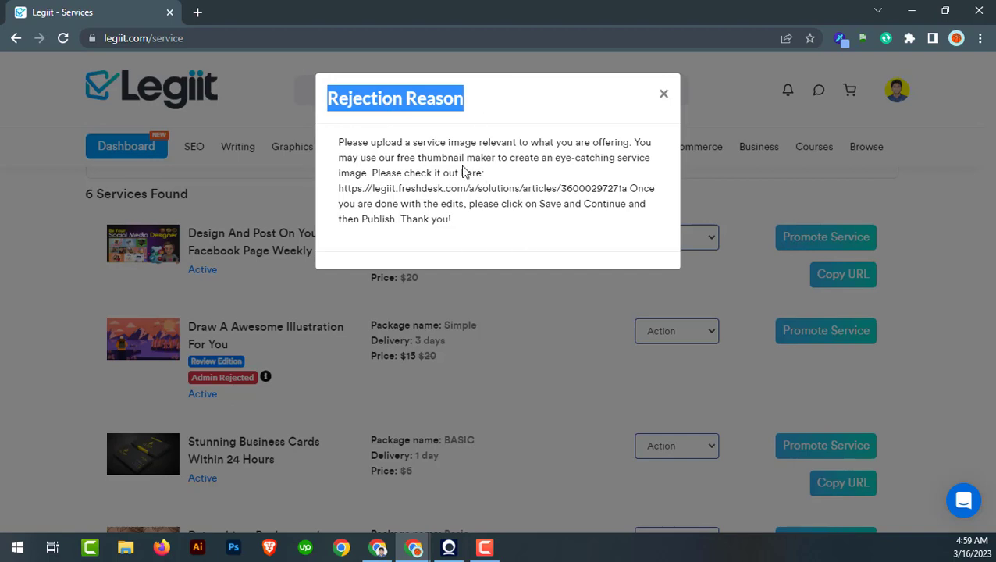
{"action": "left_click_drag", "start_coordinate": [459, 225], "coordinate": [342, 145]}
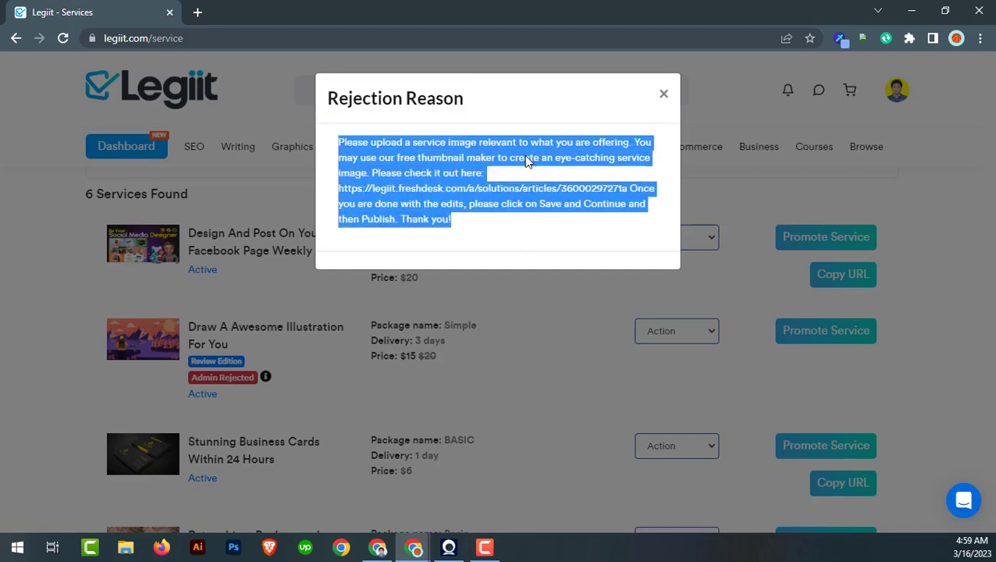
Close the rejection reason and look through the full services list, checking the status of each remaining service
{"action": "left_click", "coordinate": [663, 95]}
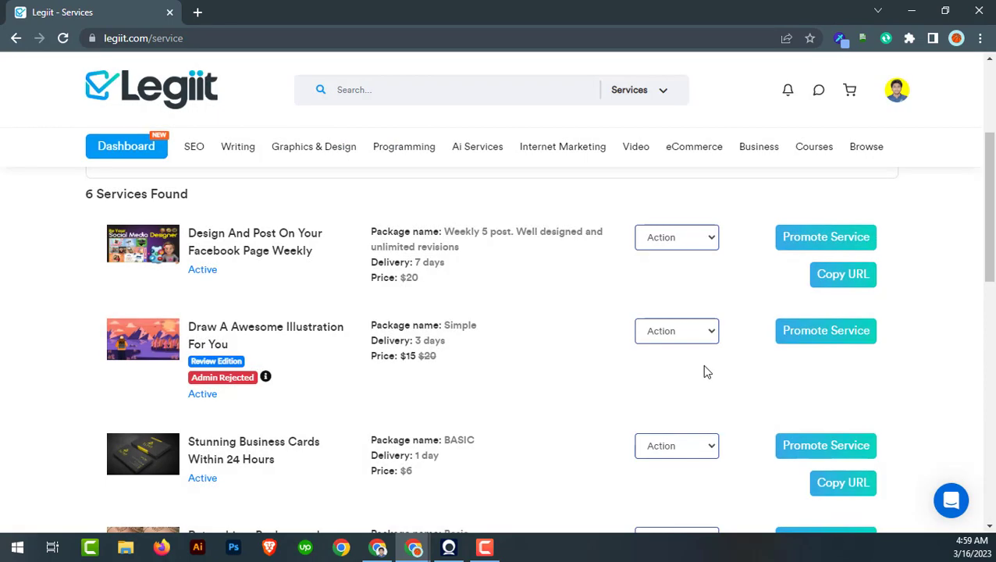
{"action": "scroll", "coordinate": [341, 367], "scroll_direction": "down", "scroll_amount": 3}
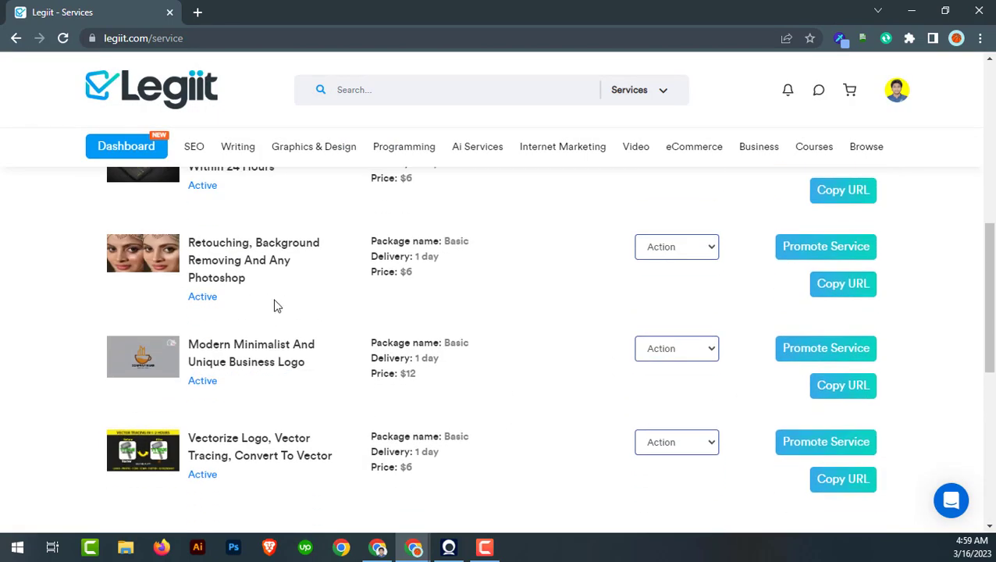
{"action": "scroll", "coordinate": [277, 306], "scroll_direction": "up", "scroll_amount": 5}
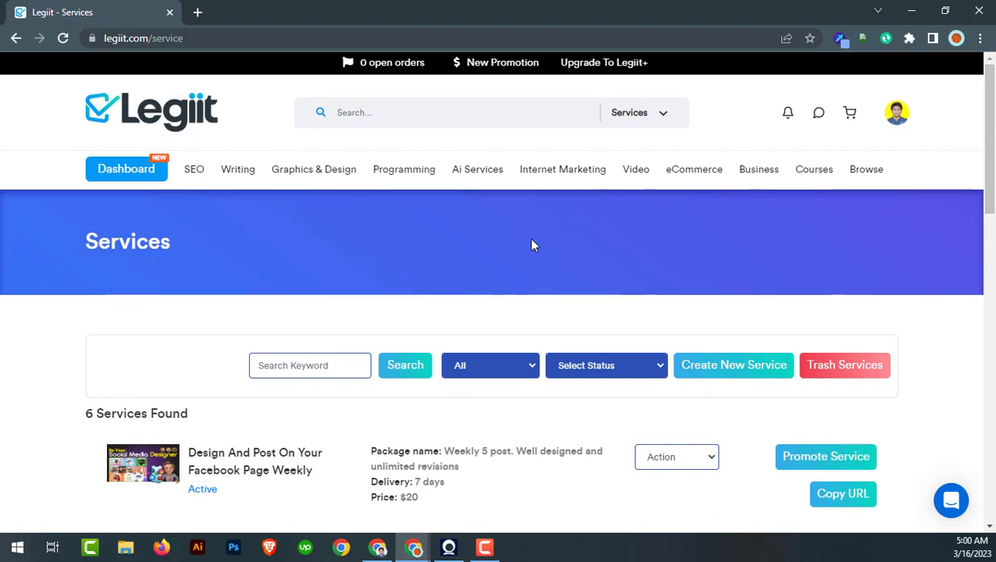
{"action": "scroll", "coordinate": [536, 240], "scroll_direction": "down", "scroll_amount": 3}
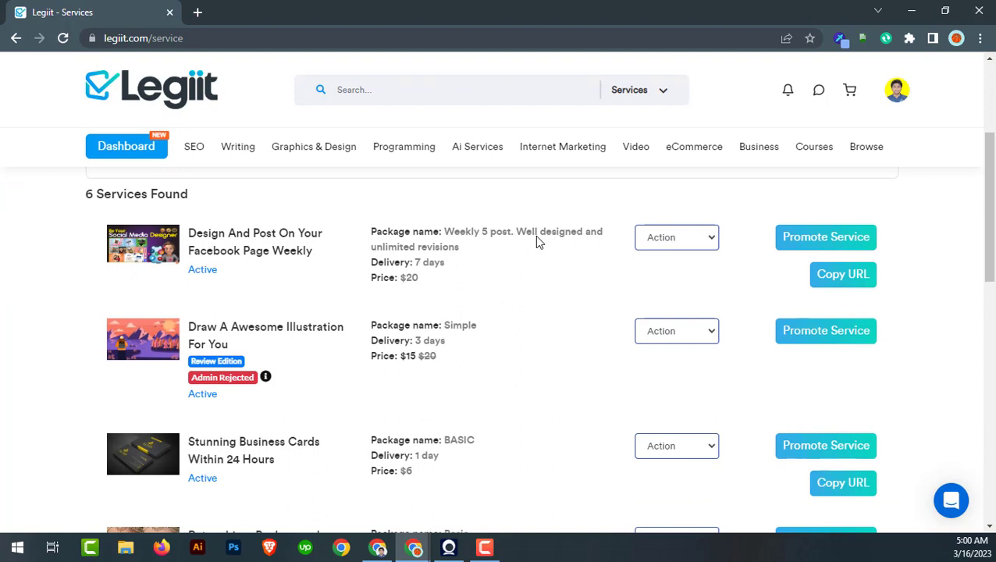
{"action": "scroll", "coordinate": [515, 227], "scroll_direction": "up", "scroll_amount": 1}
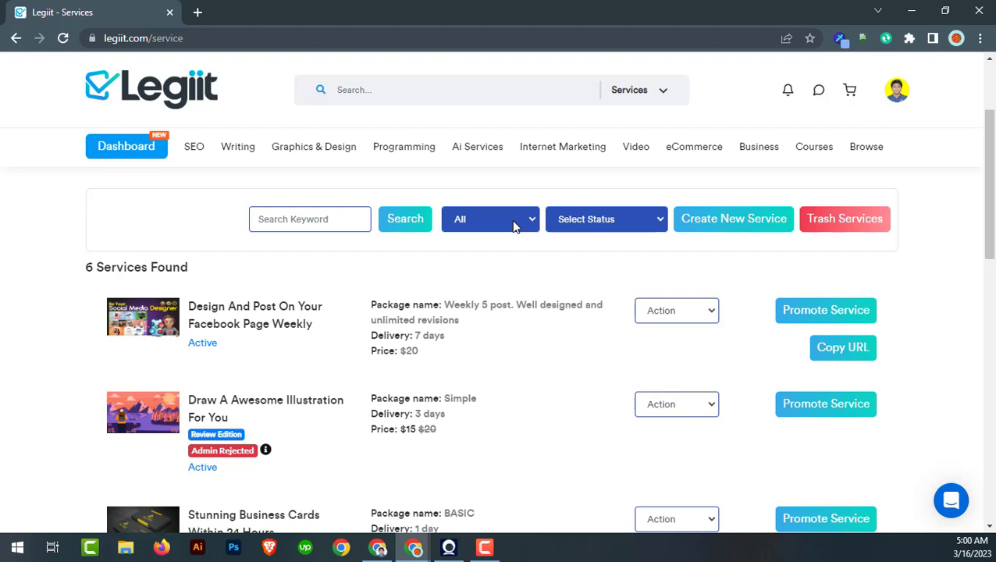
{"action": "scroll", "coordinate": [469, 275], "scroll_direction": "up", "scroll_amount": 2}
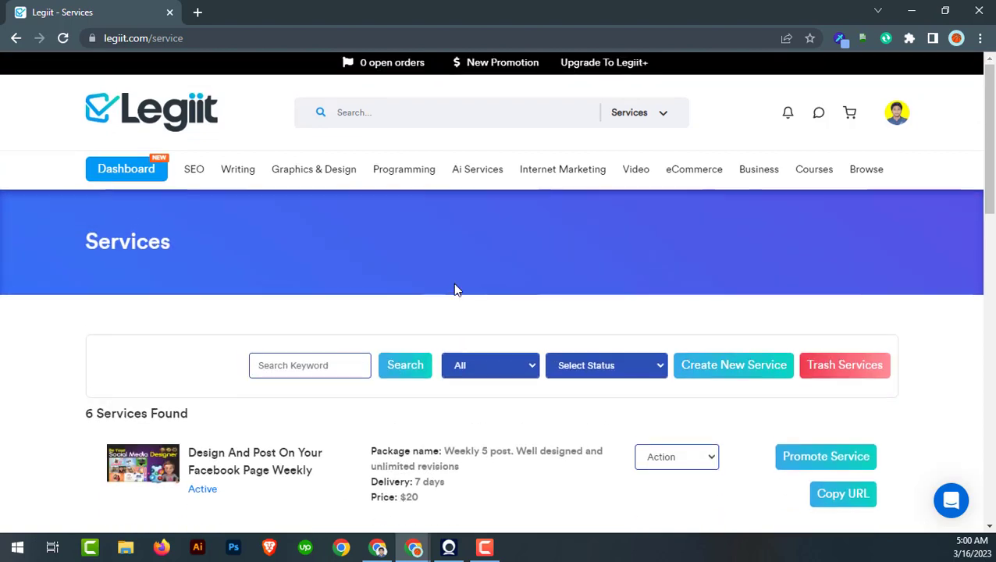